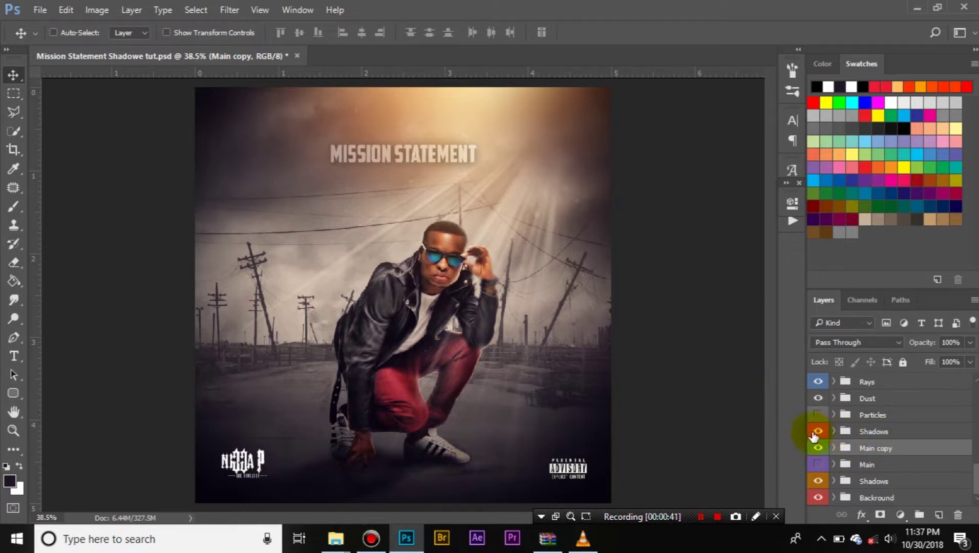
Step: Hide both Shadows groups, above and below the Main groups, to remove the existing shadows from the cover artwork
{"action": "left_click", "coordinate": [818, 433]}
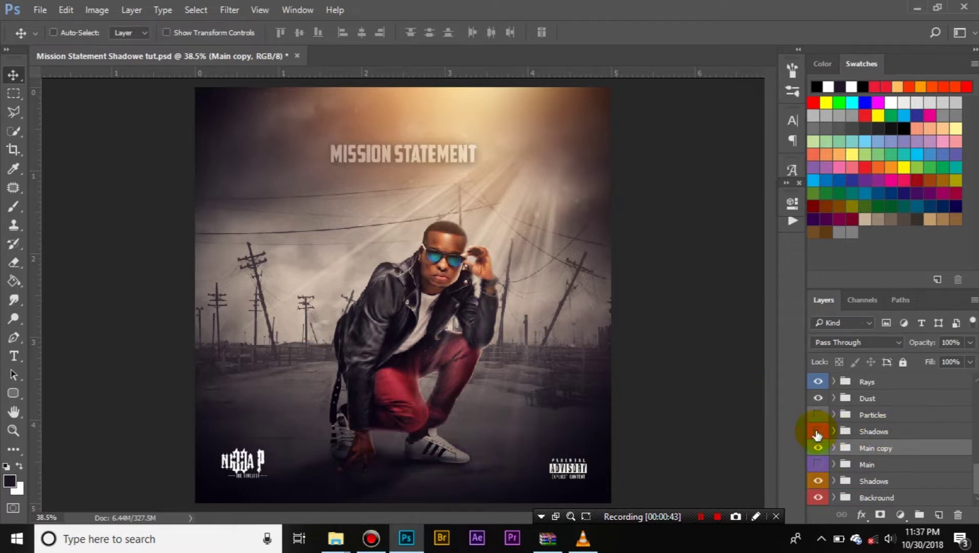
{"action": "left_click", "coordinate": [819, 481]}
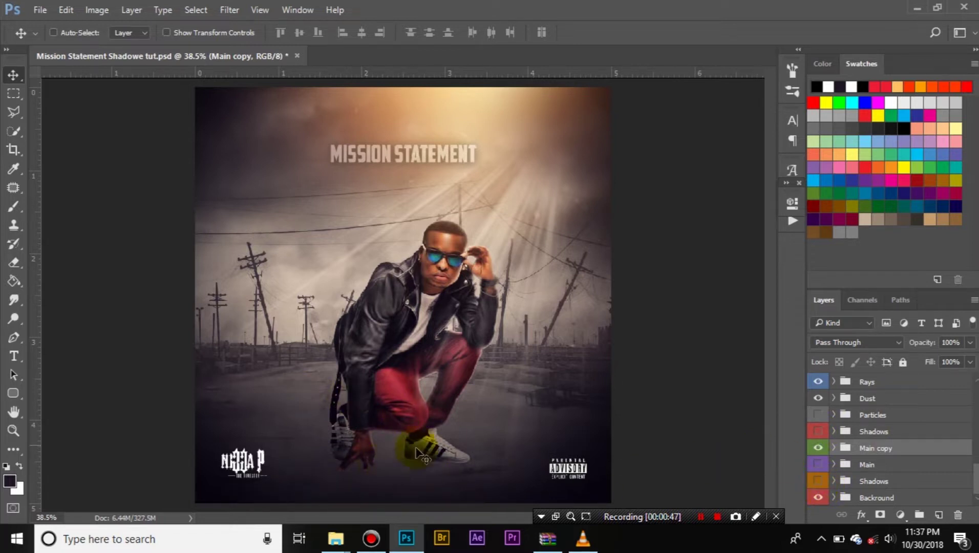
{"action": "scroll", "coordinate": [369, 382], "scroll_direction": "down", "scroll_amount": 5}
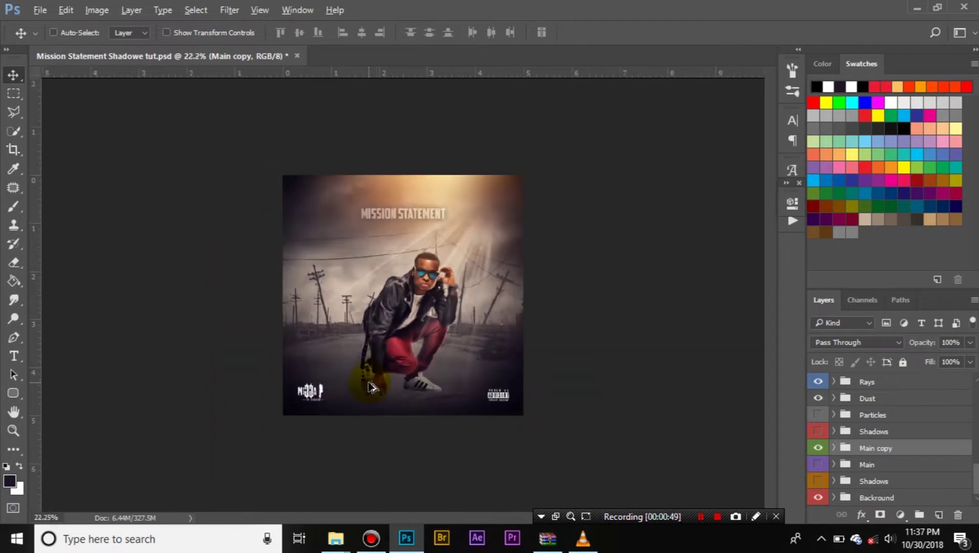
{"action": "scroll", "coordinate": [376, 384], "scroll_direction": "up", "scroll_amount": 4}
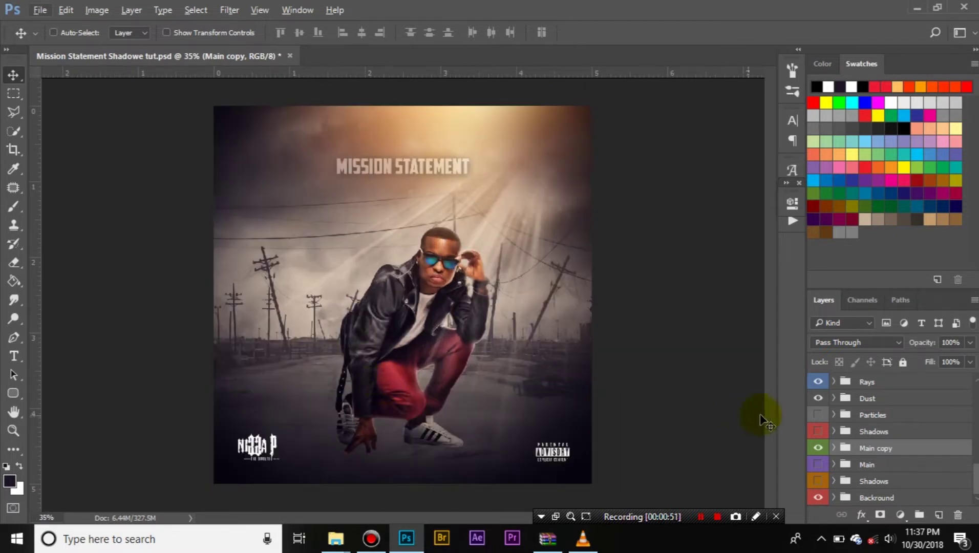
Step: Toggle the lower Shadows group on and off to compare the figure with and without its ground shadows
{"action": "left_click", "coordinate": [820, 476]}
{"action": "key", "text": "alt+bracketleft"}
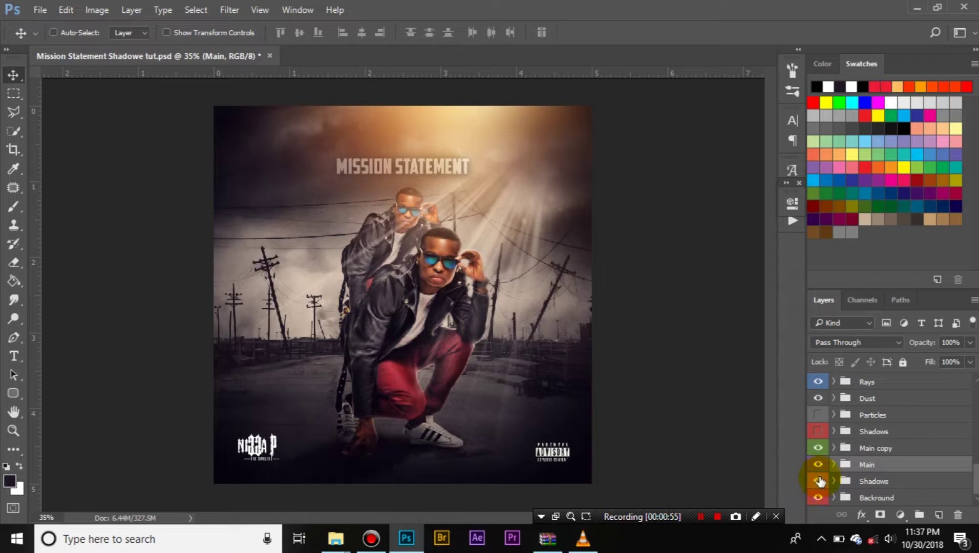
{"action": "left_click", "coordinate": [818, 465]}
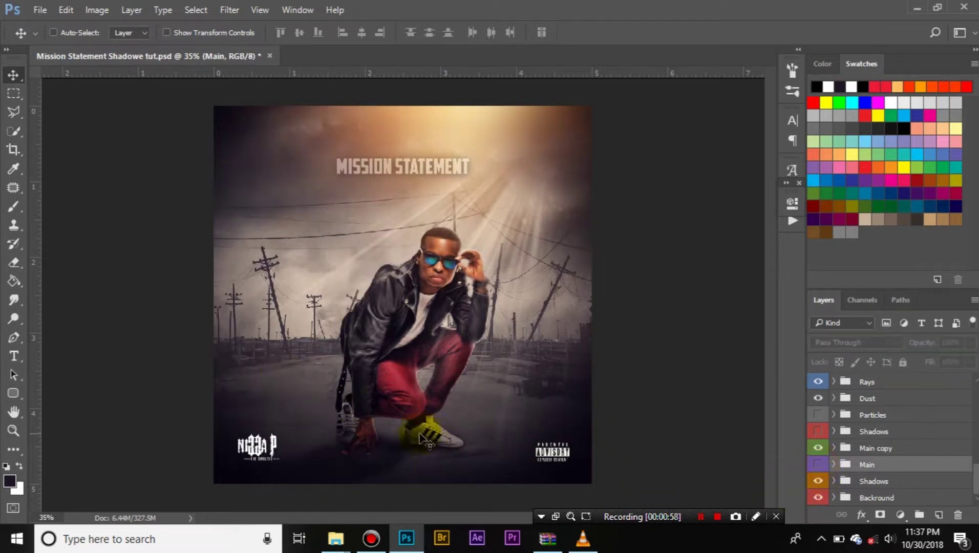
{"action": "left_click", "coordinate": [818, 482]}
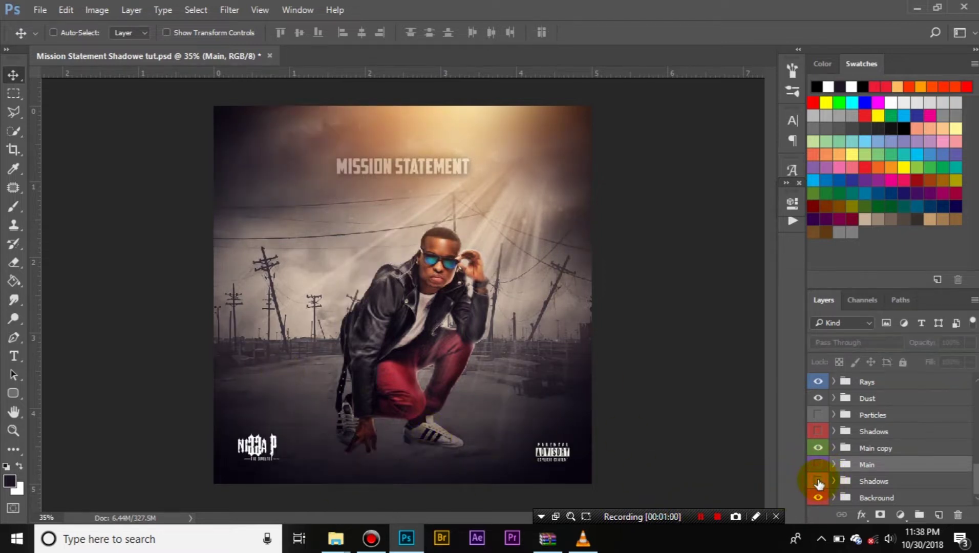
{"action": "left_click", "coordinate": [819, 482]}
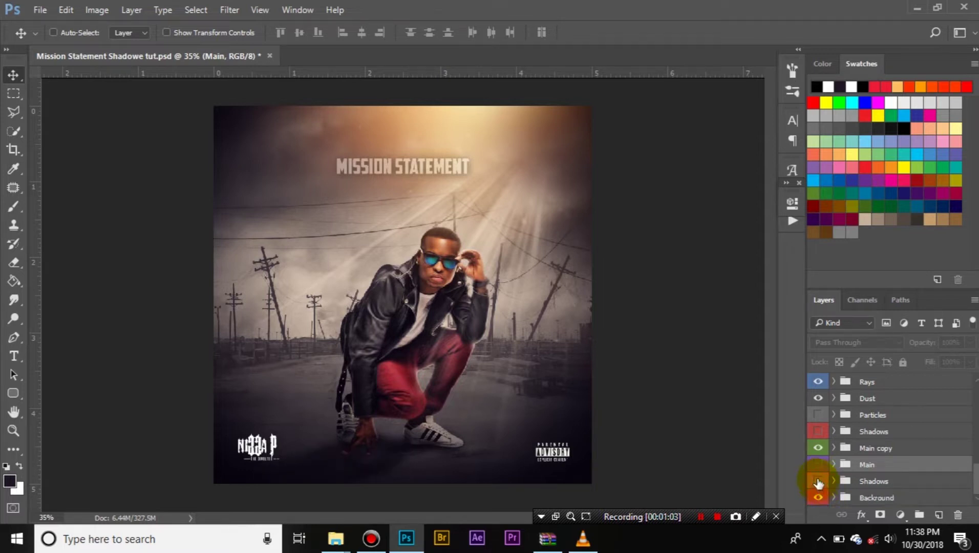
{"action": "left_click", "coordinate": [818, 482]}
Step: Create a group named "Shadows" directly above the hidden lower Shadows group and add an empty layer inside it
{"action": "left_click", "coordinate": [889, 483]}
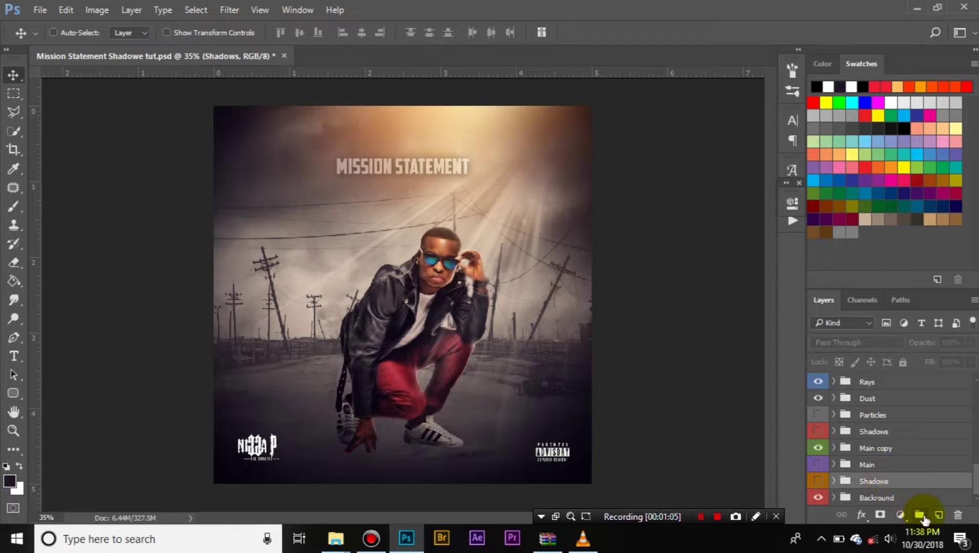
{"action": "left_click", "coordinate": [920, 515]}
{"action": "double_click", "coordinate": [871, 482]}
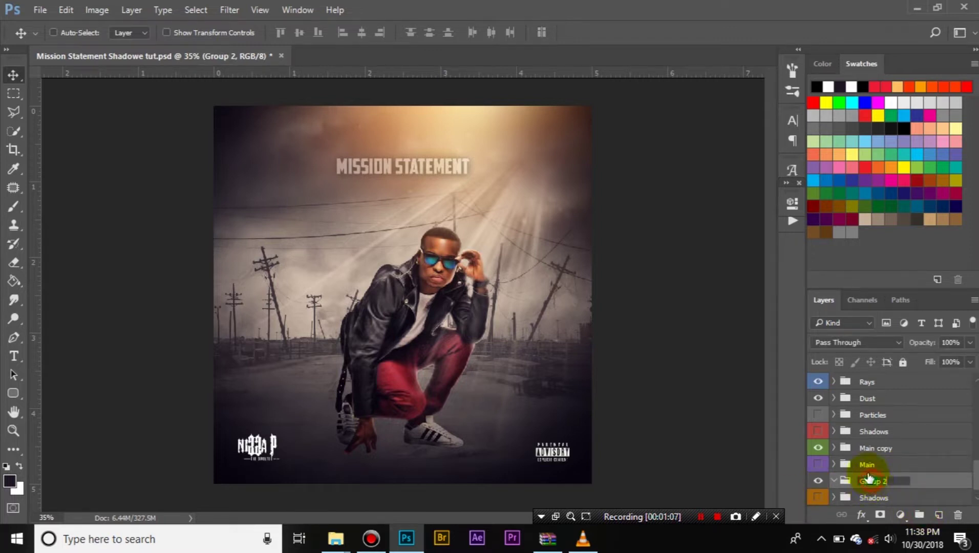
{"action": "type", "text": "Shadoe"}
{"action": "left_click", "coordinate": [948, 481]}
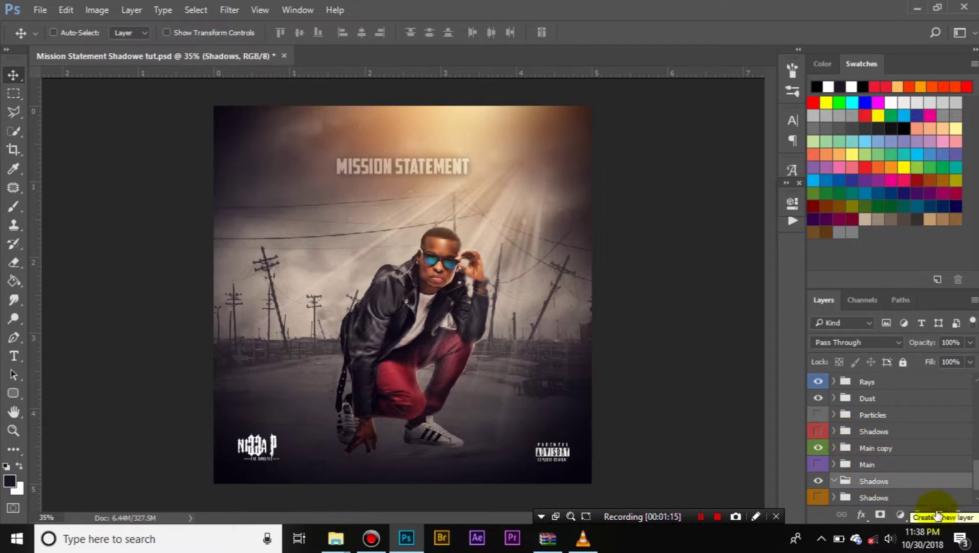
{"action": "left_click", "coordinate": [939, 515]}
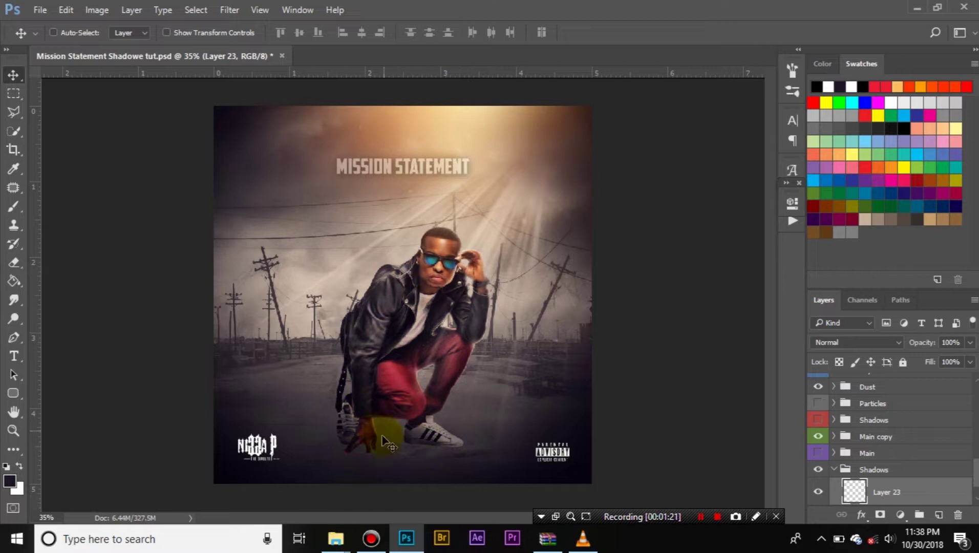
Step: Set the foreground colour to near-black #020202
{"action": "left_click", "coordinate": [818, 436]}
{"action": "left_click", "coordinate": [818, 437]}
{"action": "left_click", "coordinate": [9, 481]}
{"action": "left_click_drag", "start_coordinate": [593, 432], "coordinate": [569, 444]}
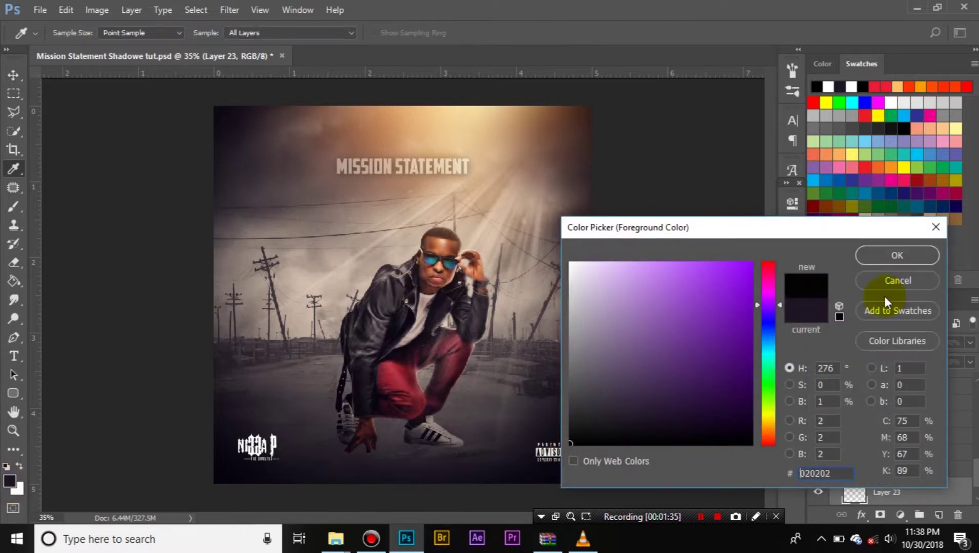
{"action": "left_click", "coordinate": [897, 254]}
Step: Draw a closed Pen path around the sole of the man's front shoe, extending slightly below its edge
{"action": "key", "text": "v"}
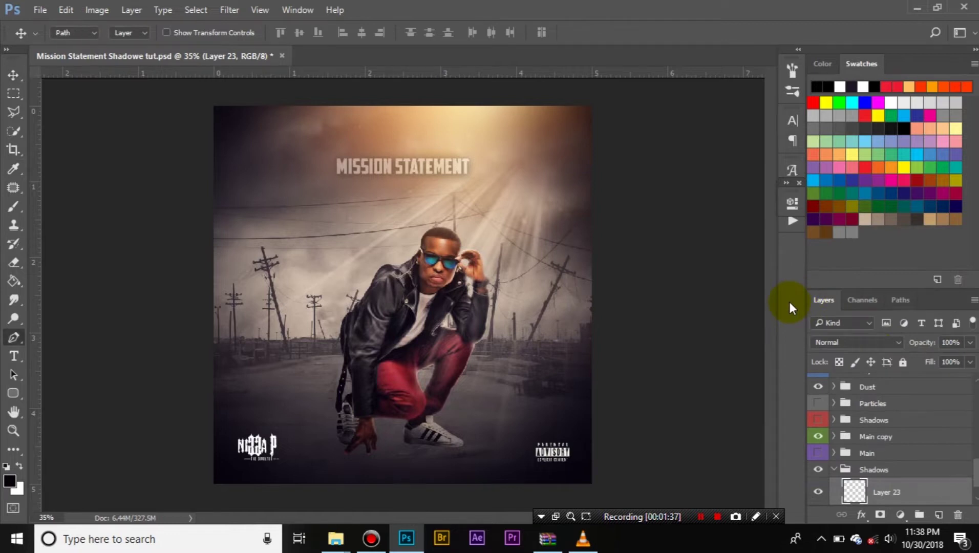
{"action": "key", "text": "p"}
{"action": "scroll", "coordinate": [406, 440], "scroll_direction": "up", "scroll_amount": 6}
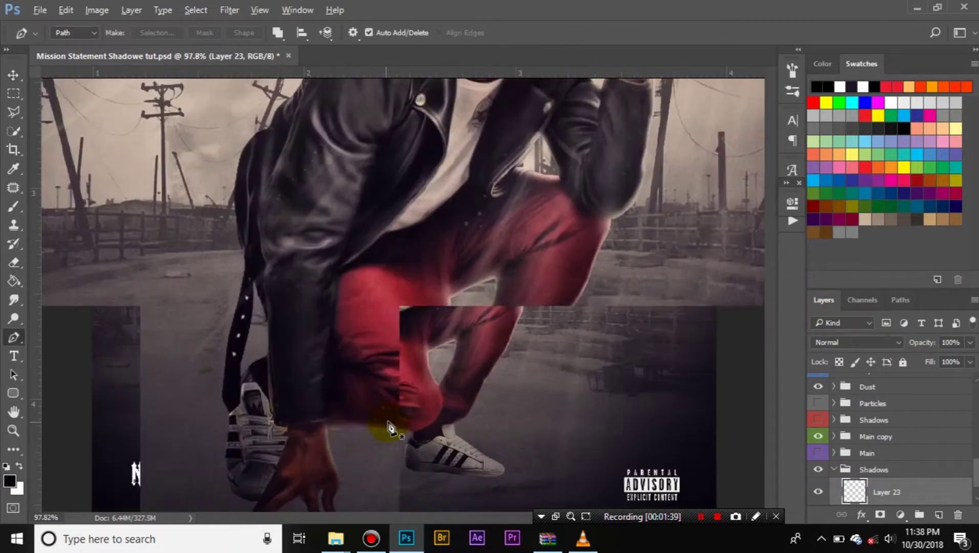
{"action": "left_click_drag", "start_coordinate": [402, 477], "coordinate": [361, 327]}
{"action": "scroll", "coordinate": [317, 340], "scroll_direction": "up", "scroll_amount": 2}
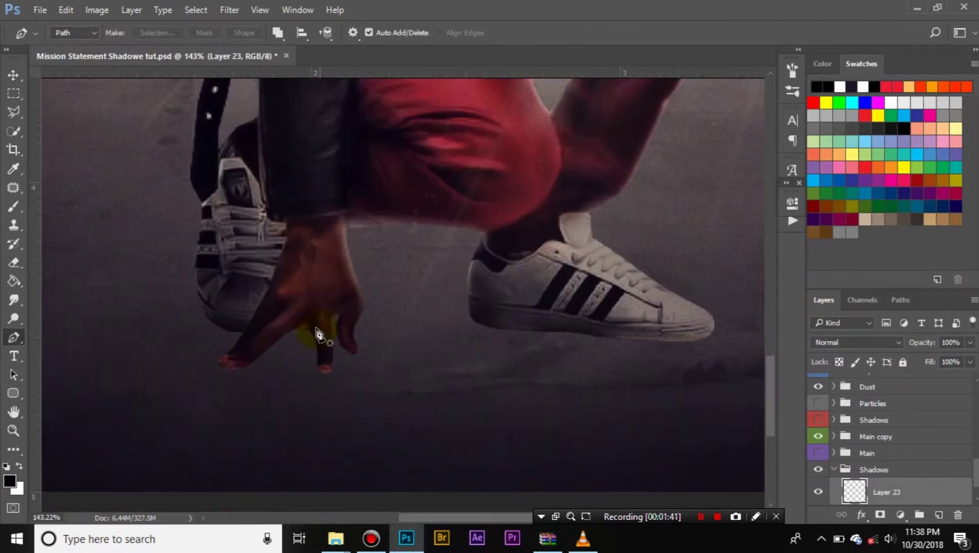
{"action": "left_click", "coordinate": [471, 316]}
{"action": "left_click_drag", "start_coordinate": [497, 333], "coordinate": [525, 341]}
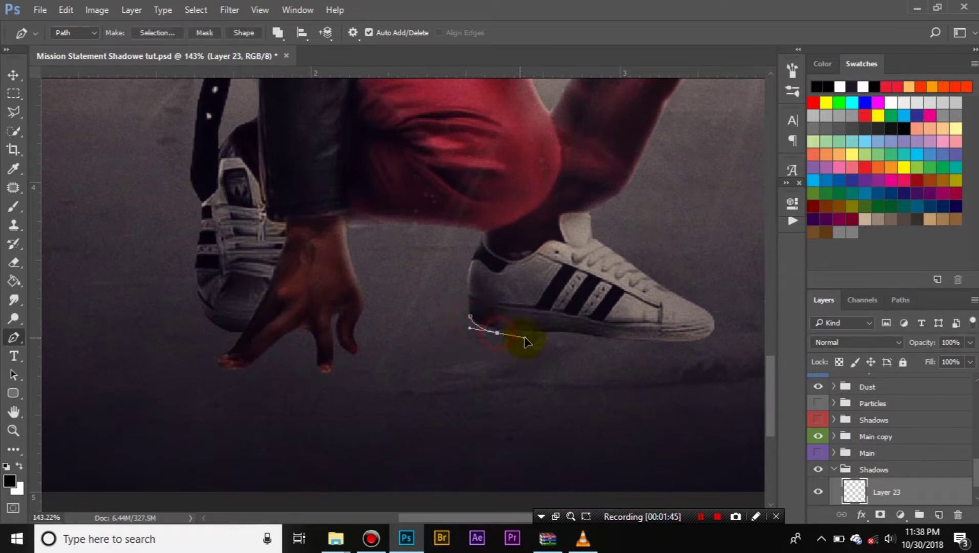
{"action": "left_click_drag", "start_coordinate": [586, 338], "coordinate": [605, 343]}
{"action": "left_click_drag", "start_coordinate": [684, 343], "coordinate": [696, 319]}
{"action": "left_click_drag", "start_coordinate": [594, 319], "coordinate": [469, 313]}
{"action": "left_click", "coordinate": [470, 316]}
Step: Fill the front shoe's sole path with Black at 100% opacity and delete the path
{"action": "right_click", "coordinate": [489, 285]}
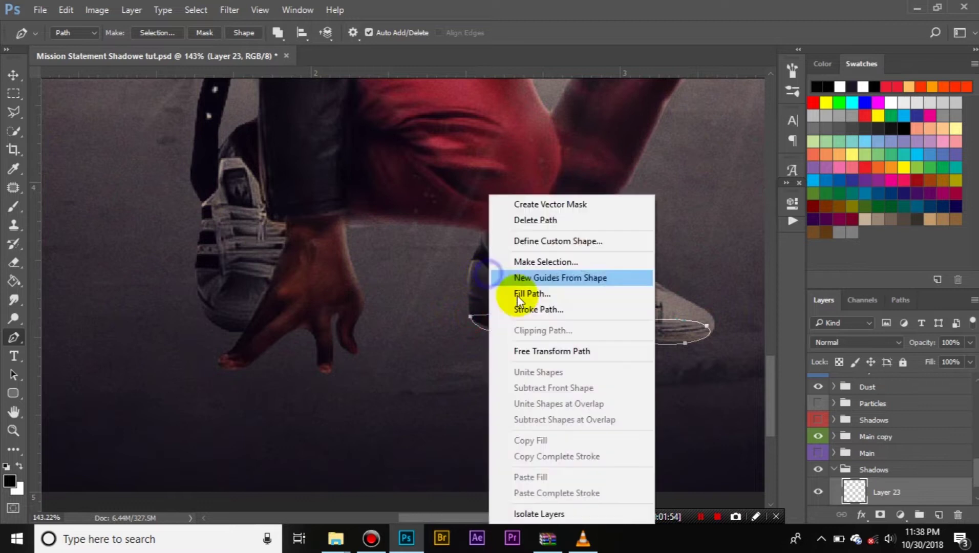
{"action": "left_click", "coordinate": [546, 296]}
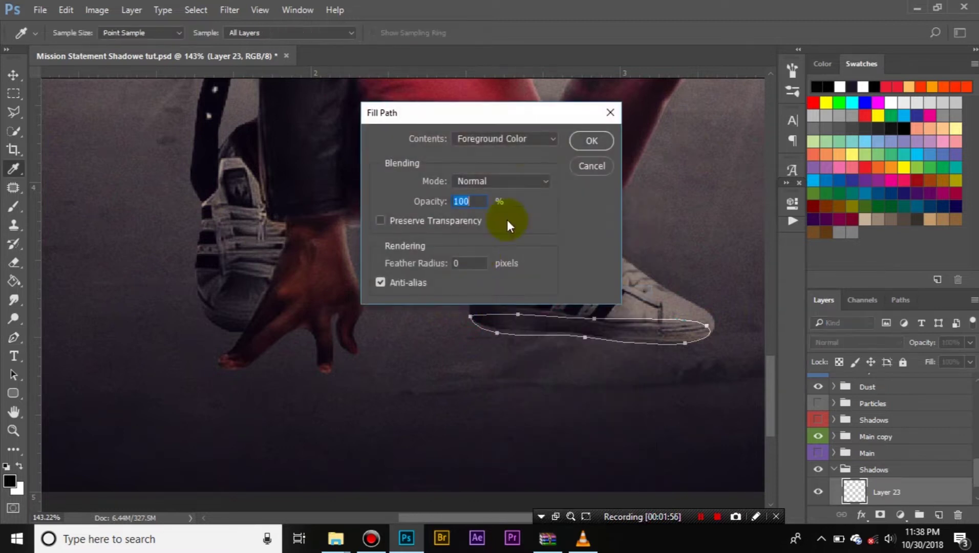
{"action": "left_click", "coordinate": [512, 137]}
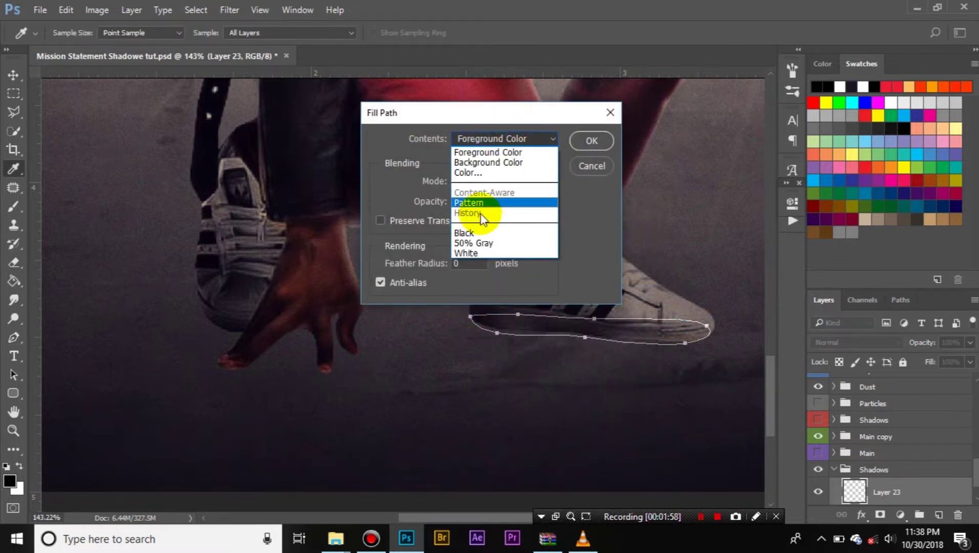
{"action": "left_click", "coordinate": [479, 233]}
{"action": "left_click", "coordinate": [593, 142]}
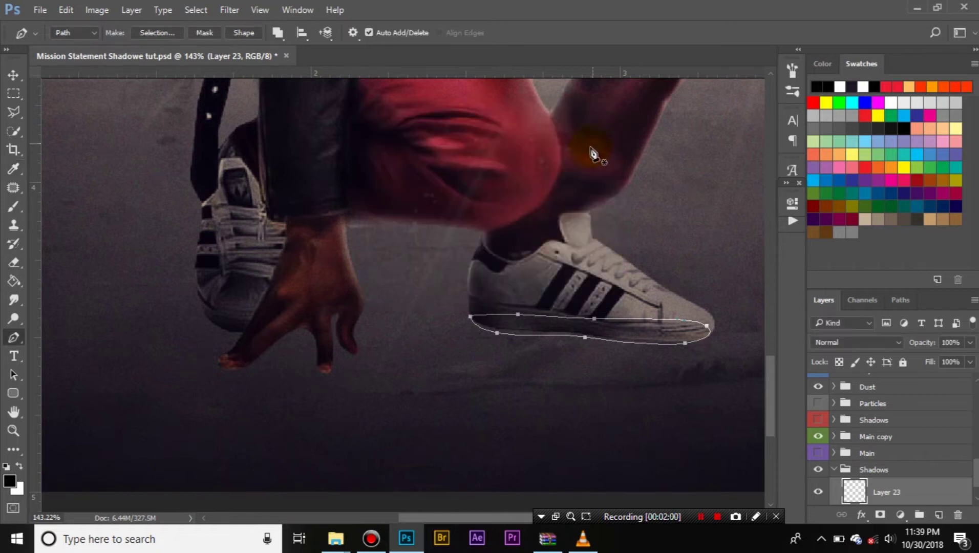
{"action": "right_click", "coordinate": [579, 124]}
{"action": "left_click", "coordinate": [608, 148]}
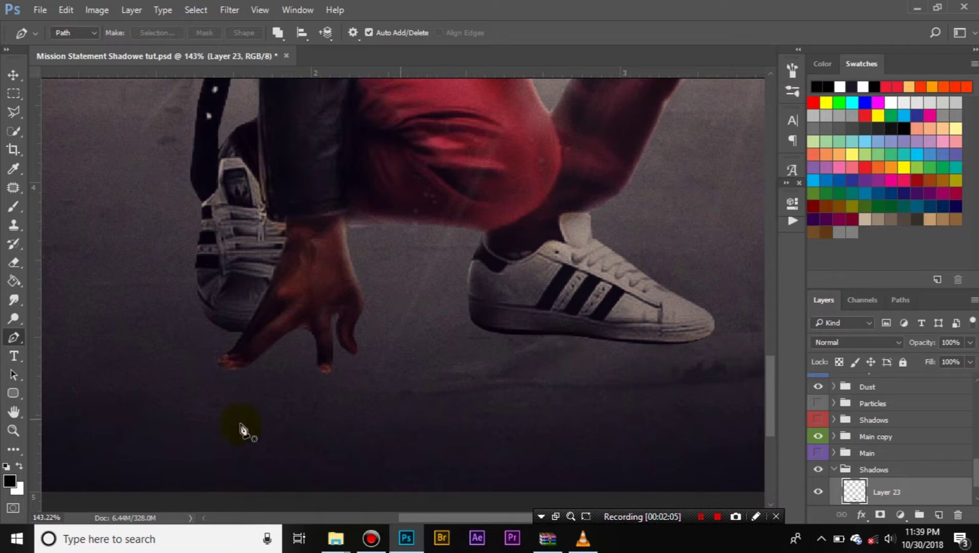
Step: Draw a closed Pen path around the toe of the rear shoe behind the hand, extending slightly beneath it
{"action": "left_click", "coordinate": [203, 312]}
{"action": "left_click_drag", "start_coordinate": [224, 334], "coordinate": [233, 341]}
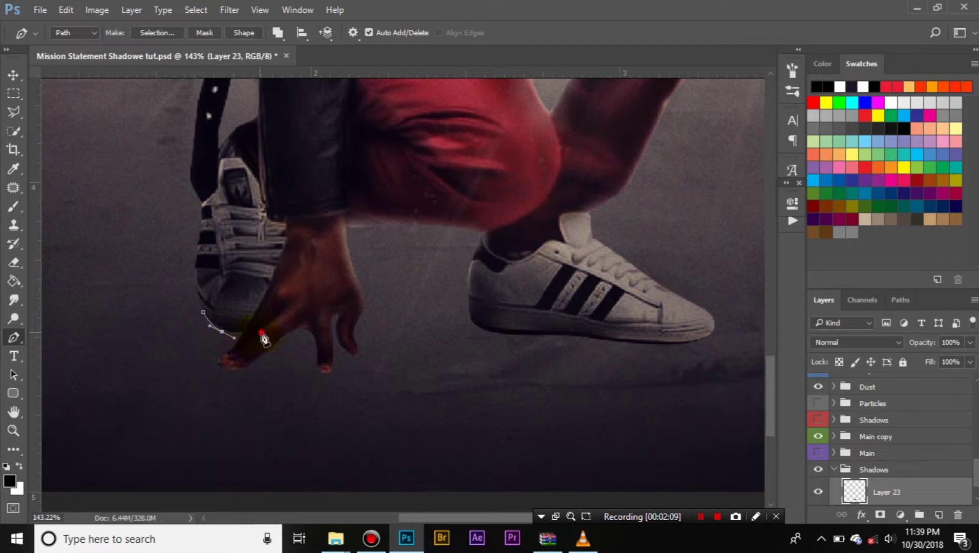
{"action": "left_click", "coordinate": [203, 312]}
Step: Fill the rear shoe's path with black and delete the path
{"action": "right_click", "coordinate": [232, 282]}
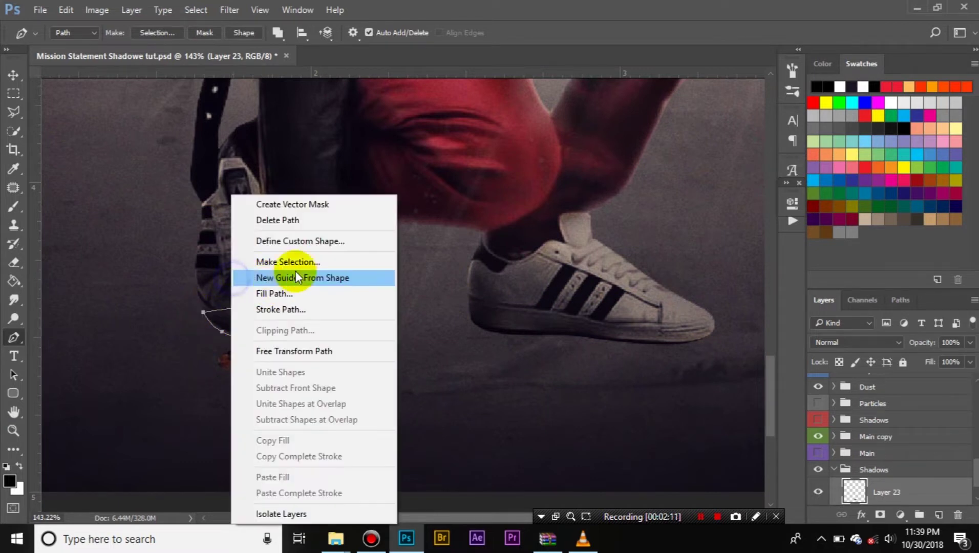
{"action": "left_click", "coordinate": [274, 293]}
{"action": "left_click", "coordinate": [582, 144]}
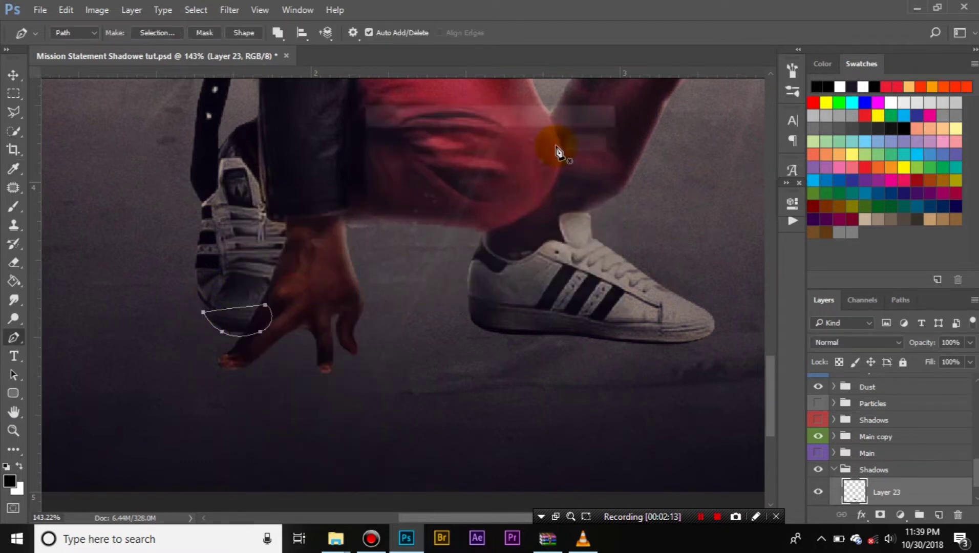
{"action": "right_click", "coordinate": [556, 147]}
{"action": "left_click", "coordinate": [589, 168]}
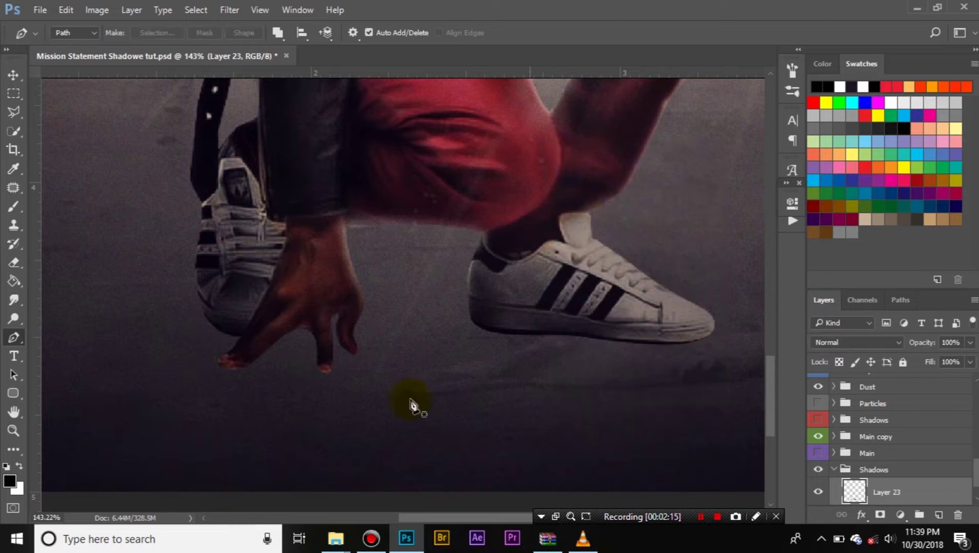
Step: Set up the Brush tool with 100% flow and a size of 15 px
{"action": "key", "text": "b"}
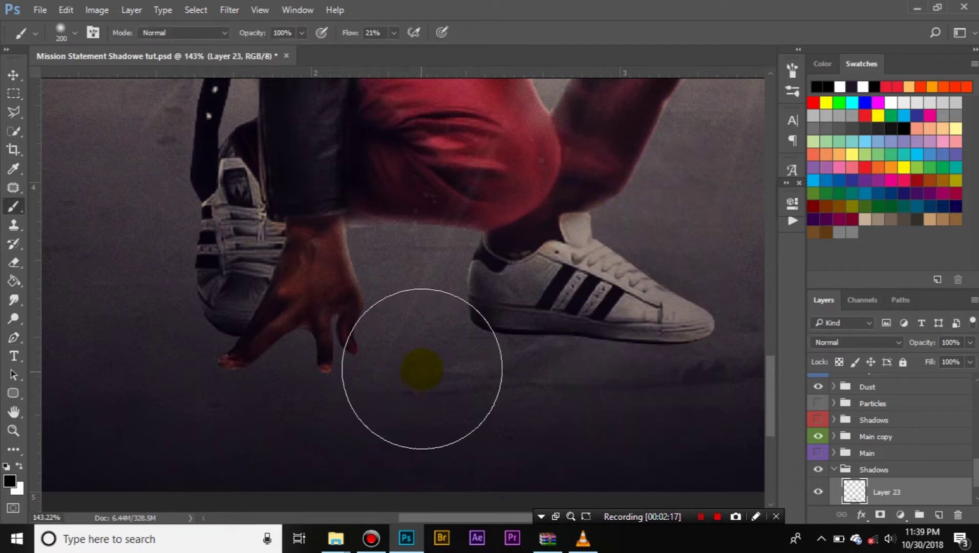
{"action": "key", "text": "bracketleft"}
{"action": "key", "text": "bracketleft"}
{"action": "key", "text": "bracketleft"}
{"action": "key", "text": "bracketleft"}
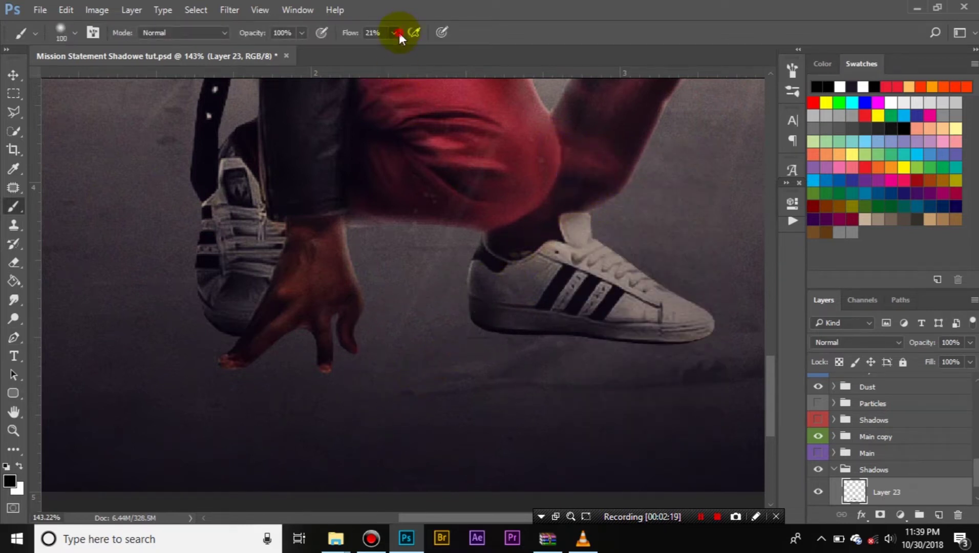
{"action": "left_click", "coordinate": [396, 32]}
{"action": "left_click_drag", "start_coordinate": [394, 50], "coordinate": [448, 49]}
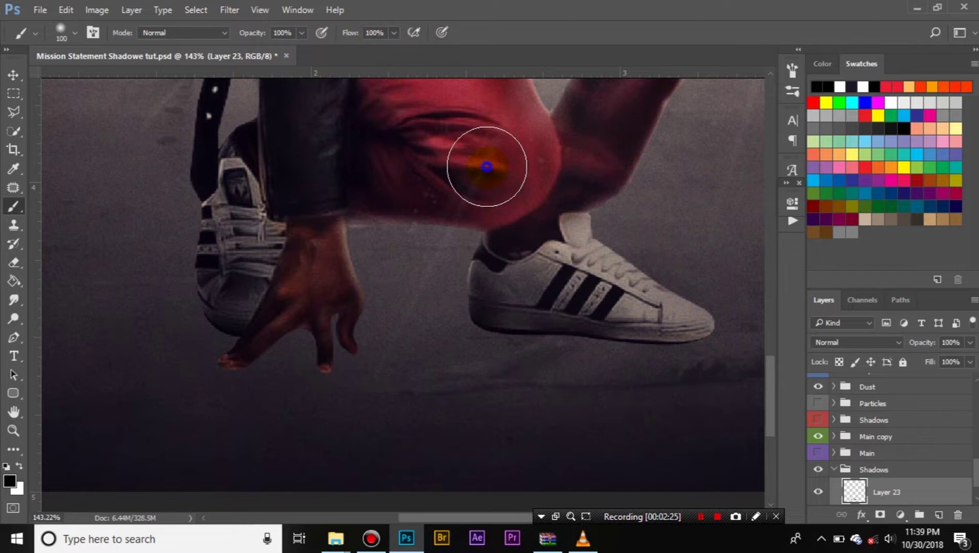
{"action": "right_click", "coordinate": [485, 165]}
{"action": "key", "text": "Escape"}
{"action": "key", "text": "bracketleft"}
{"action": "key", "text": "bracketleft"}
{"action": "key", "text": "bracketleft"}
{"action": "key", "text": "bracketleft"}
{"action": "key", "text": "bracketleft"}
{"action": "key", "text": "bracketleft"}
{"action": "key", "text": "bracketleft"}
{"action": "key", "text": "bracketleft"}
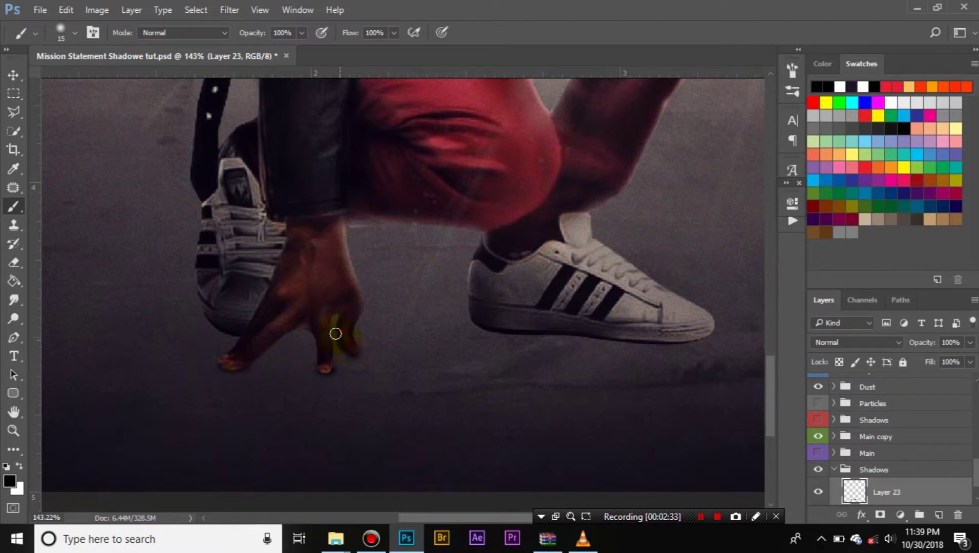
Step: Paint black contact shadows beneath and between the fingers touching the ground
{"action": "left_click_drag", "start_coordinate": [239, 362], "coordinate": [344, 334]}
{"action": "left_click_drag", "start_coordinate": [280, 336], "coordinate": [294, 342]}
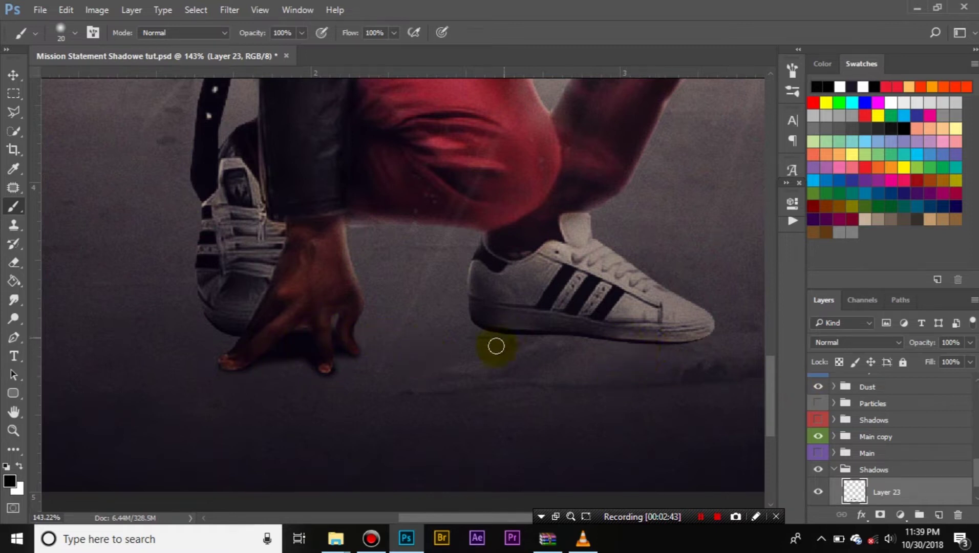
{"action": "scroll", "coordinate": [635, 348], "scroll_direction": "down", "scroll_amount": 4}
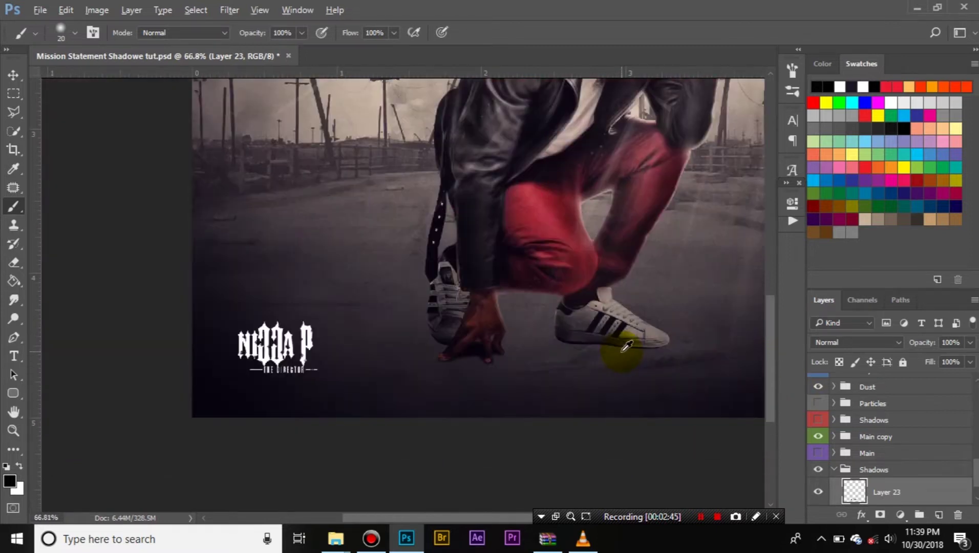
{"action": "scroll", "coordinate": [624, 346], "scroll_direction": "down", "scroll_amount": 2}
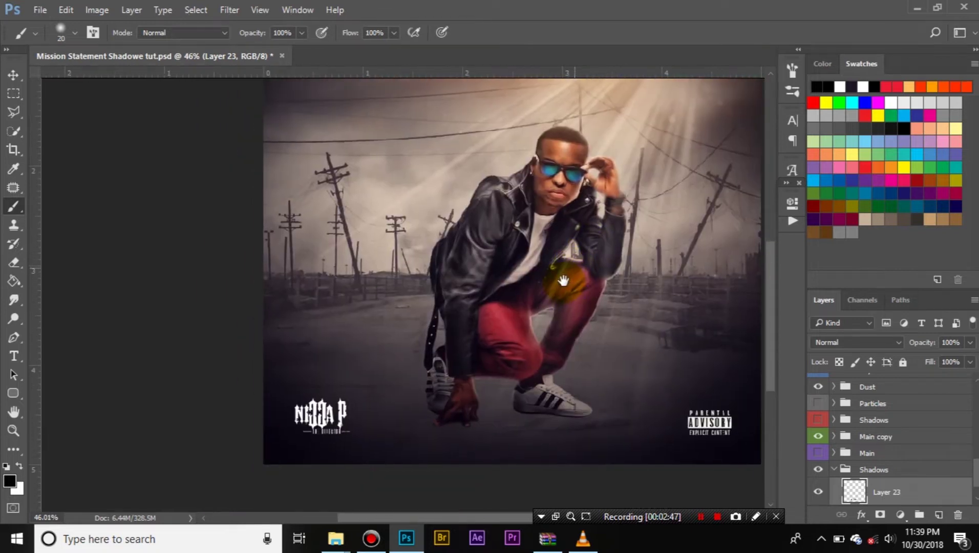
{"action": "scroll", "coordinate": [563, 297], "scroll_direction": "down", "scroll_amount": 1}
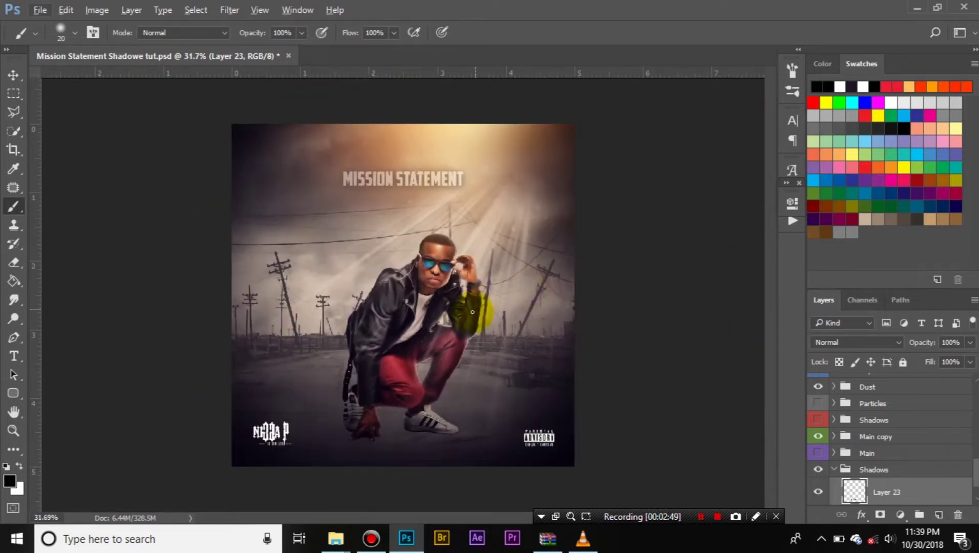
{"action": "scroll", "coordinate": [535, 176], "scroll_direction": "up", "scroll_amount": 1}
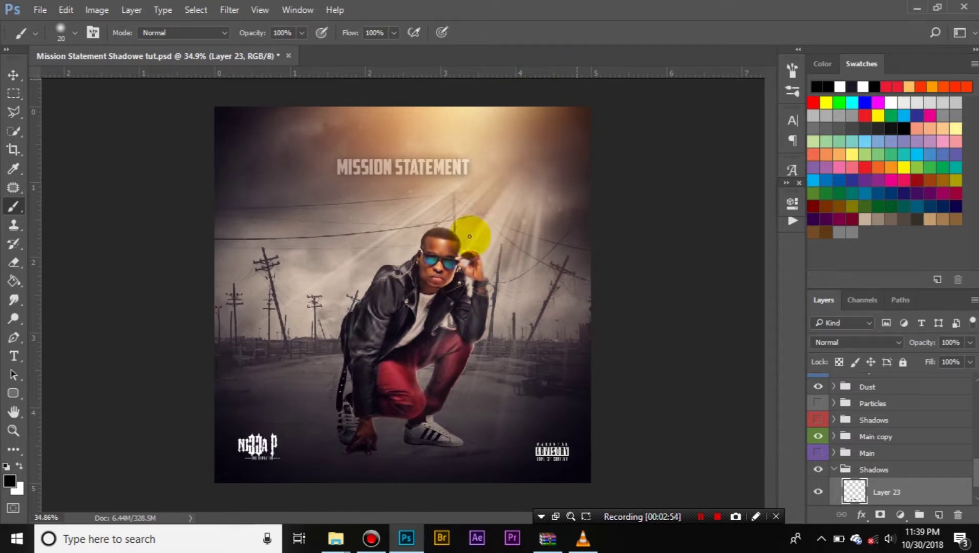
{"action": "mouse_move", "coordinate": [560, 122]}
{"action": "left_mouse_down"}
{"action": "mouse_move", "coordinate": [498, 198]}
{"action": "mouse_move", "coordinate": [464, 271]}
{"action": "mouse_move", "coordinate": [578, 190]}
{"action": "left_mouse_up"}
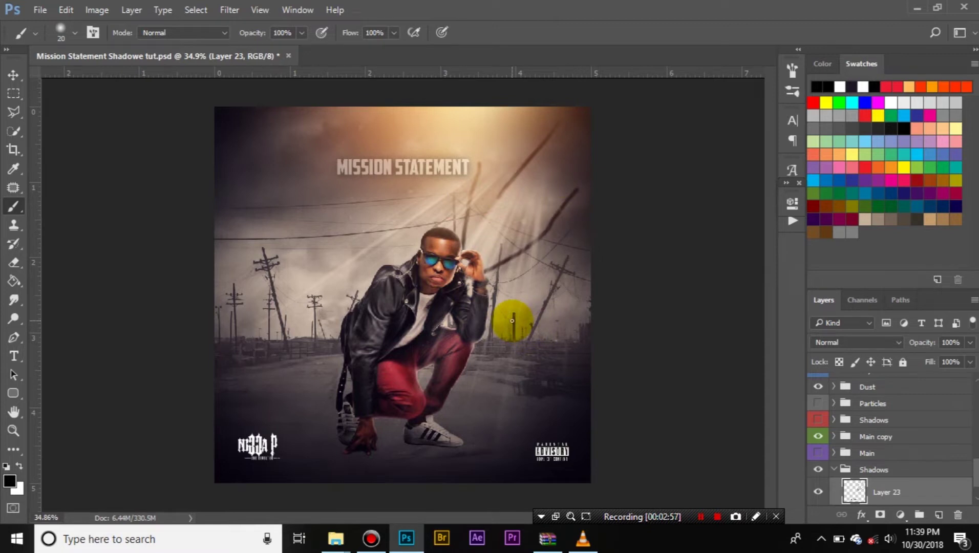
{"action": "left_click_drag", "start_coordinate": [338, 423], "coordinate": [276, 470]}
{"action": "left_click_drag", "start_coordinate": [286, 412], "coordinate": [220, 542]}
{"action": "left_click_drag", "start_coordinate": [437, 463], "coordinate": [405, 483]}
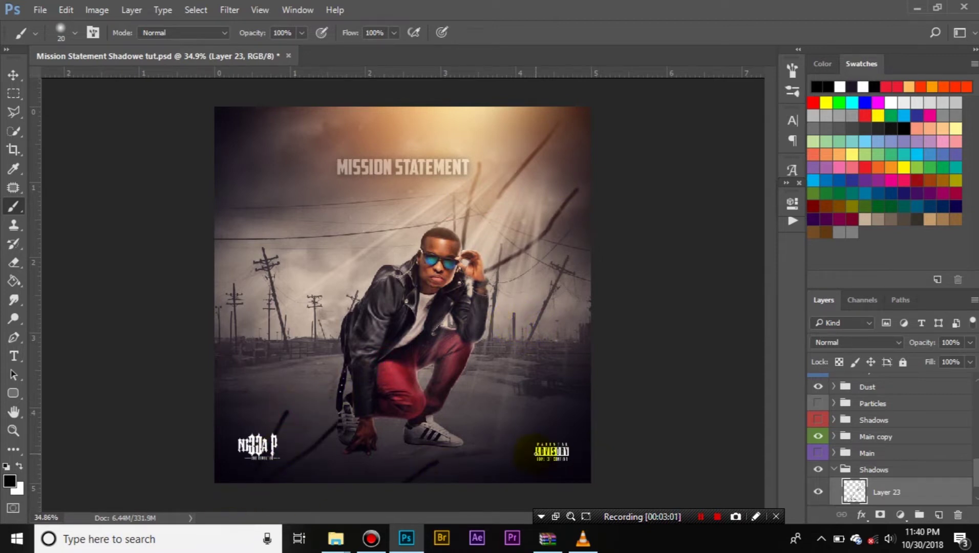
{"action": "key", "text": "ctrl+alt+z"}
{"action": "key", "text": "ctrl+alt+z"}
{"action": "key", "text": "ctrl+alt+z"}
{"action": "key", "text": "ctrl+alt+z"}
{"action": "key", "text": "ctrl+alt+z"}
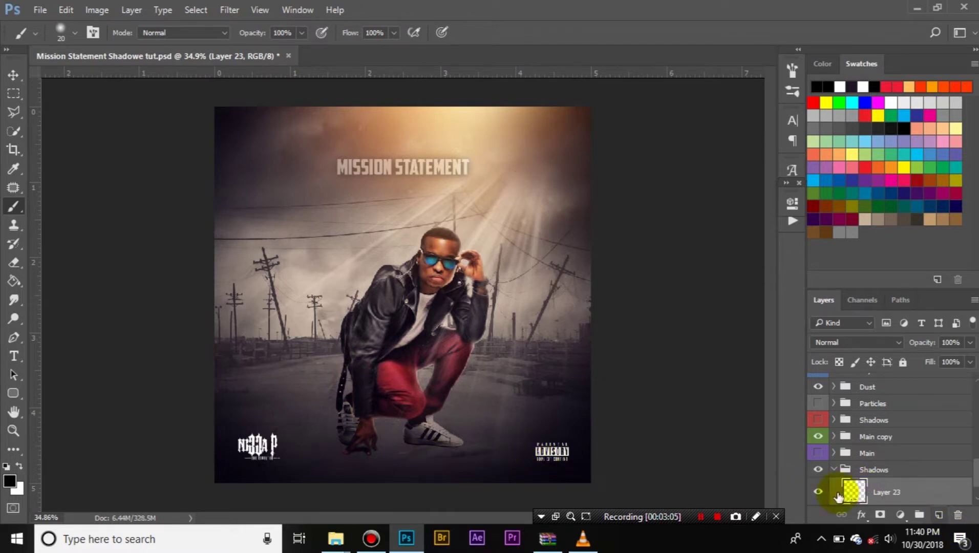
Step: Add a new layer above Layer 23 and load the man's silhouette from Layer 1 copy 4 as a selection
{"action": "scroll", "coordinate": [407, 507], "scroll_direction": "up", "scroll_amount": 3}
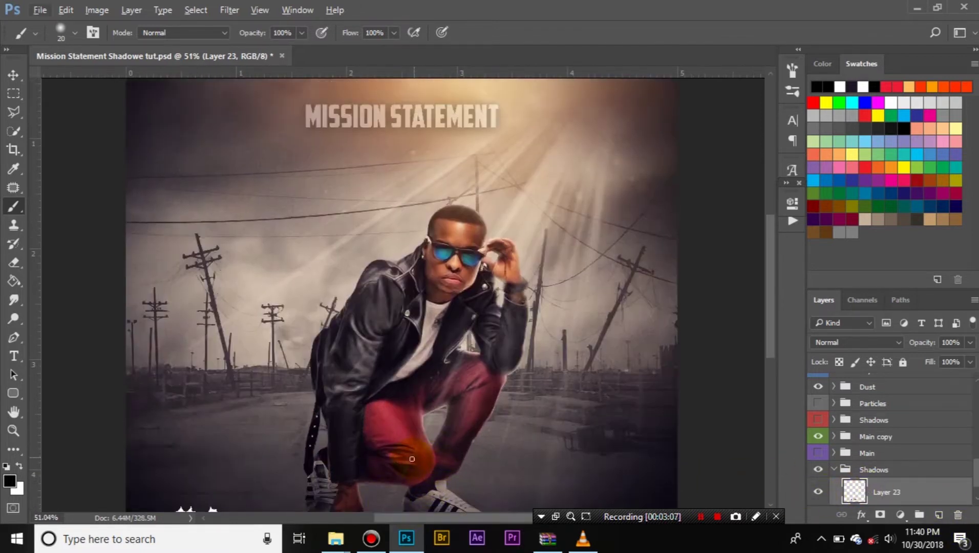
{"action": "left_click_drag", "start_coordinate": [444, 460], "coordinate": [459, 299]}
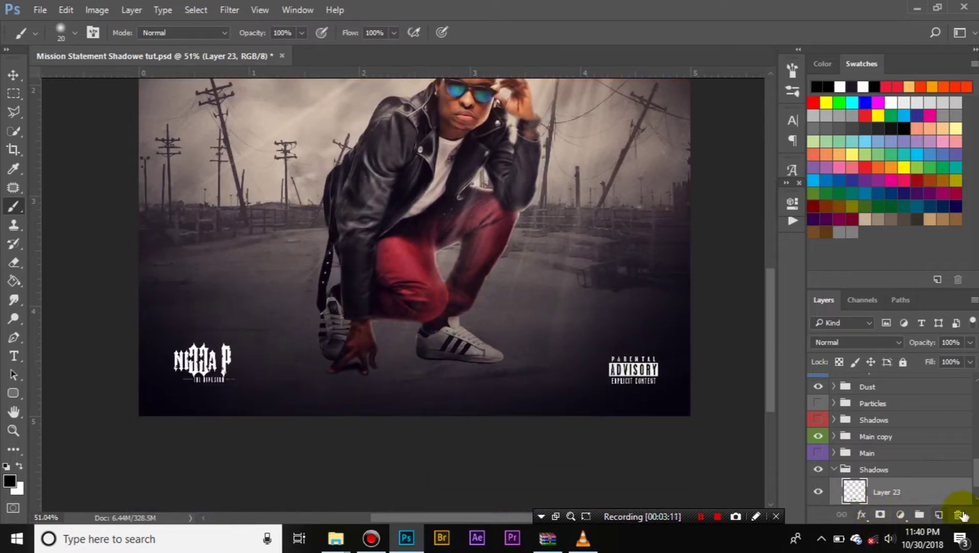
{"action": "left_click", "coordinate": [938, 516]}
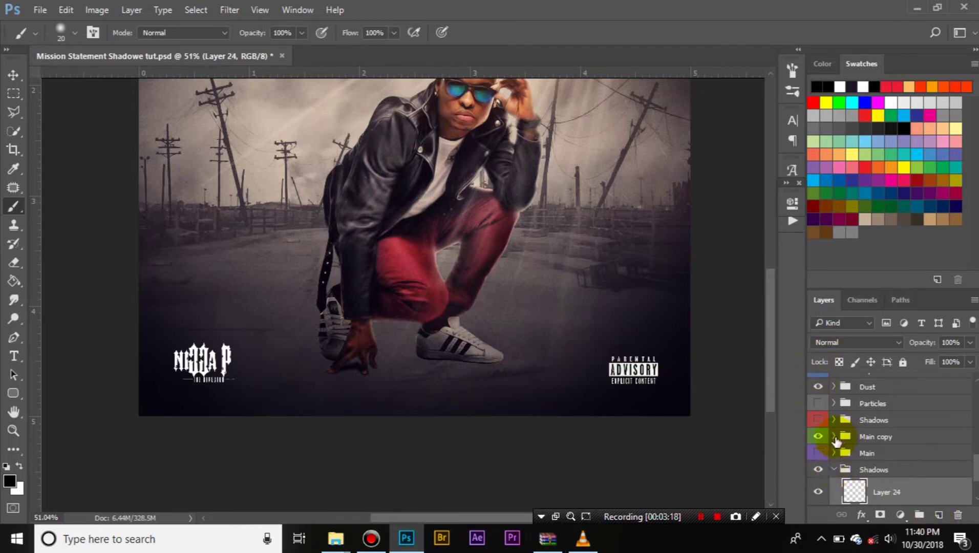
{"action": "left_click", "coordinate": [835, 439]}
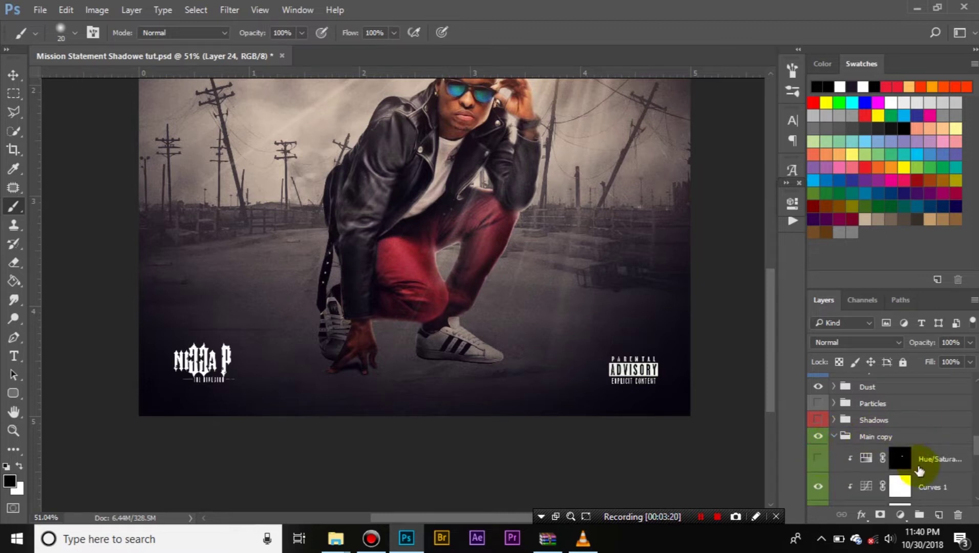
{"action": "scroll", "coordinate": [915, 465], "scroll_direction": "down", "scroll_amount": 3}
{"action": "scroll", "coordinate": [916, 467], "scroll_direction": "down", "scroll_amount": 1}
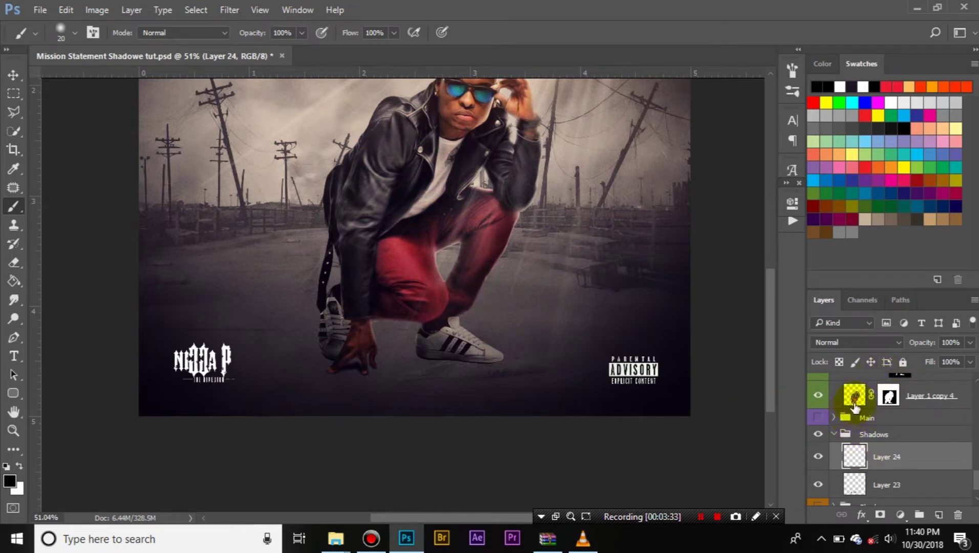
{"action": "left_click", "coordinate": [854, 398], "text": "ctrl"}
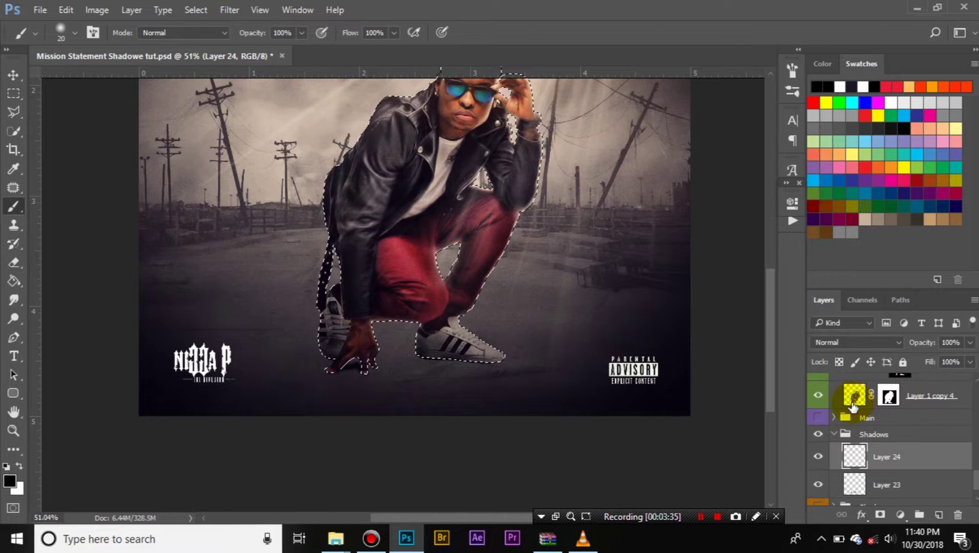
Step: Fill the silhouette selection with black at 100% opacity on Layer 24 and deselect
{"action": "scroll", "coordinate": [429, 262], "scroll_direction": "down", "scroll_amount": 1}
{"action": "scroll", "coordinate": [429, 262], "scroll_direction": "down", "scroll_amount": 2}
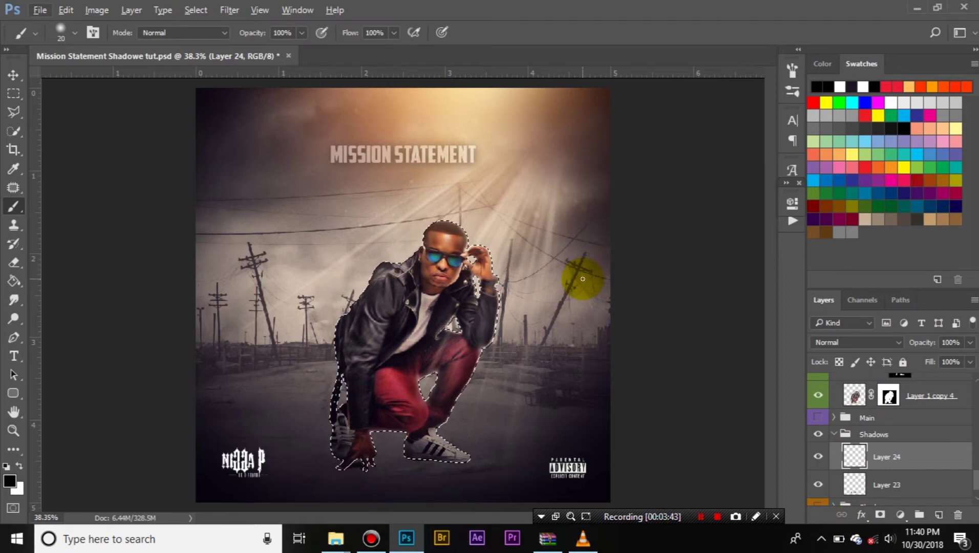
{"action": "key", "text": "i"}
{"action": "key", "text": "shift+F5"}
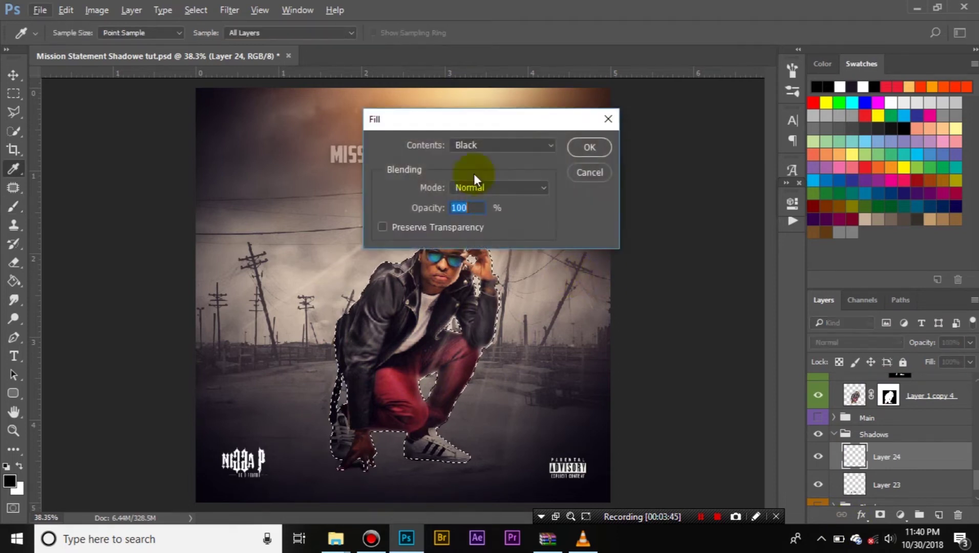
{"action": "left_click", "coordinate": [589, 147]}
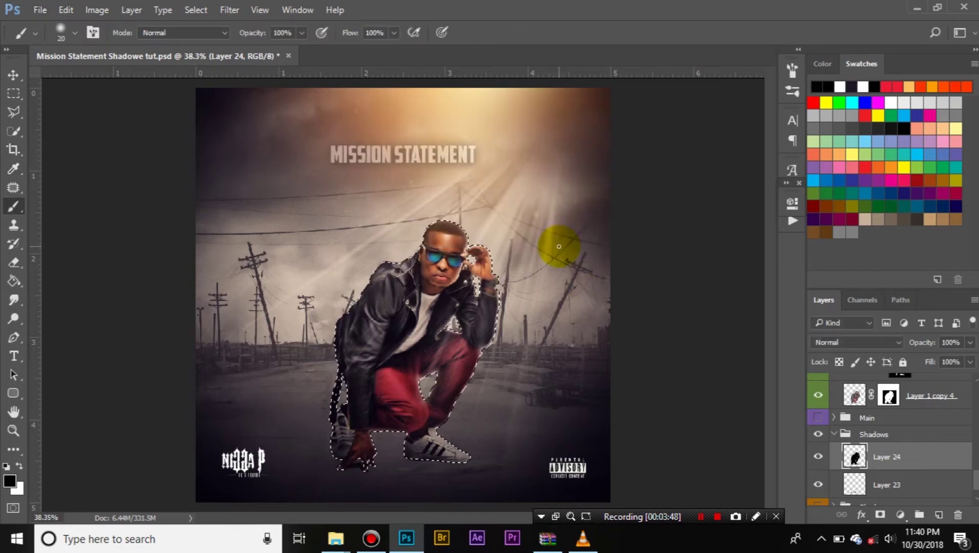
{"action": "key", "text": "ctrl+d"}
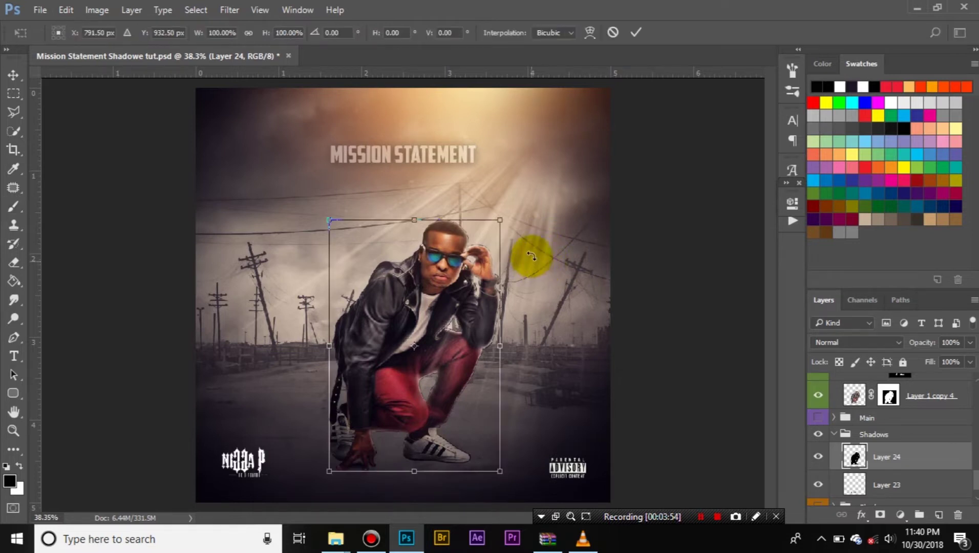
Step: Distort the black silhouette into a flipped, slanted ground shadow at about -40% height and -63° skew, meeting the hand and shoes
{"action": "right_click", "coordinate": [556, 206]}
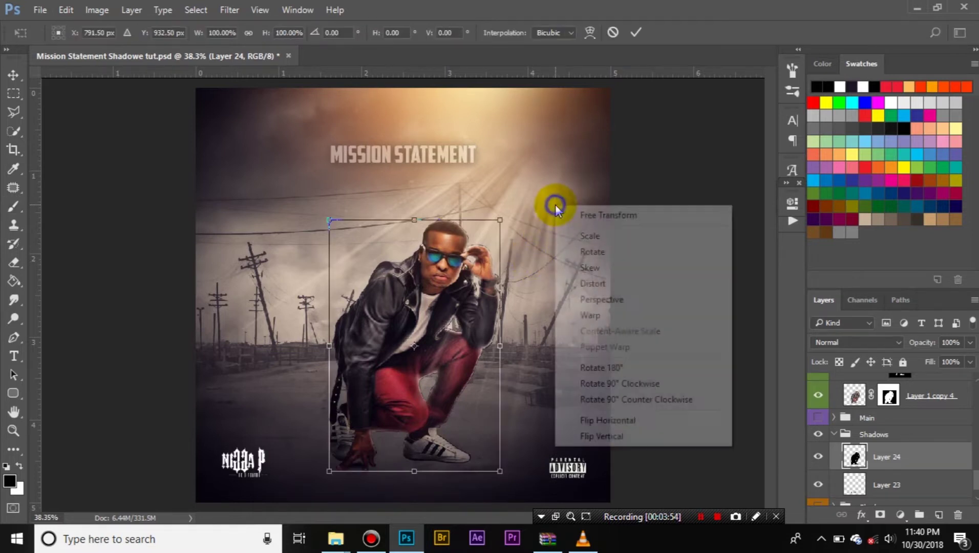
{"action": "left_click", "coordinate": [594, 285]}
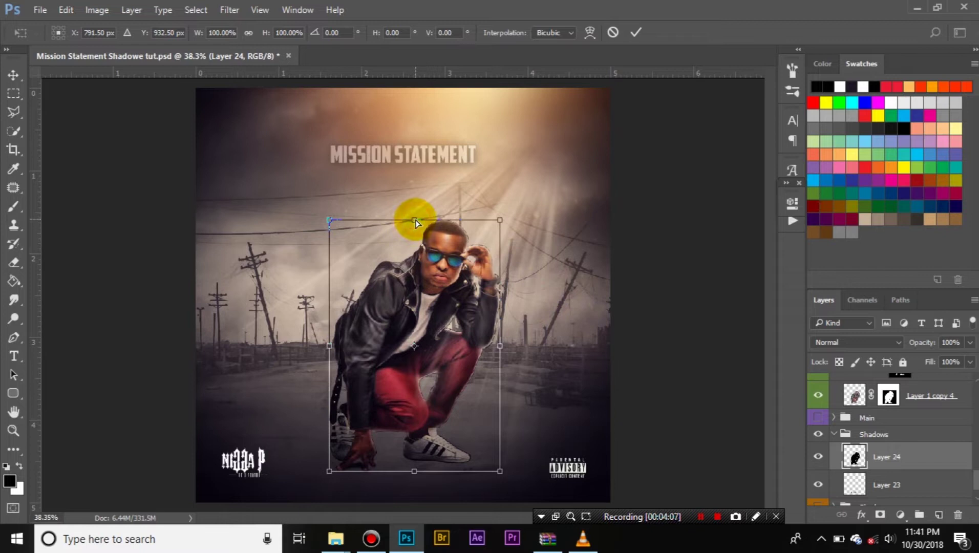
{"action": "left_click_drag", "start_coordinate": [415, 224], "coordinate": [226, 552]}
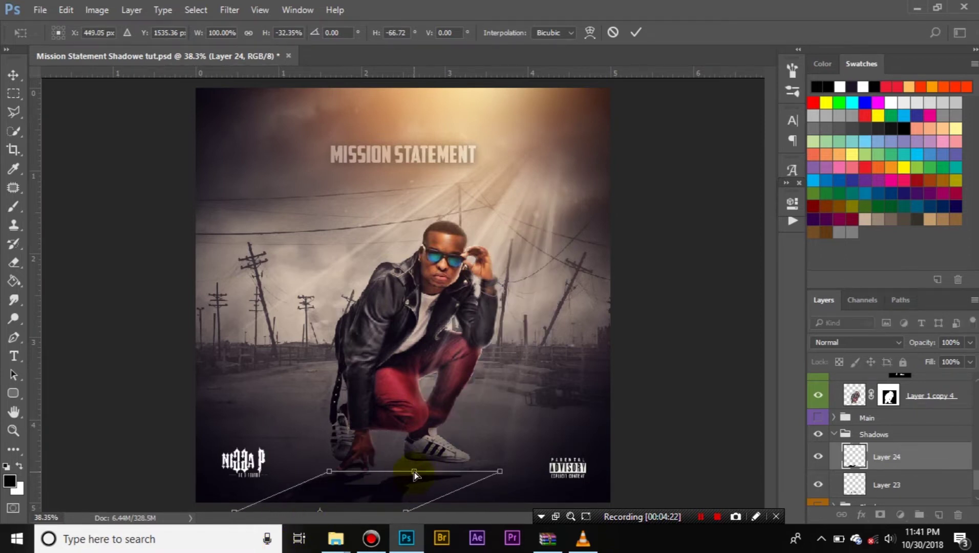
{"action": "left_click_drag", "start_coordinate": [415, 474], "coordinate": [425, 456]}
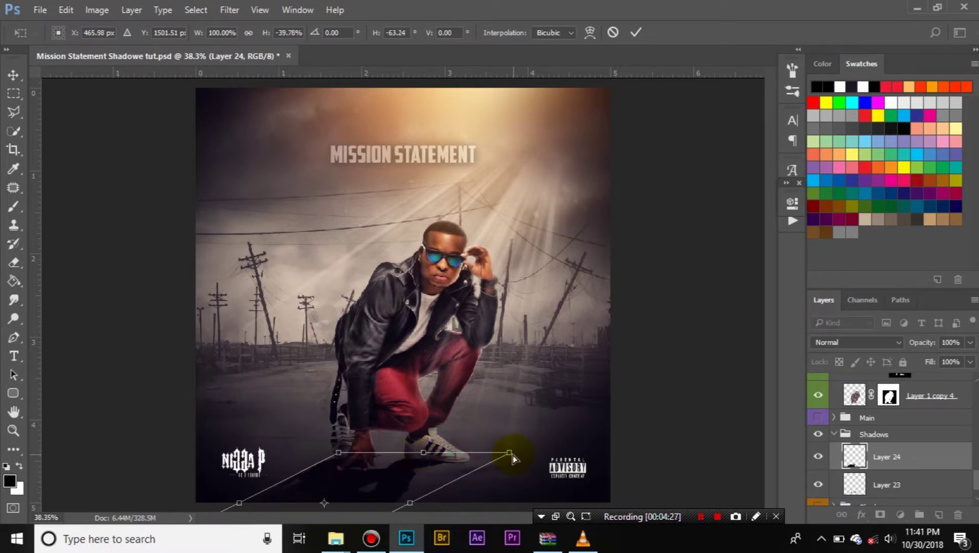
{"action": "left_click_drag", "start_coordinate": [510, 451], "coordinate": [507, 453]}
{"action": "left_click", "coordinate": [634, 32]}
{"action": "key", "text": "b"}
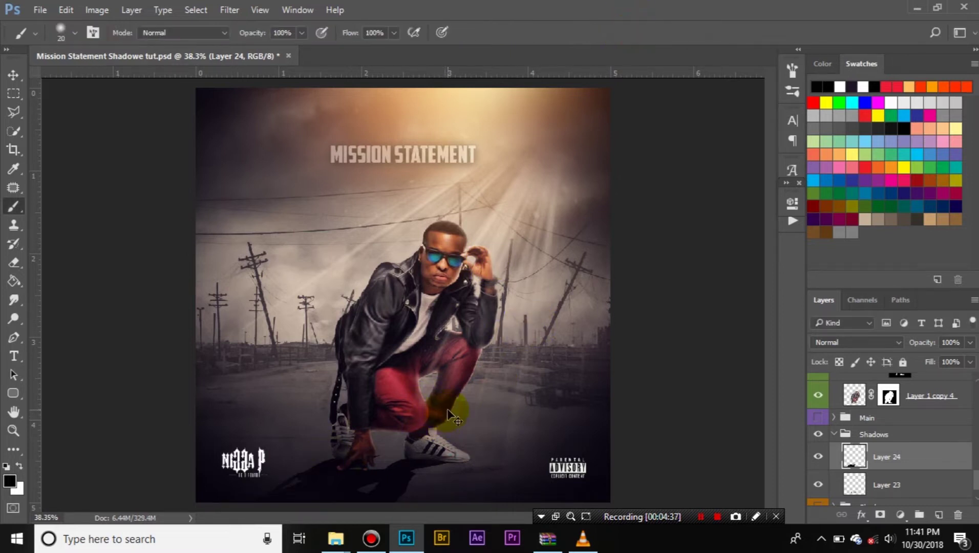
Step: Warp the cast shadow, bending its upper edge around the hand and lowering its corner to the front shoe's toe
{"action": "key", "text": "ctrl+t"}
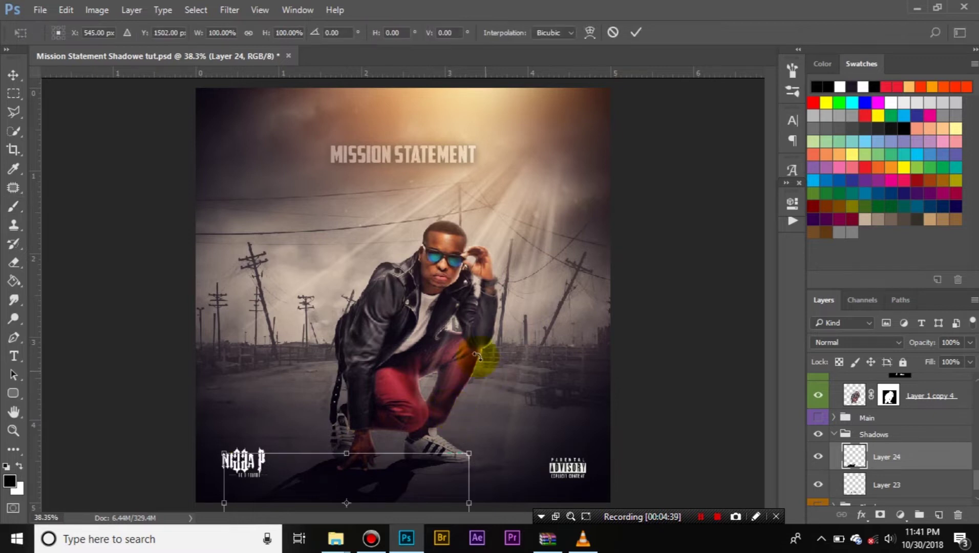
{"action": "right_click", "coordinate": [475, 316]}
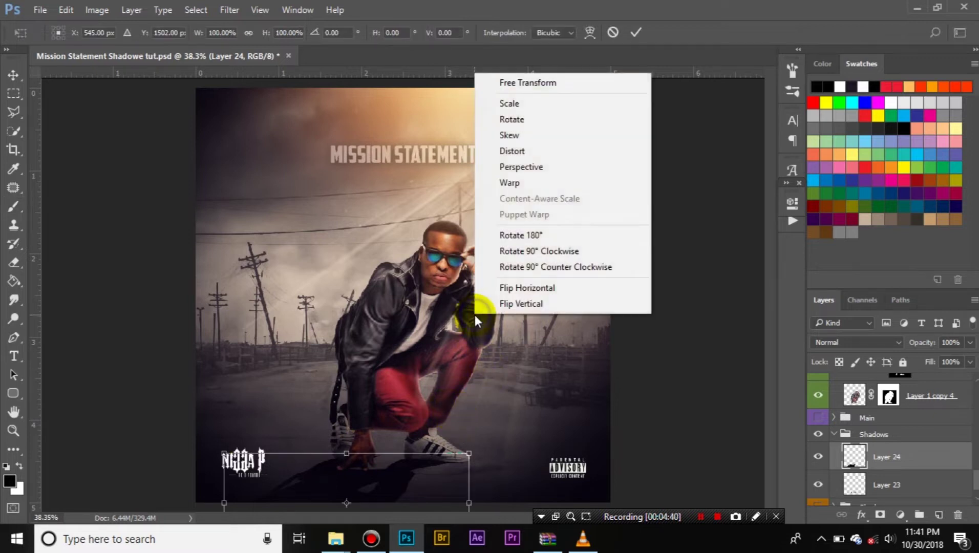
{"action": "left_click", "coordinate": [517, 183]}
{"action": "scroll", "coordinate": [363, 398], "scroll_direction": "up", "scroll_amount": 5}
{"action": "key", "text": "alt+space"}
{"action": "left_click", "coordinate": [362, 416]}
{"action": "left_click_drag", "start_coordinate": [397, 433], "coordinate": [410, 253]}
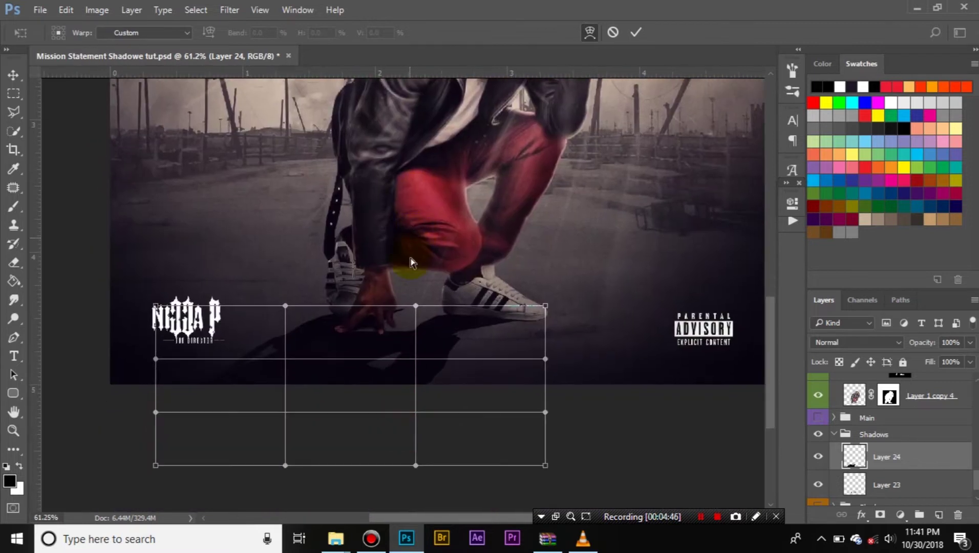
{"action": "scroll", "coordinate": [380, 318], "scroll_direction": "up", "scroll_amount": 5}
{"action": "right_click", "coordinate": [427, 161]}
{"action": "left_click", "coordinate": [527, 123]}
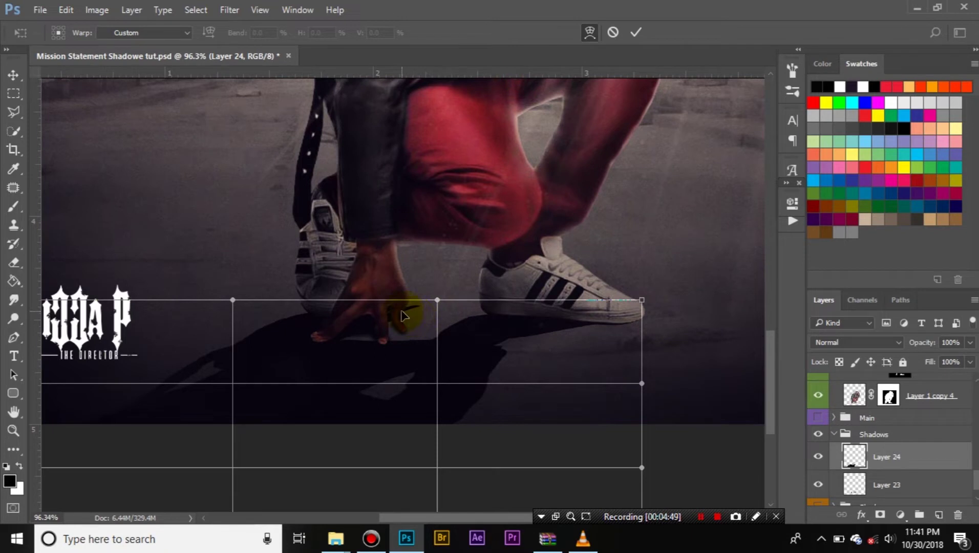
{"action": "left_click_drag", "start_coordinate": [430, 303], "coordinate": [415, 332]}
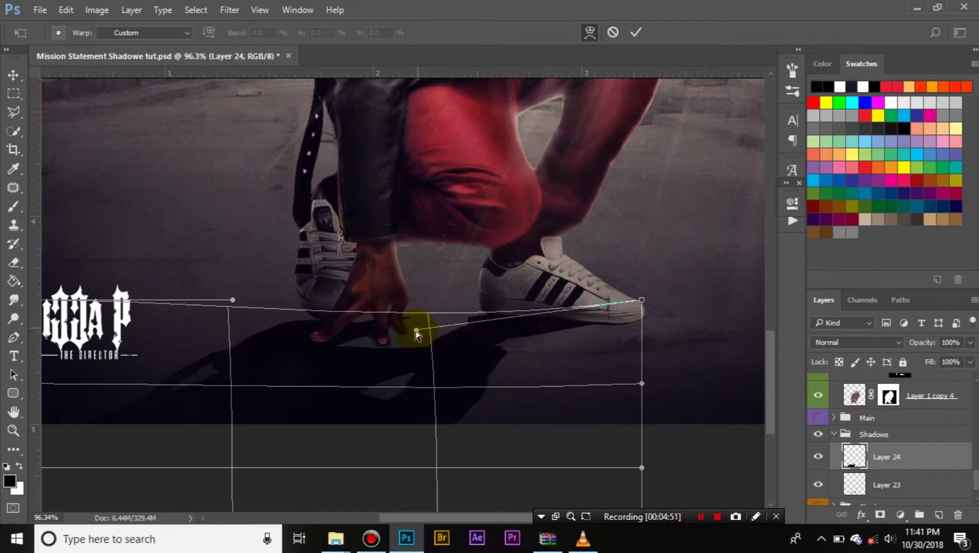
{"action": "left_click_drag", "start_coordinate": [229, 309], "coordinate": [240, 279]}
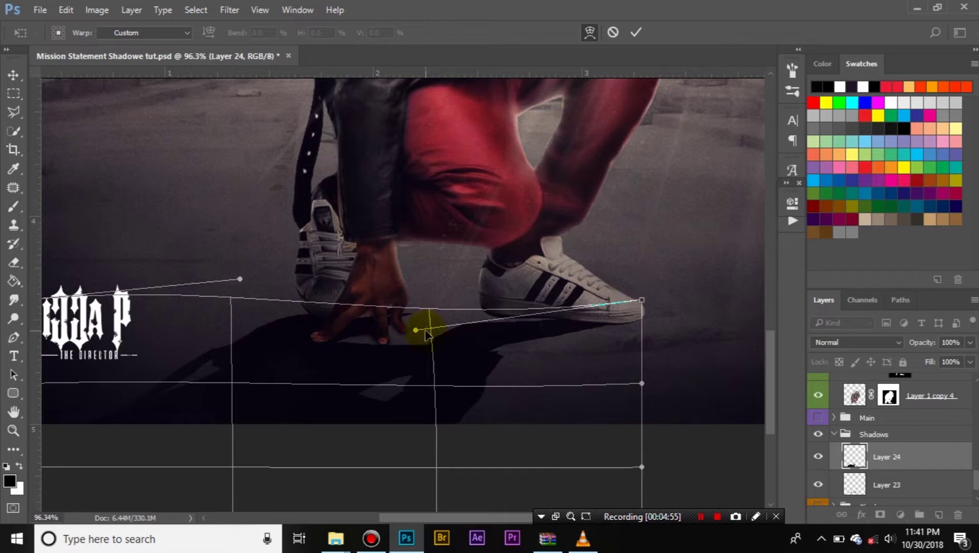
{"action": "left_click_drag", "start_coordinate": [640, 301], "coordinate": [644, 311]}
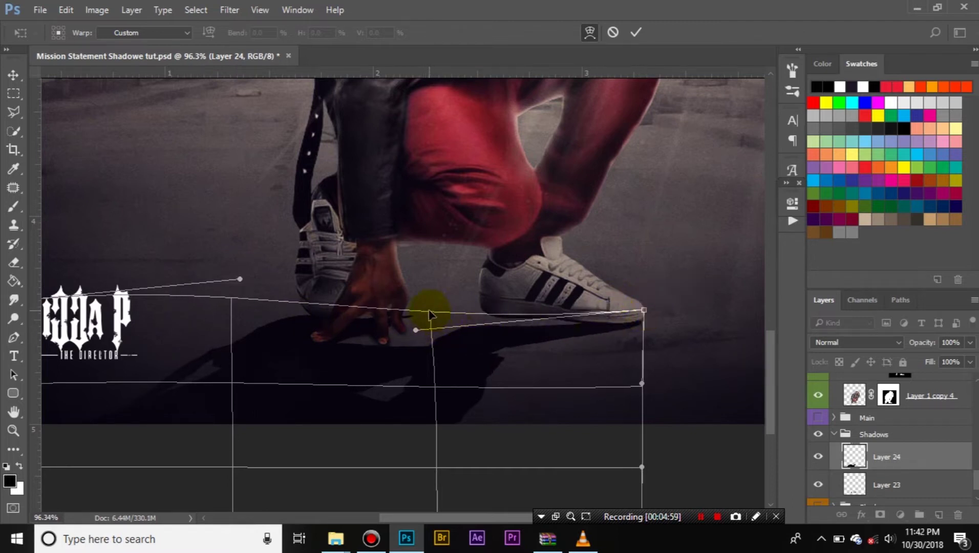
Step: Raise the middle of the shadow warp to meet both shoes, pull its front part downward, and apply the warp
{"action": "left_click_drag", "start_coordinate": [431, 316], "coordinate": [457, 293]}
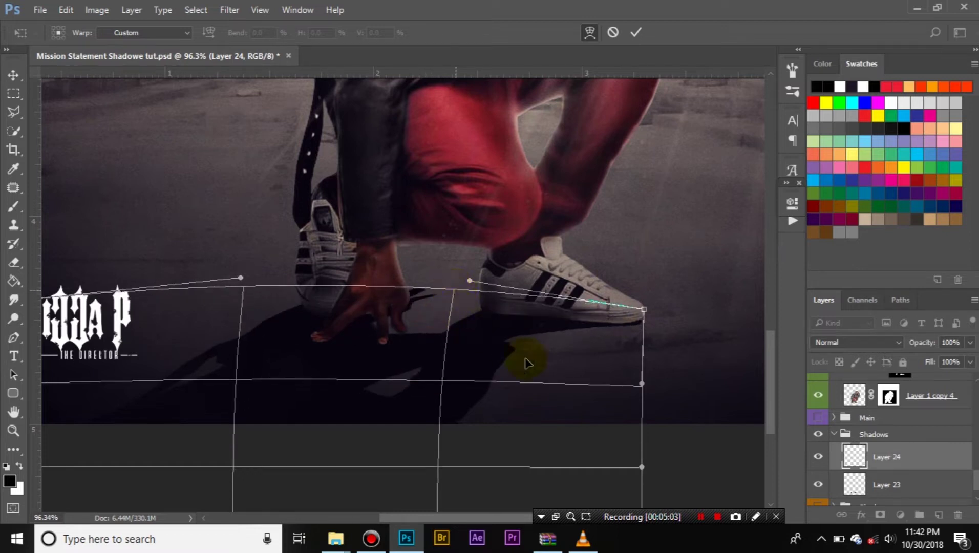
{"action": "left_click_drag", "start_coordinate": [644, 312], "coordinate": [645, 308]}
{"action": "left_click_drag", "start_coordinate": [528, 385], "coordinate": [531, 404]}
{"action": "left_click_drag", "start_coordinate": [453, 290], "coordinate": [443, 284]}
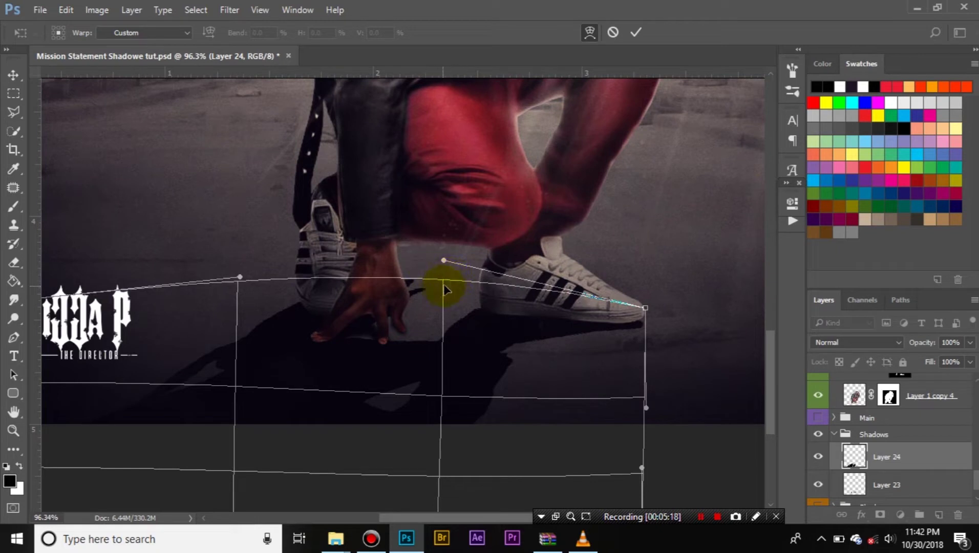
{"action": "key", "text": "b"}
{"action": "left_click", "coordinate": [635, 33]}
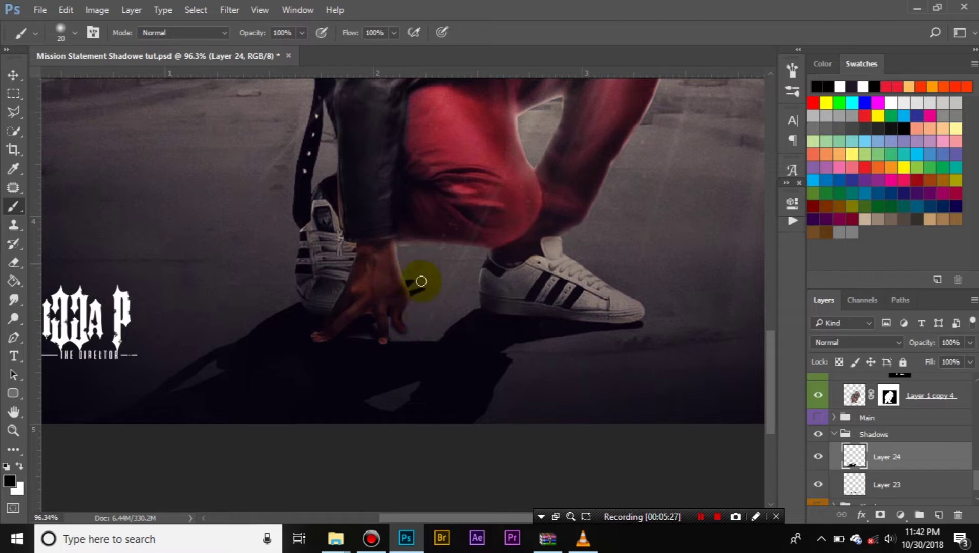
Step: Add a layer mask to Layer 24 and paint out the stray shadow fragments beside the hand
{"action": "left_click", "coordinate": [881, 516]}
{"action": "left_click_drag", "start_coordinate": [422, 258], "coordinate": [407, 279]}
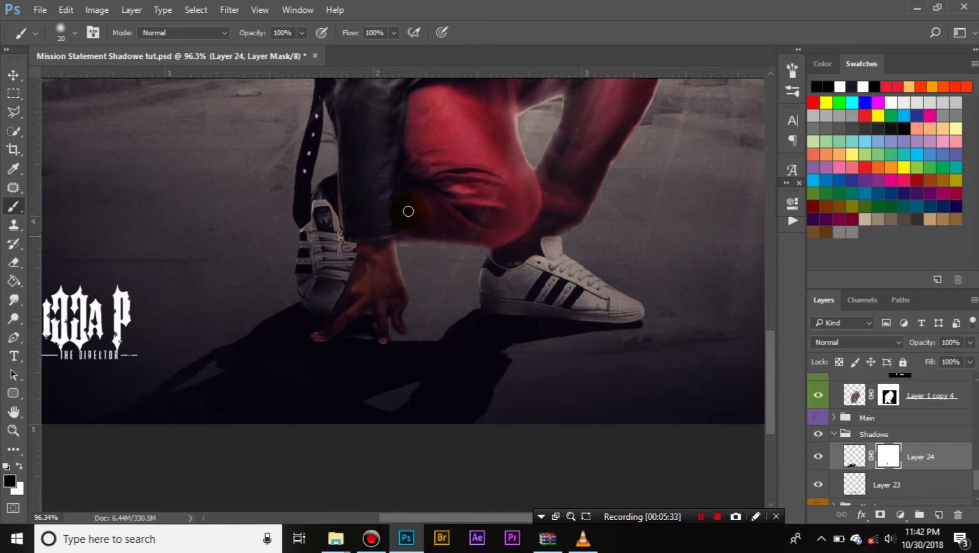
{"action": "scroll", "coordinate": [531, 358], "scroll_direction": "down", "scroll_amount": 5}
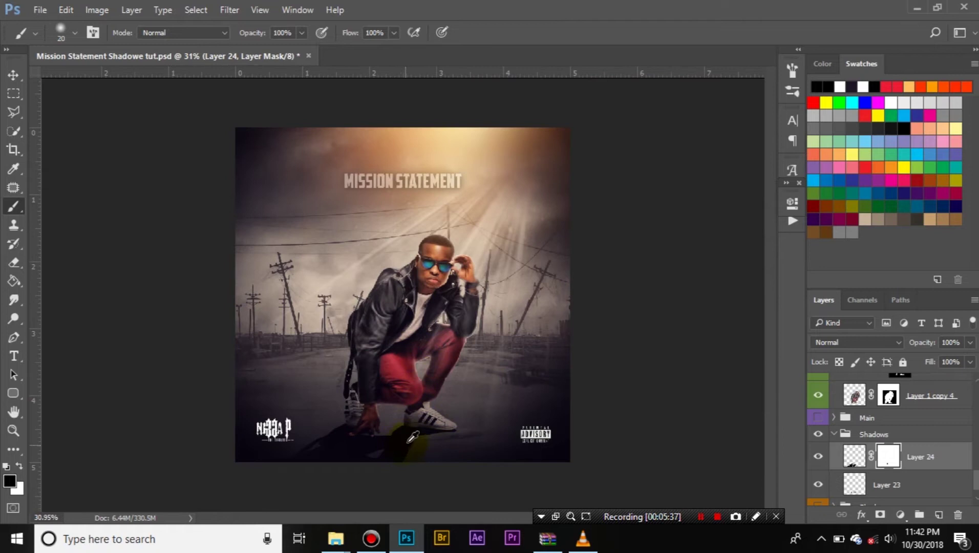
Step: Choose a soft round brush with 0% hardness and enlarge it to 250 px for masking the cast shadow
{"action": "scroll", "coordinate": [413, 438], "scroll_direction": "up", "scroll_amount": 3}
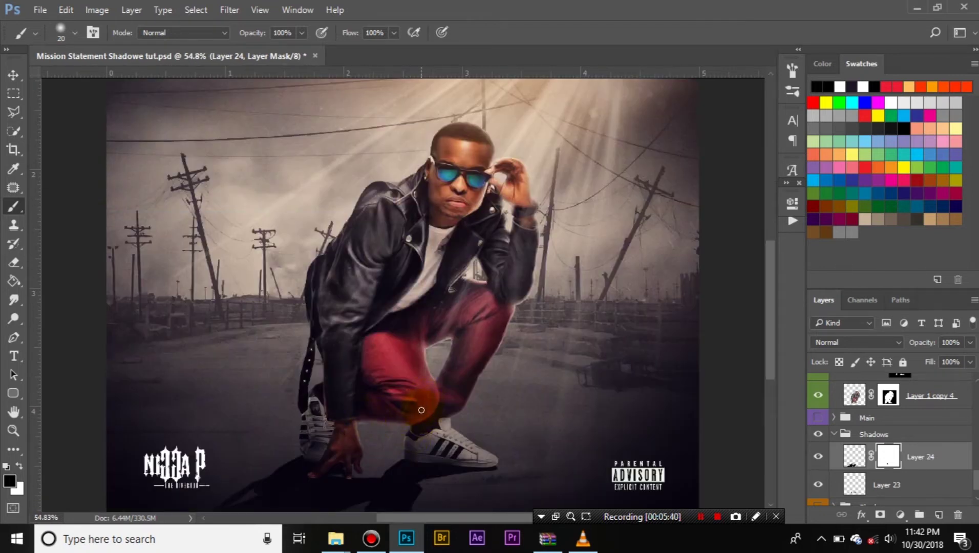
{"action": "scroll", "coordinate": [425, 420], "scroll_direction": "down", "scroll_amount": 2}
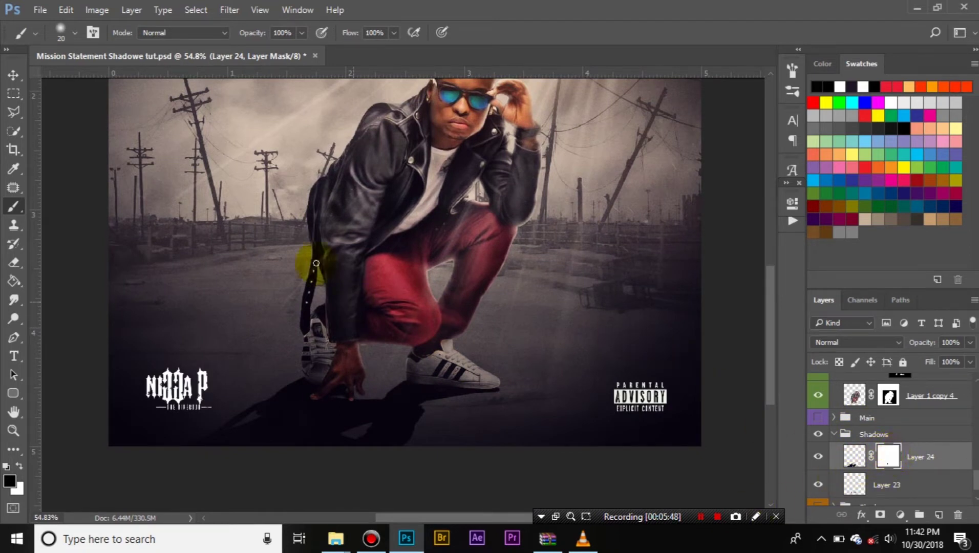
{"action": "right_click", "coordinate": [386, 225]}
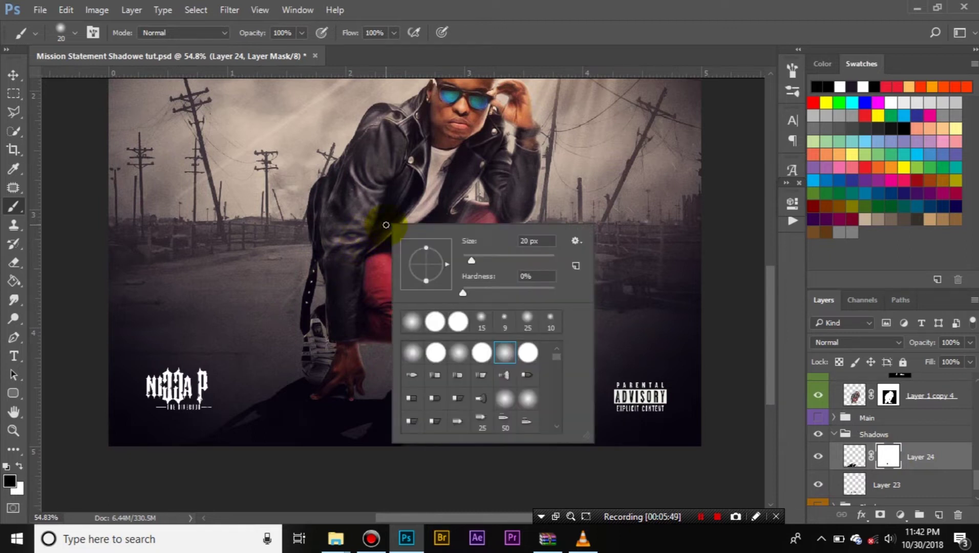
{"action": "left_click", "coordinate": [505, 352]}
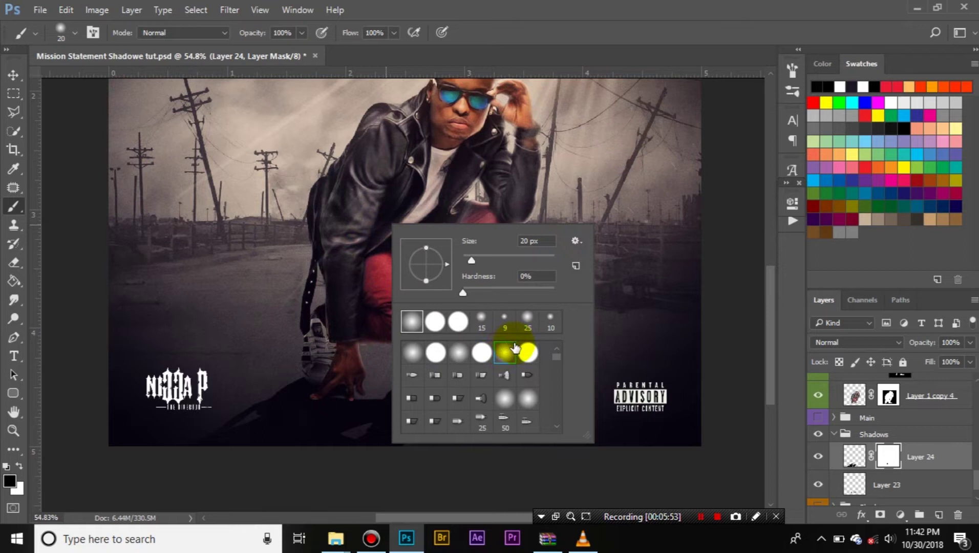
{"action": "double_click", "coordinate": [516, 349]}
{"action": "key", "text": "bracketright"}
{"action": "key", "text": "bracketright"}
{"action": "key", "text": "bracketright"}
{"action": "key", "text": "bracketright"}
{"action": "key", "text": "bracketright"}
{"action": "key", "text": "bracketright"}
{"action": "key", "text": "bracketright"}
{"action": "key", "text": "bracketright"}
{"action": "key", "text": "bracketright"}
{"action": "key", "text": "bracketright"}
{"action": "key", "text": "bracketright"}
{"action": "key", "text": "bracketright"}
{"action": "key", "text": "bracketright"}
{"action": "key", "text": "bracketright"}
{"action": "key", "text": "bracketright"}
{"action": "key", "text": "bracketright"}
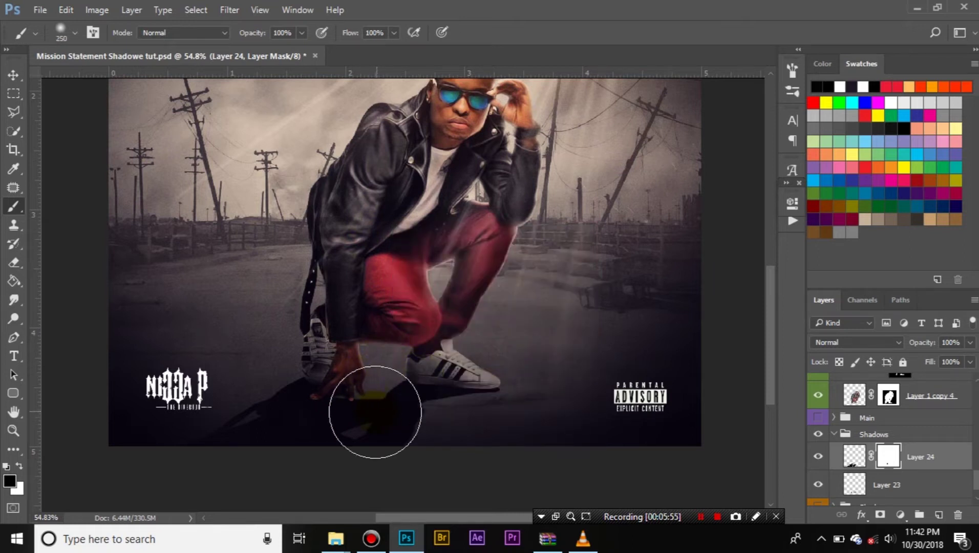
Step: Set the brush to 17% flow and 300 px, and fade the cast shadow's lower part along the artwork's bottom edge on Layer 24's mask
{"action": "left_click", "coordinate": [395, 33]}
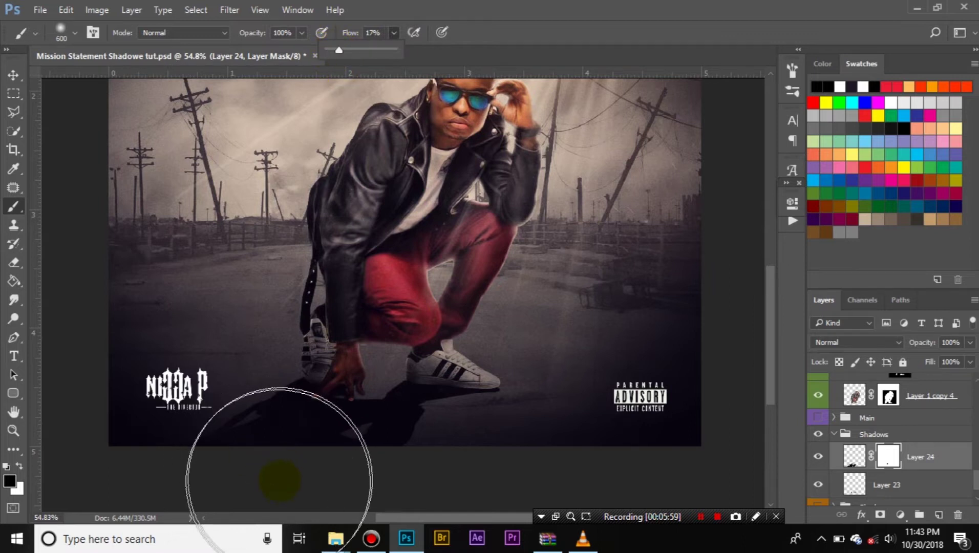
{"action": "key", "text": "bracketleft"}
{"action": "key", "text": "bracketleft"}
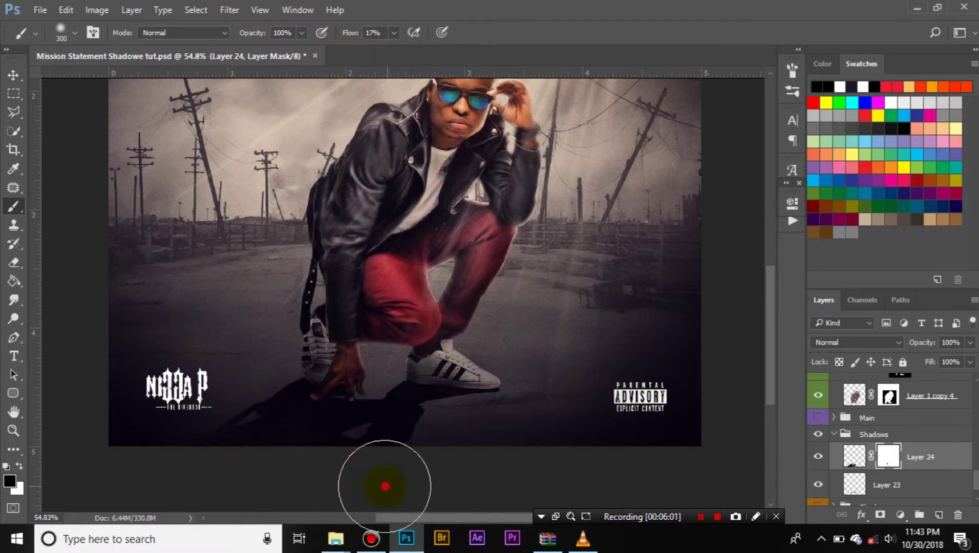
{"action": "key", "text": "bracketleft"}
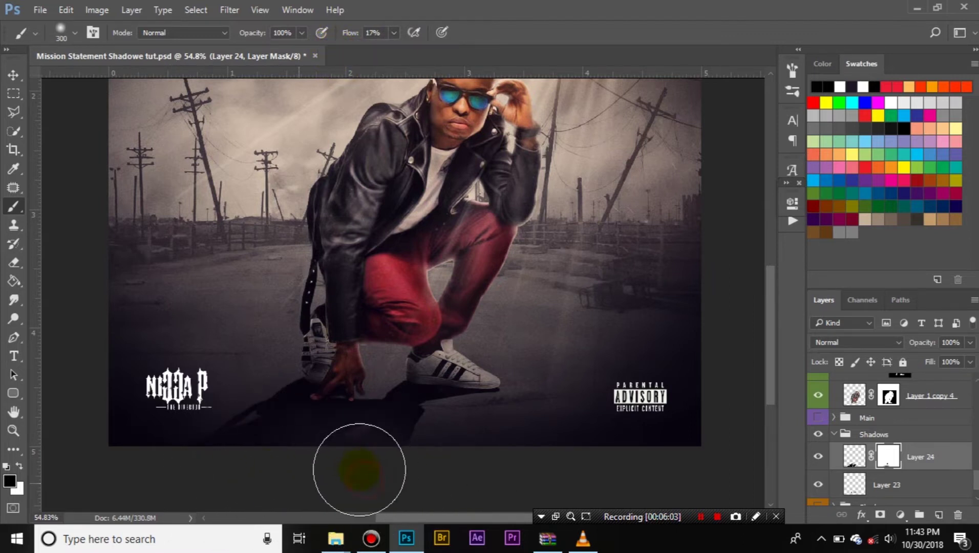
{"action": "mouse_move", "coordinate": [177, 479]}
{"action": "left_mouse_down"}
{"action": "mouse_move", "coordinate": [244, 465]}
{"action": "mouse_move", "coordinate": [198, 479]}
{"action": "mouse_move", "coordinate": [213, 458]}
{"action": "mouse_move", "coordinate": [400, 479]}
{"action": "mouse_move", "coordinate": [422, 468]}
{"action": "left_mouse_up"}
{"action": "left_click_drag", "start_coordinate": [339, 481], "coordinate": [318, 488]}
{"action": "mouse_move", "coordinate": [367, 463]}
{"action": "left_mouse_down"}
{"action": "mouse_move", "coordinate": [350, 475]}
{"action": "mouse_move", "coordinate": [369, 464]}
{"action": "mouse_move", "coordinate": [361, 464]}
{"action": "left_mouse_up"}
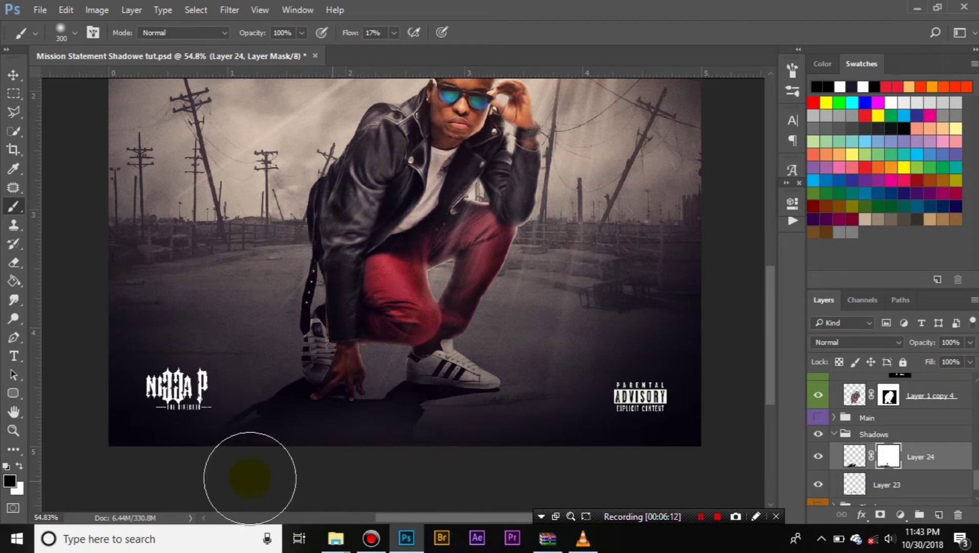
{"action": "mouse_move", "coordinate": [236, 455]}
{"action": "left_mouse_down"}
{"action": "mouse_move", "coordinate": [319, 438]}
{"action": "mouse_move", "coordinate": [302, 457]}
{"action": "left_mouse_up"}
{"action": "mouse_move", "coordinate": [400, 446]}
{"action": "left_mouse_down"}
{"action": "mouse_move", "coordinate": [474, 459]}
{"action": "mouse_move", "coordinate": [386, 469]}
{"action": "left_mouse_up"}
{"action": "left_click_drag", "start_coordinate": [409, 466], "coordinate": [551, 442]}
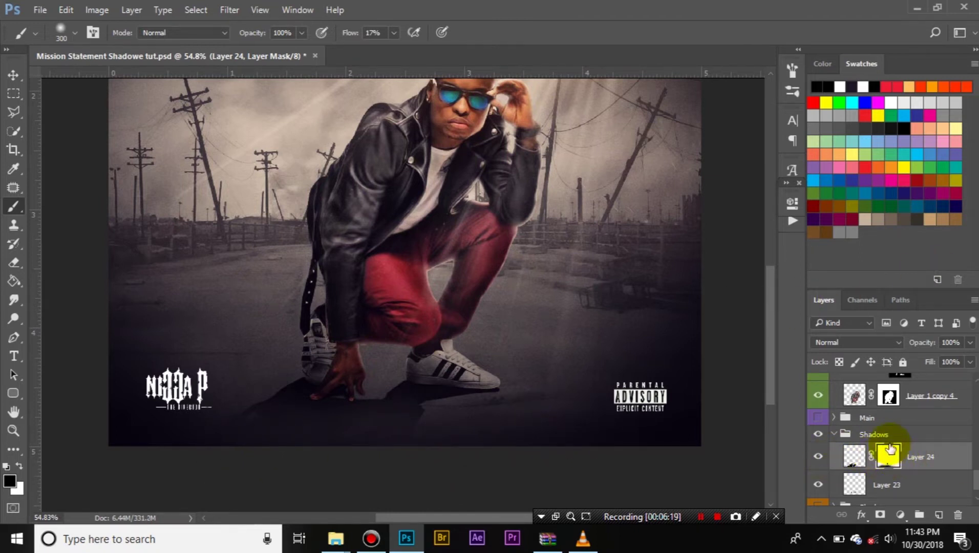
Step: Apply a Gaussian Blur with a 3.2-pixel radius to the cast shadow image on Layer 24
{"action": "left_click", "coordinate": [852, 453]}
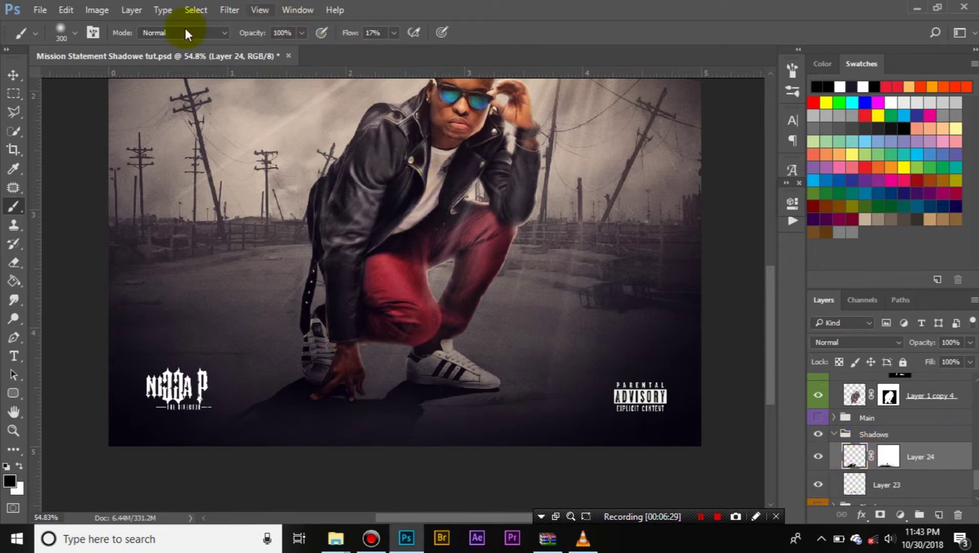
{"action": "left_click", "coordinate": [230, 14]}
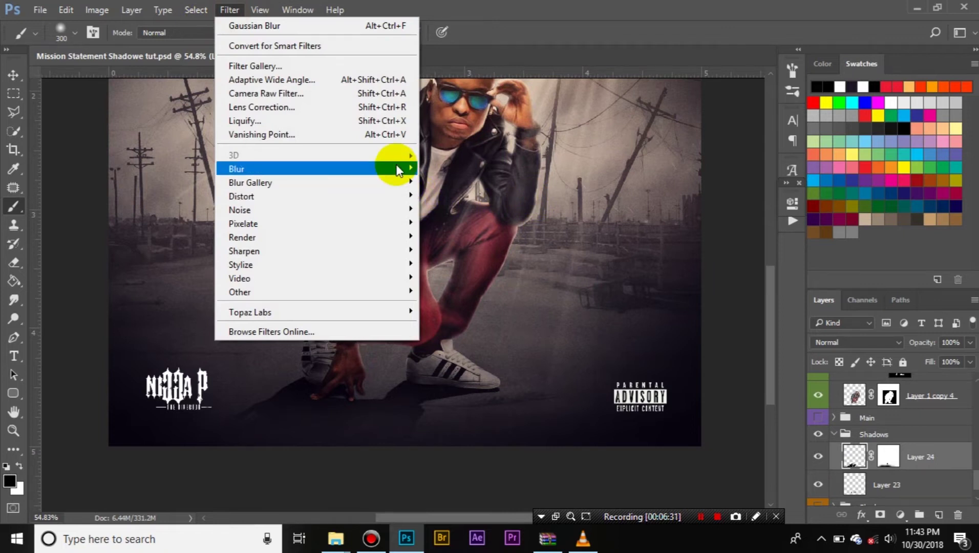
{"action": "mouse_move", "coordinate": [357, 167]}
{"action": "left_click", "coordinate": [473, 222]}
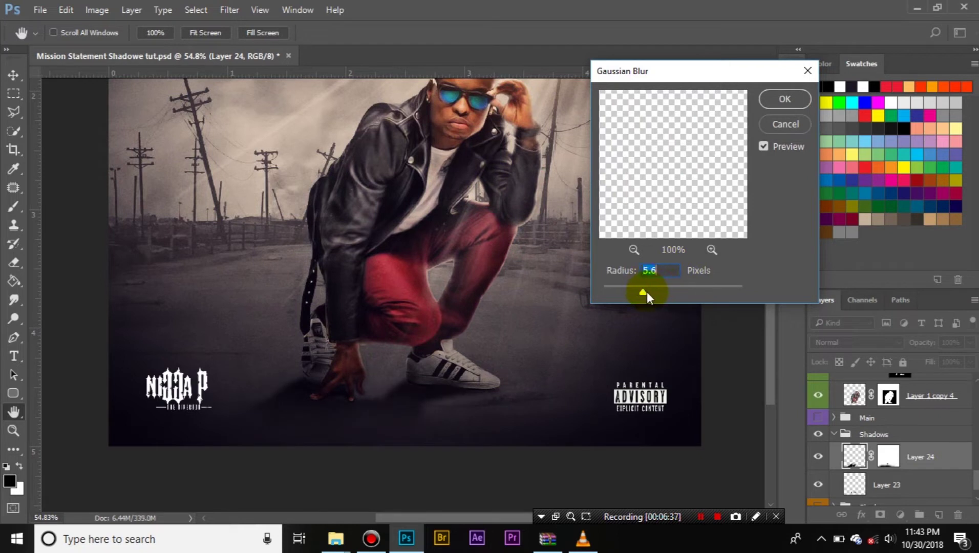
{"action": "mouse_move", "coordinate": [634, 292]}
{"action": "left_mouse_down"}
{"action": "mouse_move", "coordinate": [573, 293]}
{"action": "mouse_move", "coordinate": [619, 289]}
{"action": "left_mouse_up"}
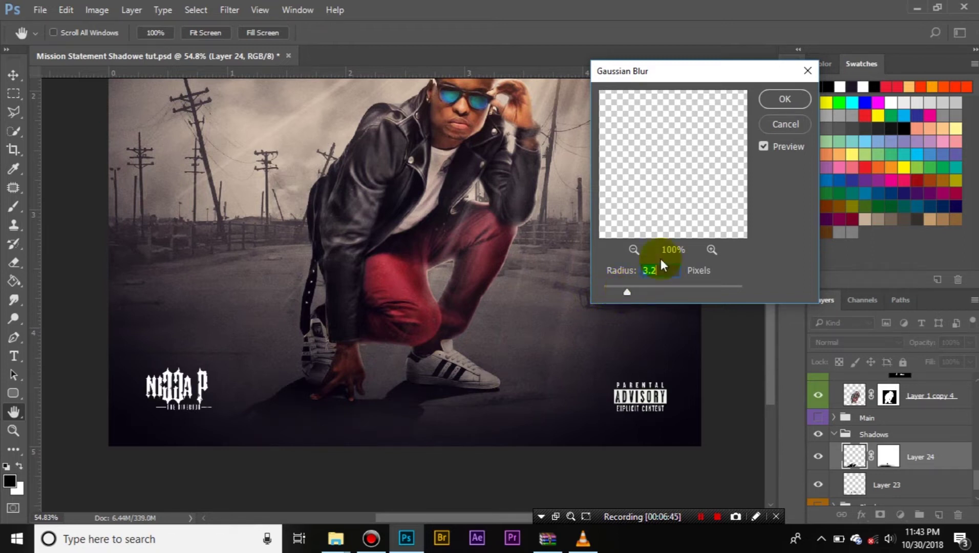
{"action": "left_click", "coordinate": [785, 99]}
{"action": "key", "text": "b"}
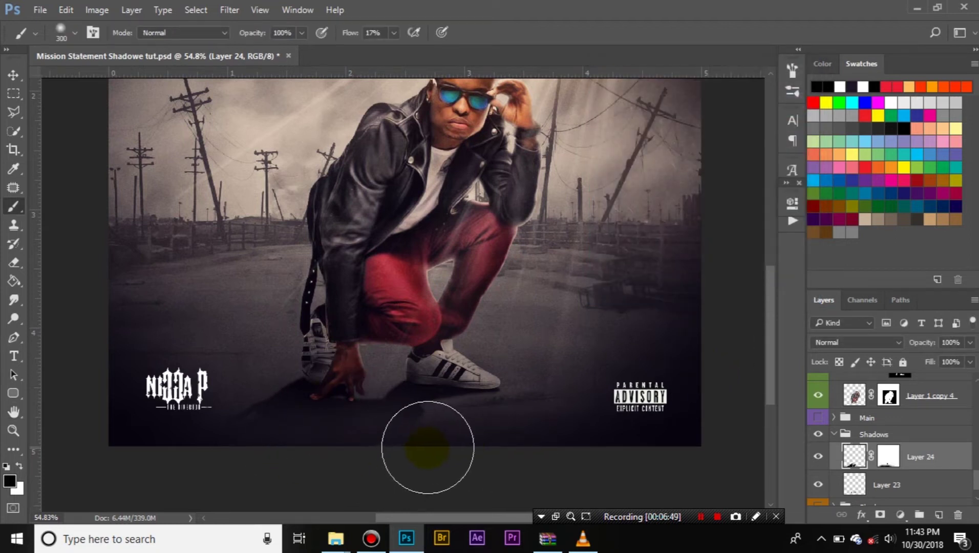
Step: Warp the Layer 24 cast shadow, nudging the area below the front shoe downward and raising its upper edge near the heel
{"action": "scroll", "coordinate": [436, 441], "scroll_direction": "down", "scroll_amount": 3}
{"action": "scroll", "coordinate": [463, 438], "scroll_direction": "up", "scroll_amount": 5}
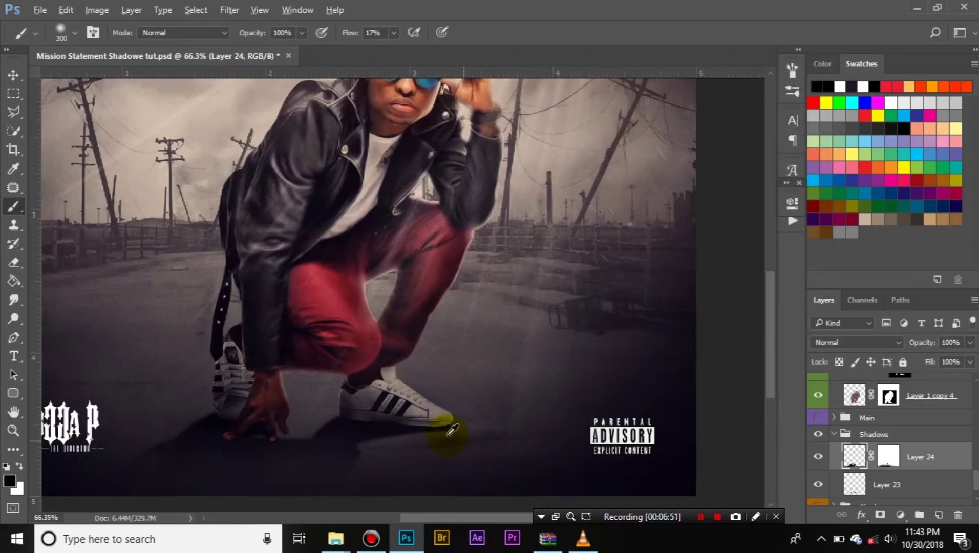
{"action": "scroll", "coordinate": [400, 402], "scroll_direction": "up", "scroll_amount": 2}
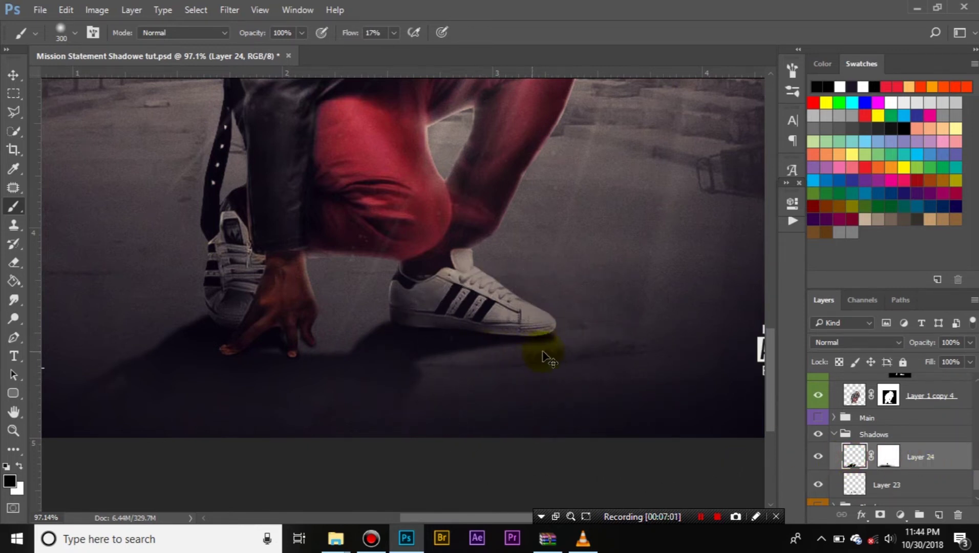
{"action": "key", "text": "ctrl+t"}
{"action": "right_click", "coordinate": [491, 343]}
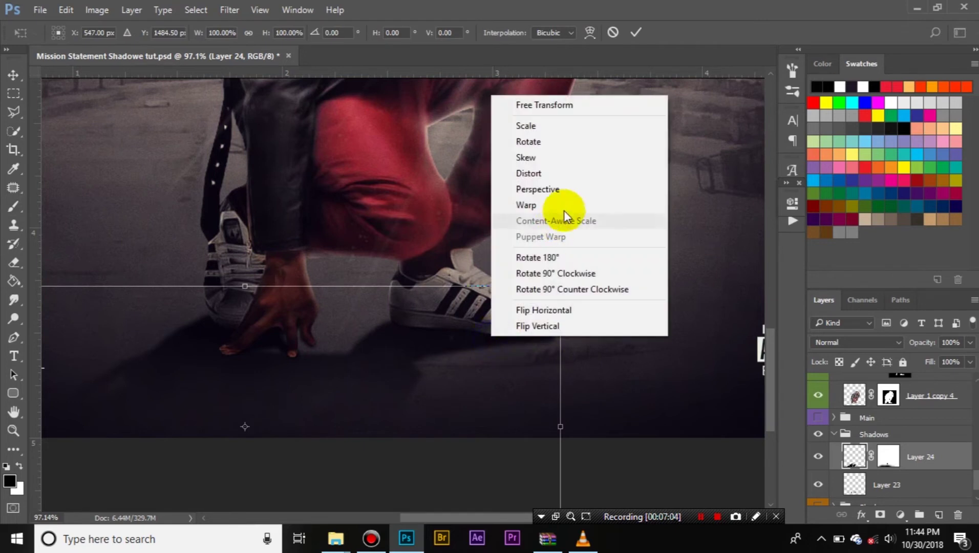
{"action": "left_click", "coordinate": [533, 205]}
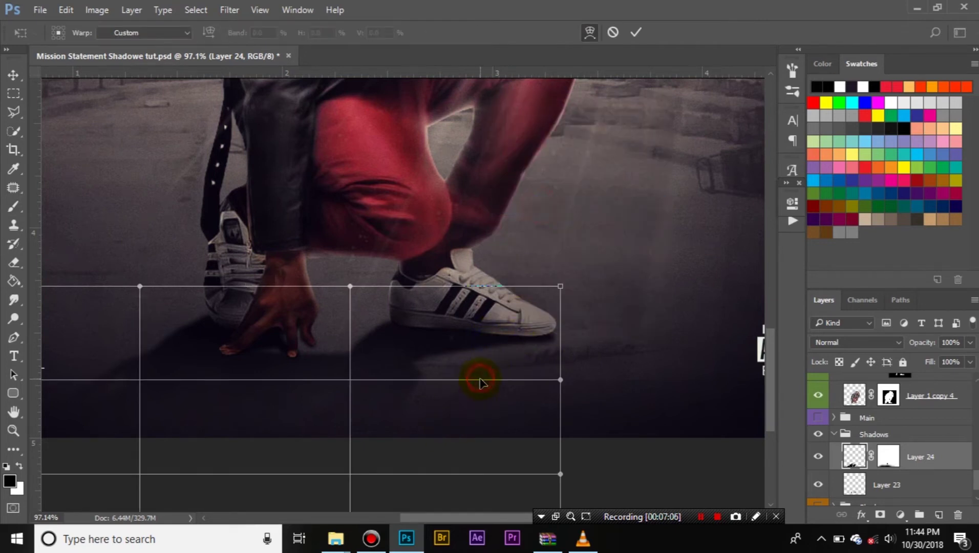
{"action": "left_click_drag", "start_coordinate": [480, 380], "coordinate": [480, 388]}
{"action": "left_click_drag", "start_coordinate": [347, 286], "coordinate": [362, 278]}
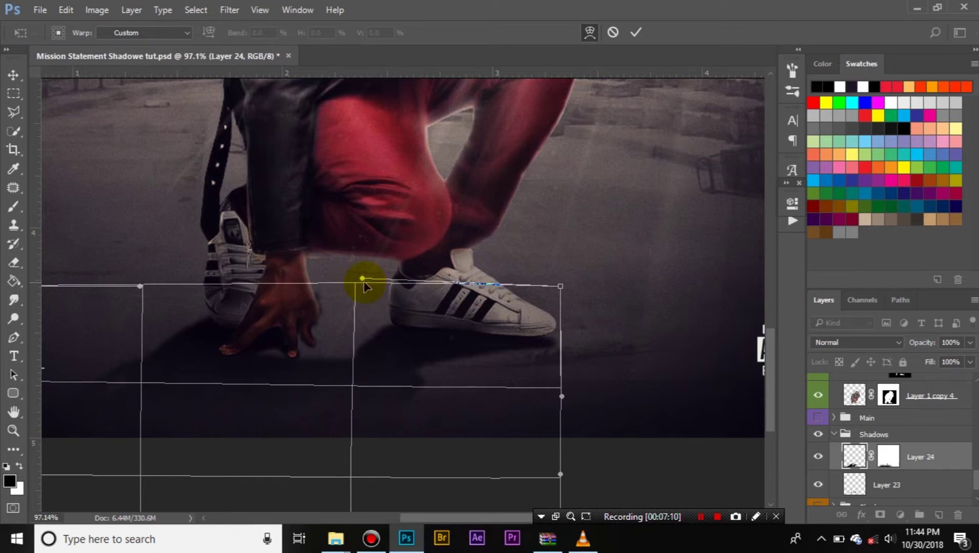
{"action": "left_click_drag", "start_coordinate": [362, 281], "coordinate": [374, 273]}
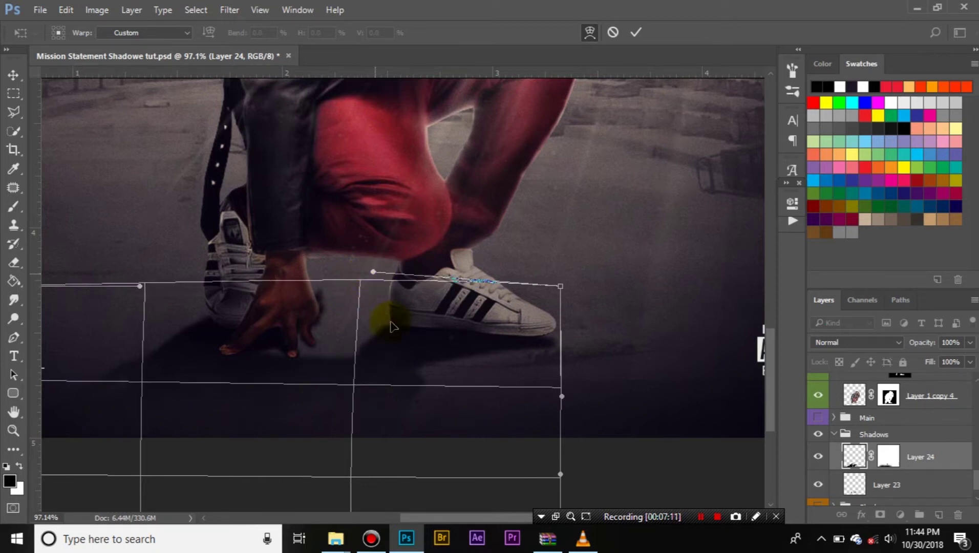
Step: Pull the warp's side edge down and inward, raise its upper corner above the front shoe's toe, and apply the warp
{"action": "left_click_drag", "start_coordinate": [559, 388], "coordinate": [546, 414]}
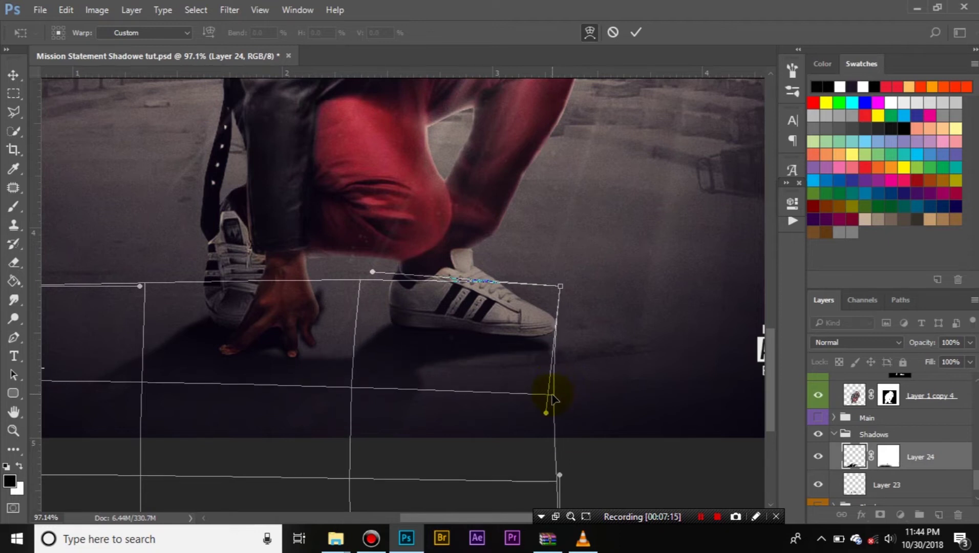
{"action": "left_click", "coordinate": [560, 283]}
{"action": "left_click_drag", "start_coordinate": [559, 283], "coordinate": [569, 262]}
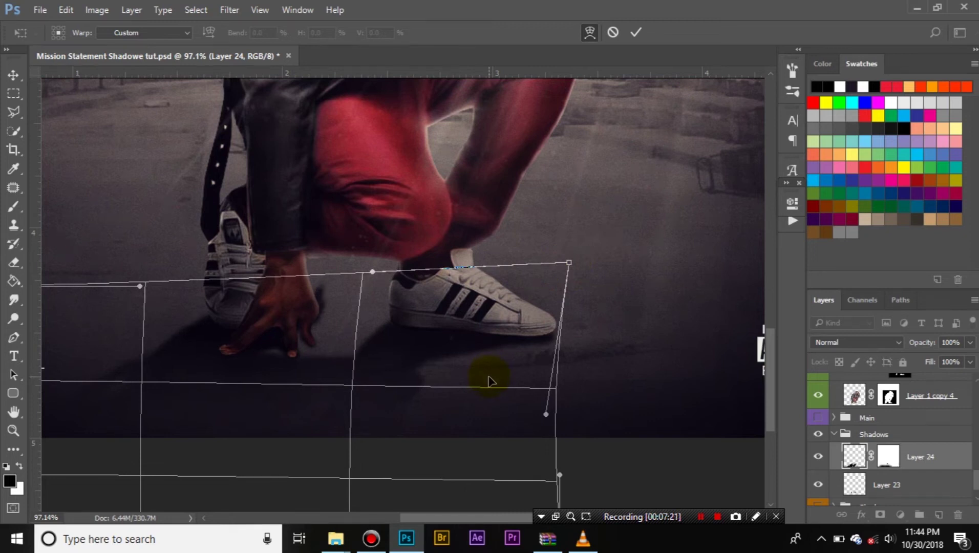
{"action": "left_click", "coordinate": [636, 32]}
{"action": "key", "text": "b"}
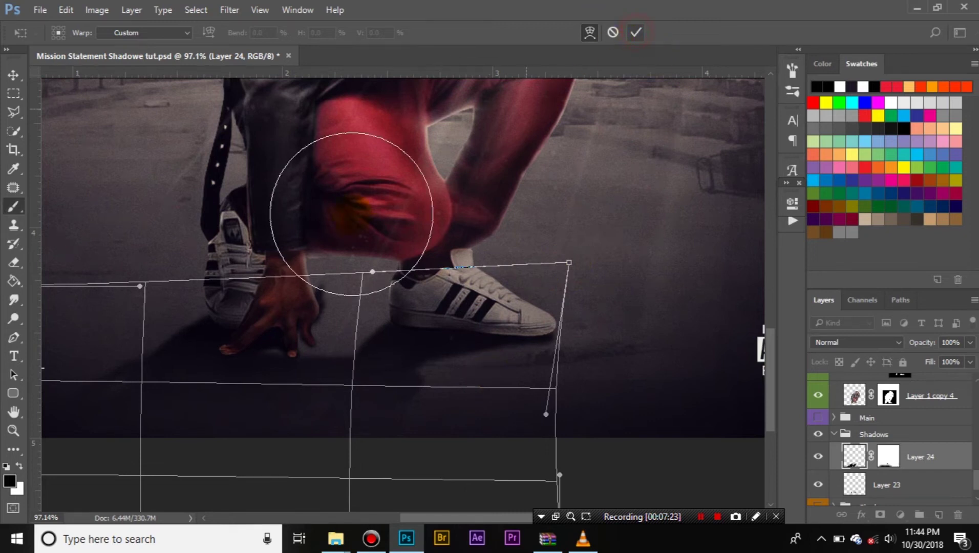
{"action": "left_click", "coordinate": [462, 274]}
Step: Reduce the brush to 60 px and paint out the stray shadow beside the hand on Layer 24's mask
{"action": "left_click", "coordinate": [886, 458]}
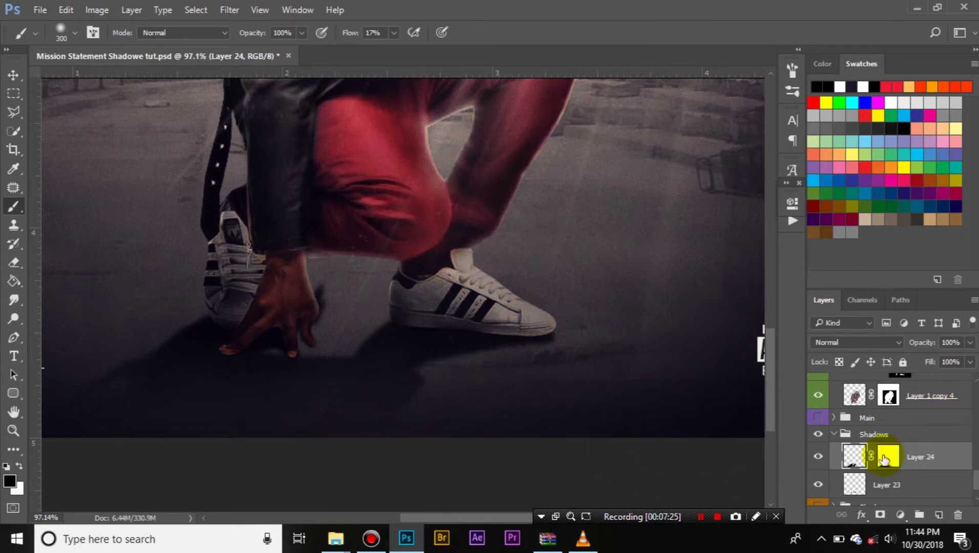
{"action": "key", "text": "bracketleft"}
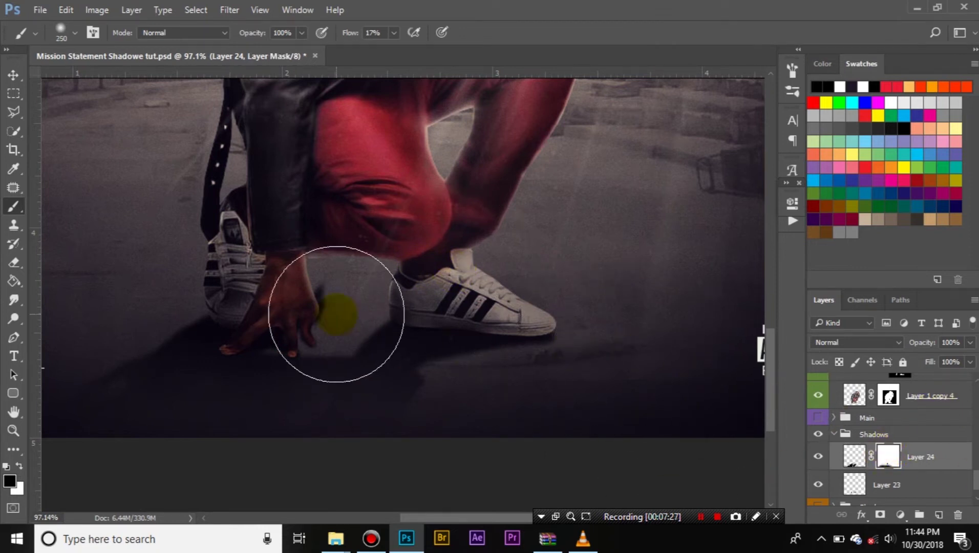
{"action": "key", "text": "bracketleft"}
{"action": "key", "text": "bracketleft"}
{"action": "key", "text": "bracketleft"}
{"action": "key", "text": "bracketleft"}
{"action": "key", "text": "bracketleft"}
{"action": "key", "text": "bracketleft"}
{"action": "key", "text": "bracketleft"}
{"action": "key", "text": "bracketleft"}
{"action": "key", "text": "bracketleft"}
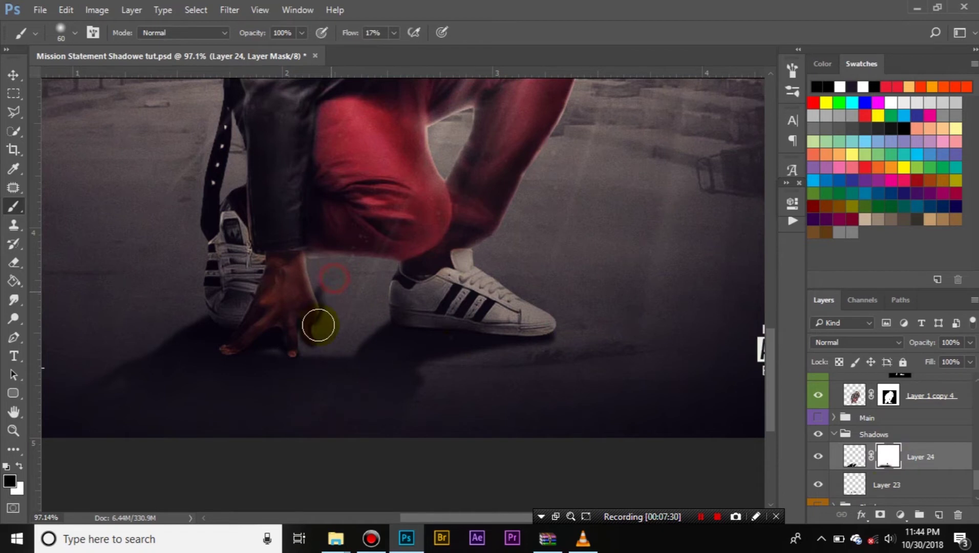
{"action": "mouse_move", "coordinate": [326, 284]}
{"action": "left_mouse_down"}
{"action": "mouse_move", "coordinate": [328, 249]}
{"action": "mouse_move", "coordinate": [337, 262]}
{"action": "mouse_move", "coordinate": [326, 300]}
{"action": "mouse_move", "coordinate": [311, 302]}
{"action": "mouse_move", "coordinate": [332, 259]}
{"action": "mouse_move", "coordinate": [307, 282]}
{"action": "mouse_move", "coordinate": [301, 276]}
{"action": "mouse_move", "coordinate": [360, 213]}
{"action": "mouse_move", "coordinate": [318, 321]}
{"action": "mouse_move", "coordinate": [332, 282]}
{"action": "left_mouse_up"}
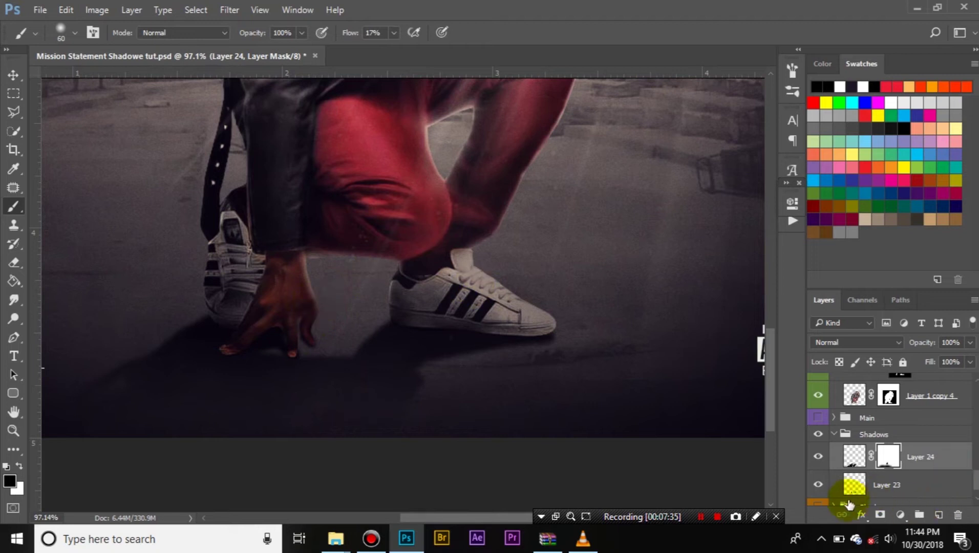
Step: Hide Layer 24 and apply a 3.2-pixel Gaussian Blur to the contact shadows on Layer 23
{"action": "left_click", "coordinate": [818, 460]}
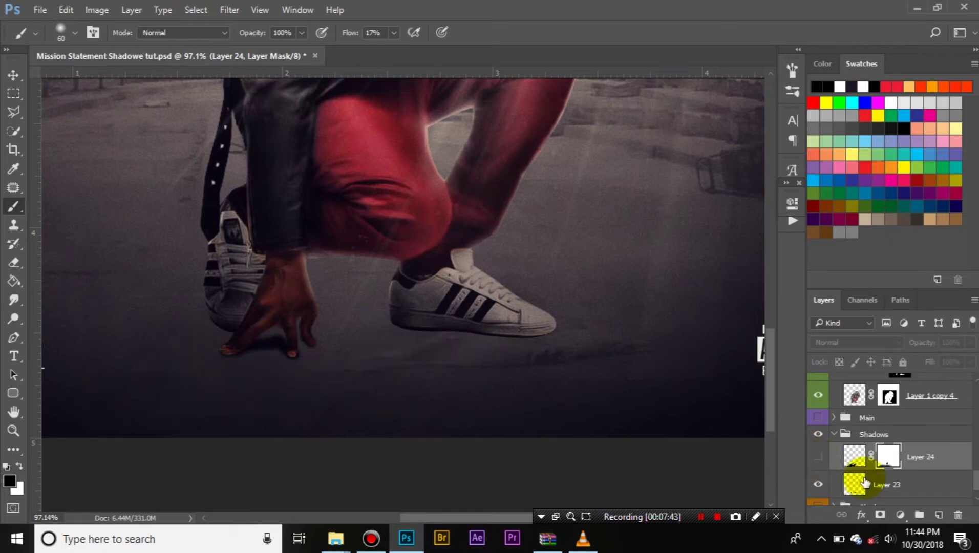
{"action": "left_click", "coordinate": [913, 488]}
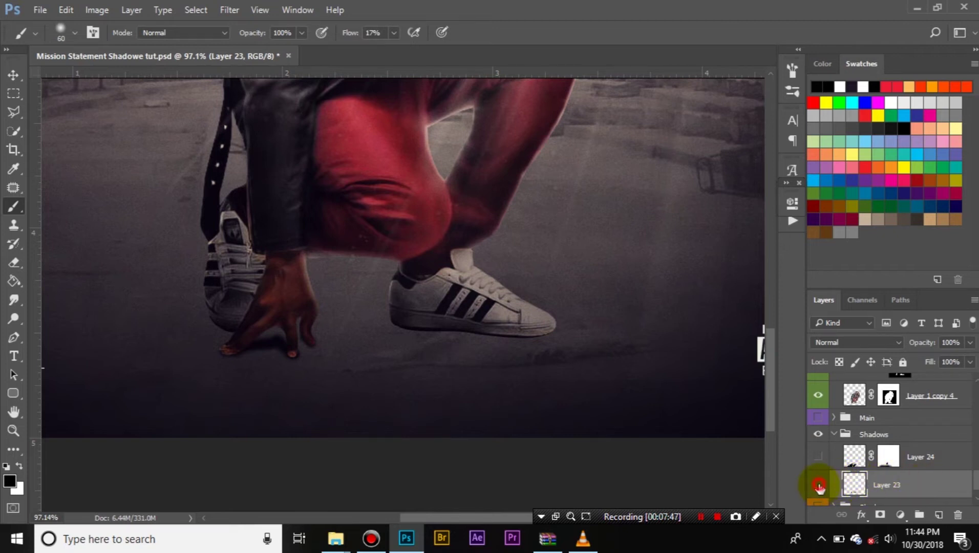
{"action": "left_click", "coordinate": [818, 485]}
{"action": "left_click", "coordinate": [819, 486]}
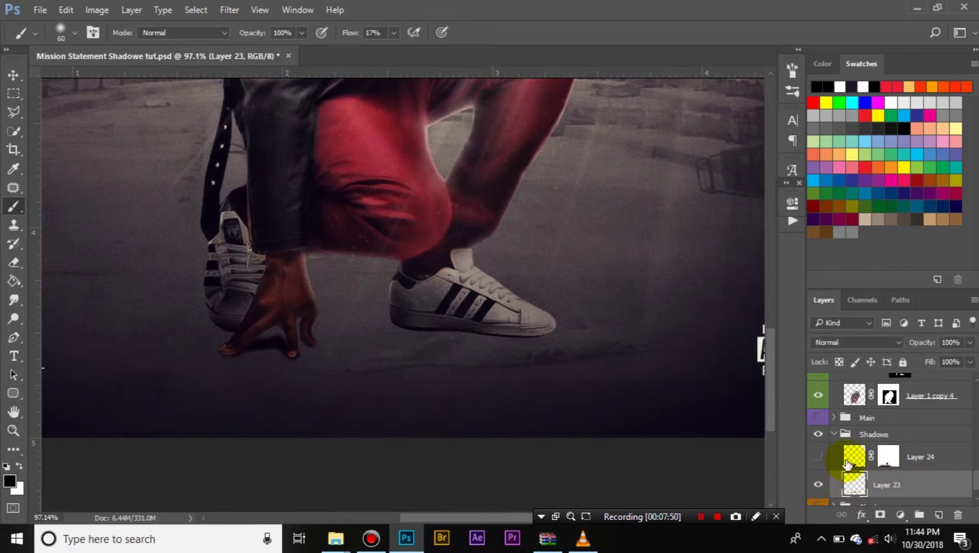
{"action": "left_click", "coordinate": [226, 15]}
{"action": "mouse_move", "coordinate": [295, 165]}
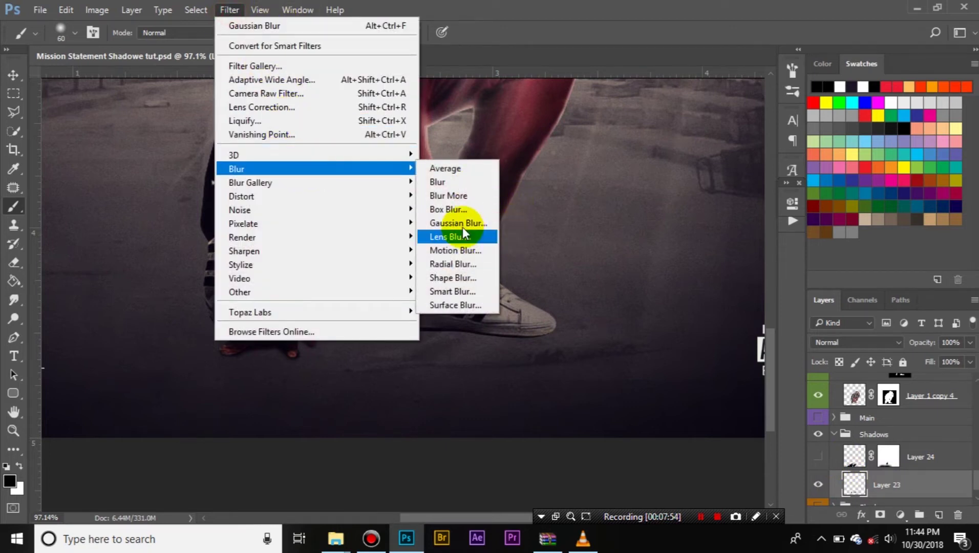
{"action": "left_click", "coordinate": [458, 223]}
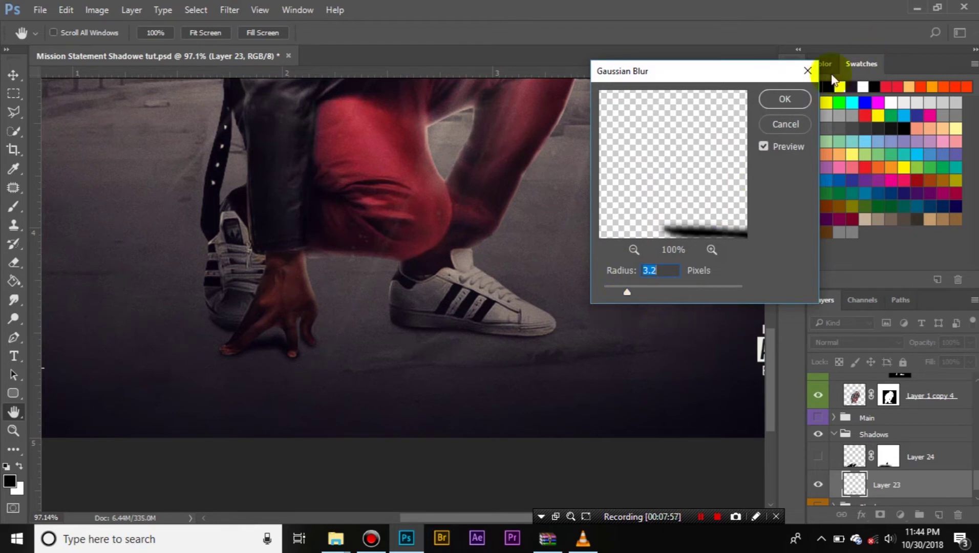
{"action": "left_click", "coordinate": [783, 99]}
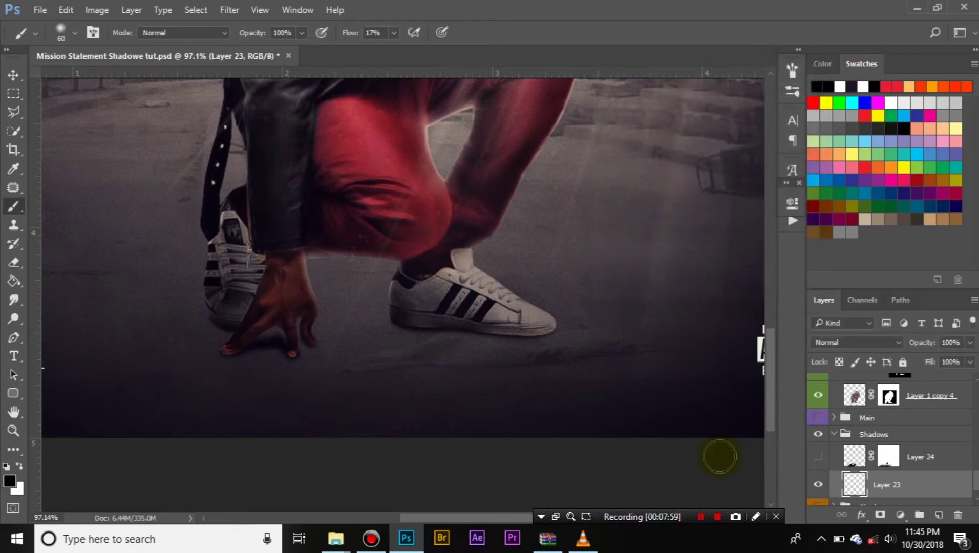
Step: Compare the artwork with Layer 23's contact shadows off and on, and make Layer 24 visible again to review the combined shadows
{"action": "left_click", "coordinate": [818, 489]}
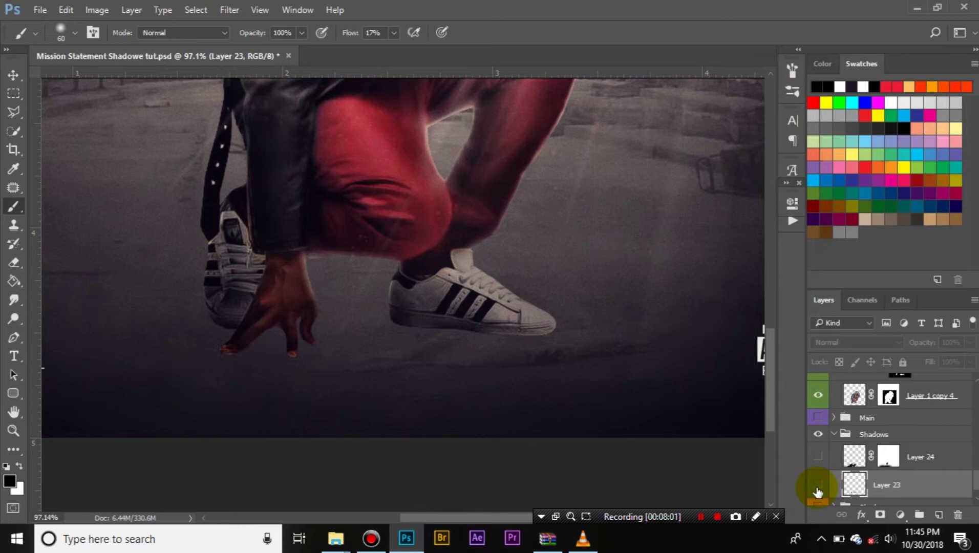
{"action": "left_click", "coordinate": [818, 487]}
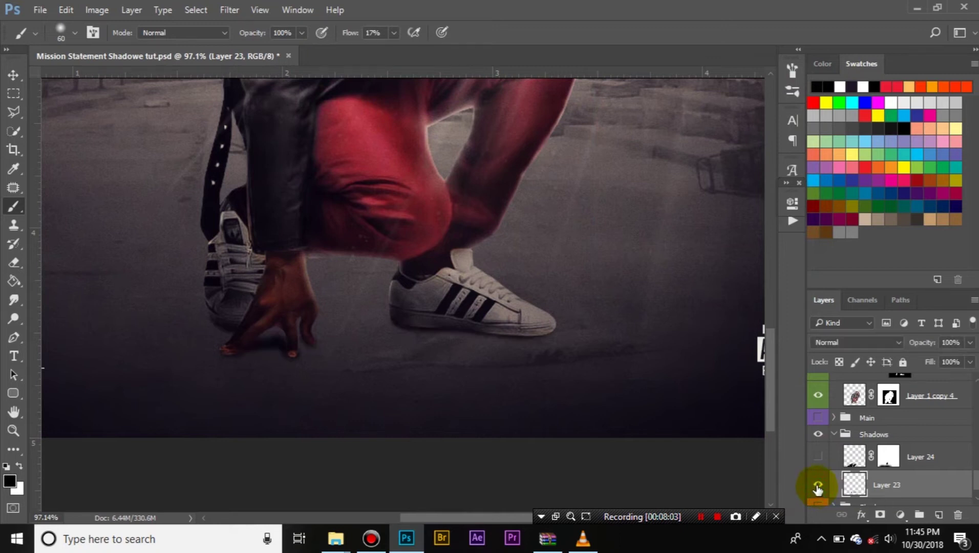
{"action": "left_click", "coordinate": [816, 455]}
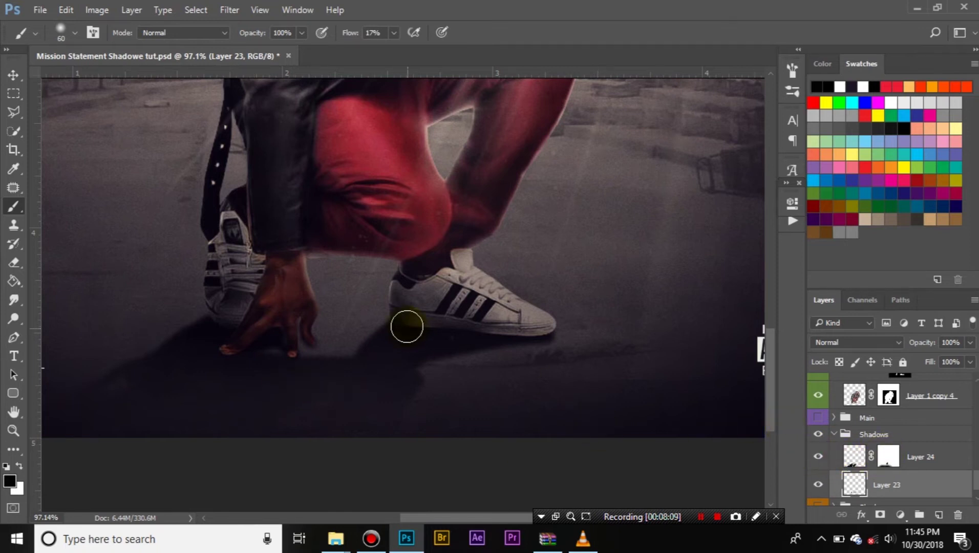
{"action": "scroll", "coordinate": [405, 349], "scroll_direction": "down", "scroll_amount": 5}
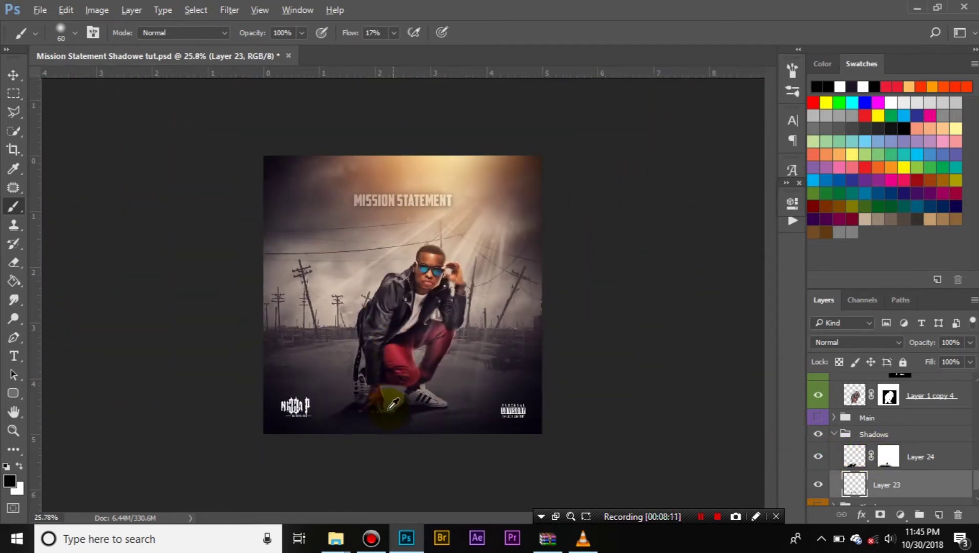
{"action": "scroll", "coordinate": [404, 412], "scroll_direction": "up", "scroll_amount": 2}
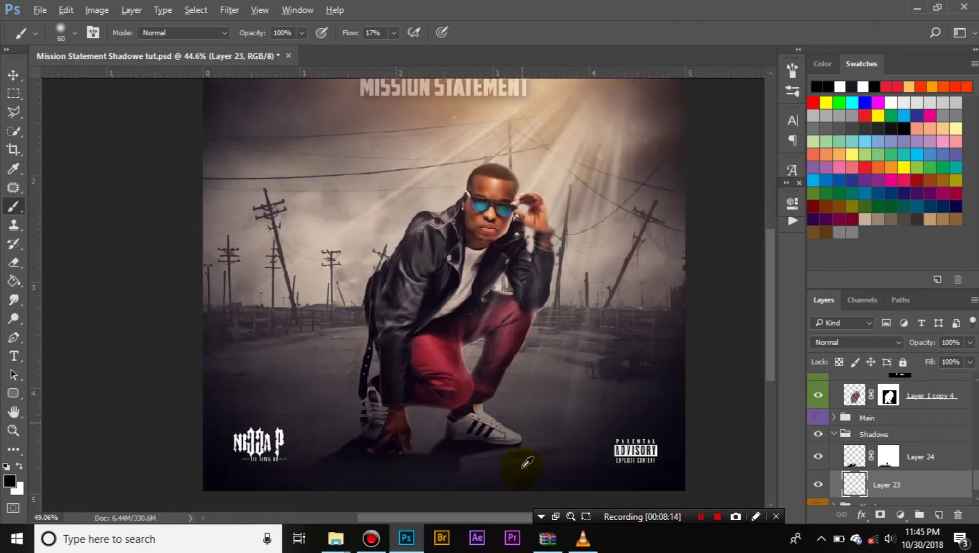
{"action": "scroll", "coordinate": [528, 463], "scroll_direction": "up", "scroll_amount": 2}
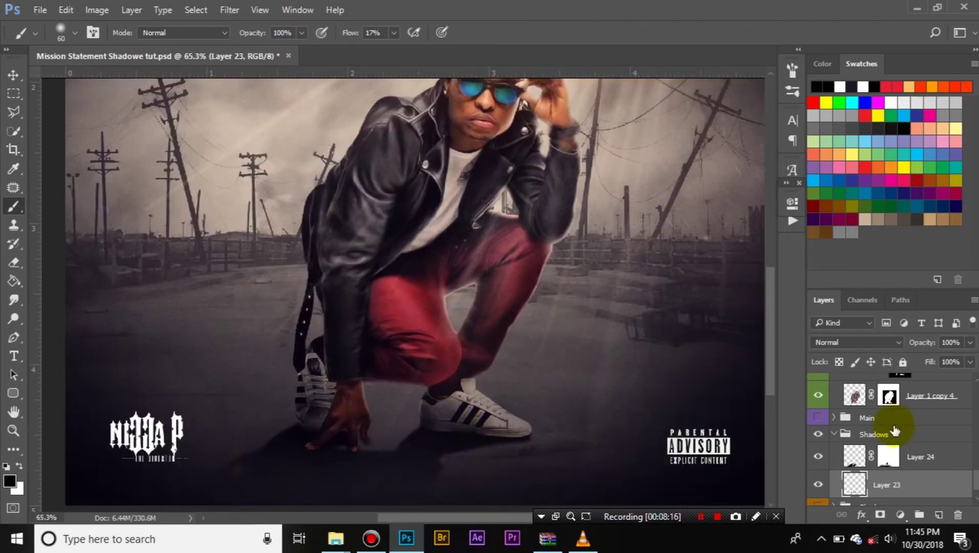
Step: Set Layer 24's blend mode to Soft Light and duplicate the layer
{"action": "left_click", "coordinate": [922, 455]}
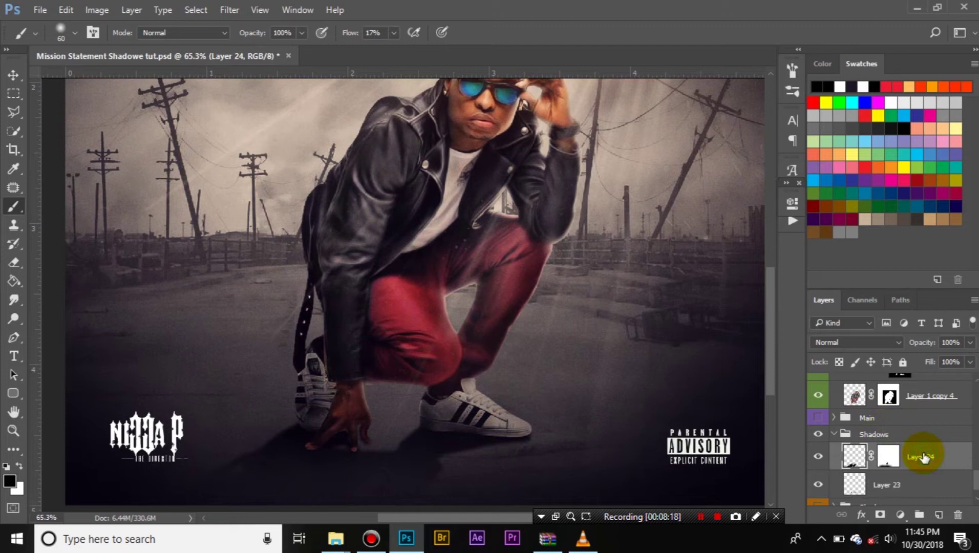
{"action": "left_click", "coordinate": [827, 341]}
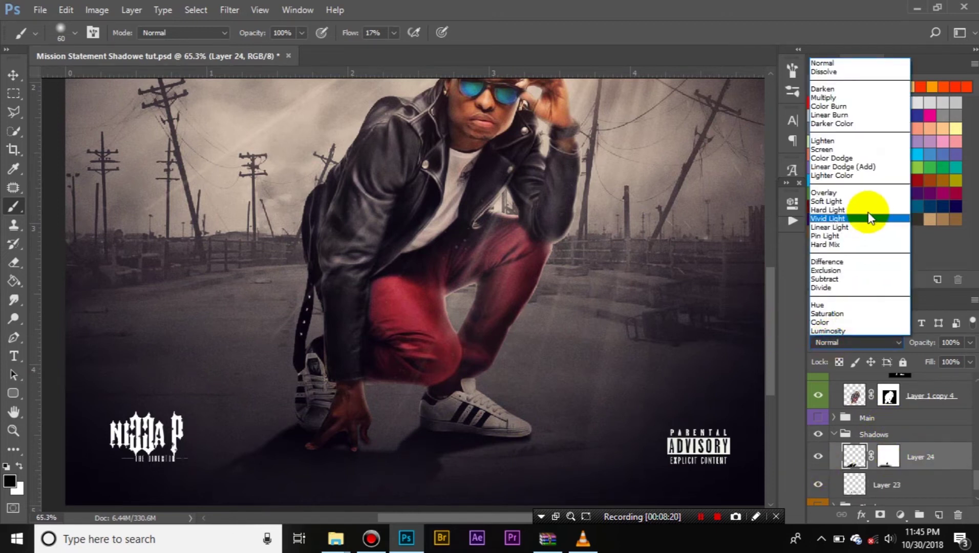
{"action": "left_click", "coordinate": [826, 201]}
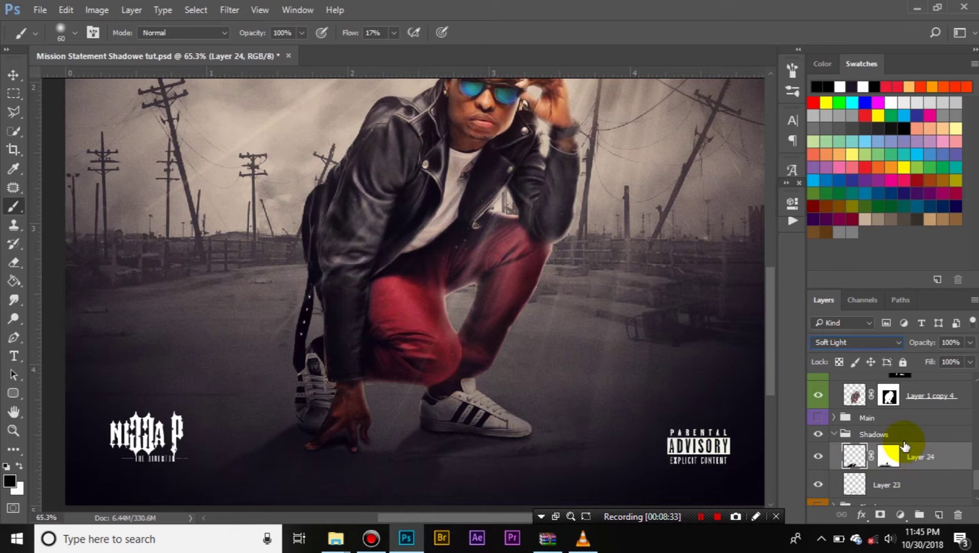
{"action": "key", "text": "ctrl+j"}
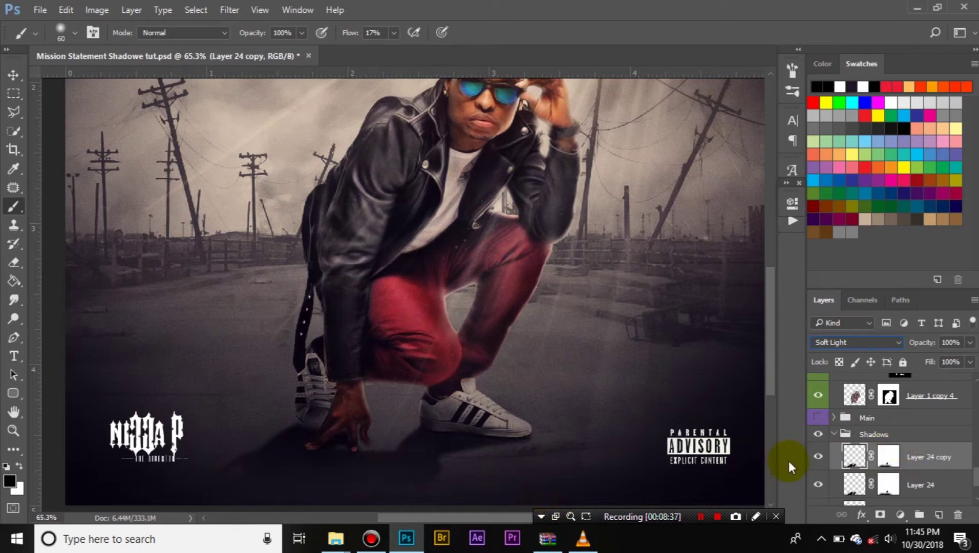
Step: Fade the cast shadow's far end beside the hand on Layer 24 copy's mask with a 400 px brush, and reduce the brush to 175 px
{"action": "left_click", "coordinate": [889, 457]}
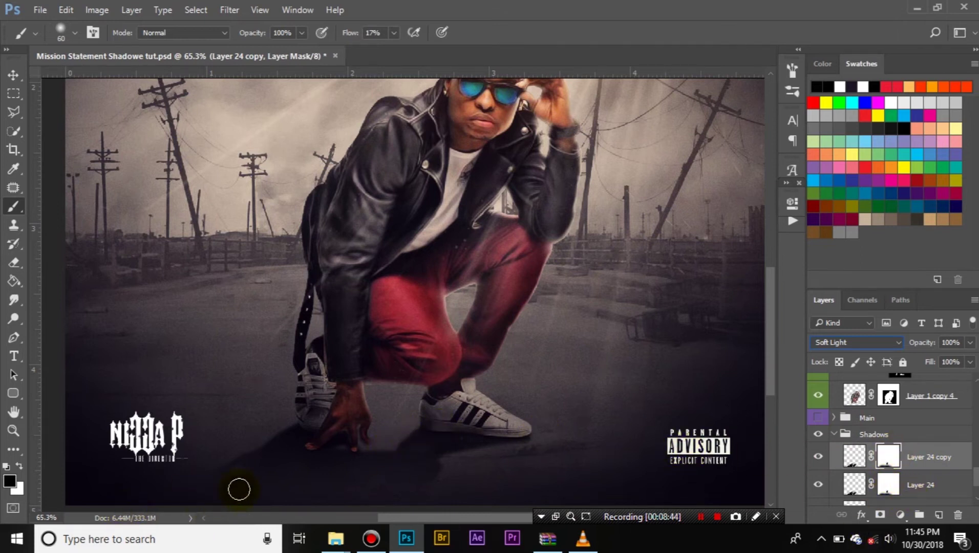
{"action": "key", "text": "bracketright"}
{"action": "key", "text": "bracketright"}
{"action": "key", "text": "bracketright"}
{"action": "key", "text": "bracketright"}
{"action": "key", "text": "bracketright"}
{"action": "key", "text": "bracketright"}
{"action": "key", "text": "bracketright"}
{"action": "key", "text": "bracketright"}
{"action": "key", "text": "bracketright"}
{"action": "key", "text": "bracketright"}
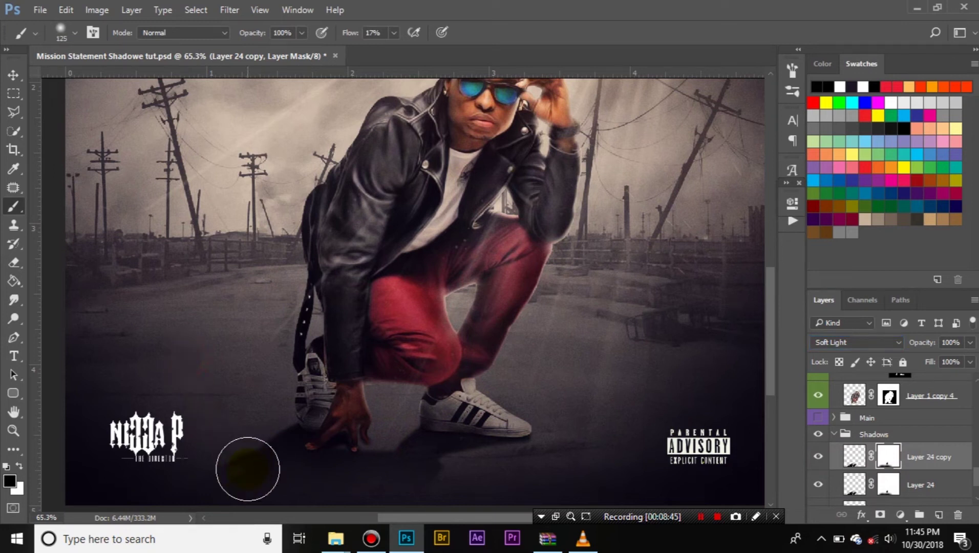
{"action": "left_click", "coordinate": [235, 504]}
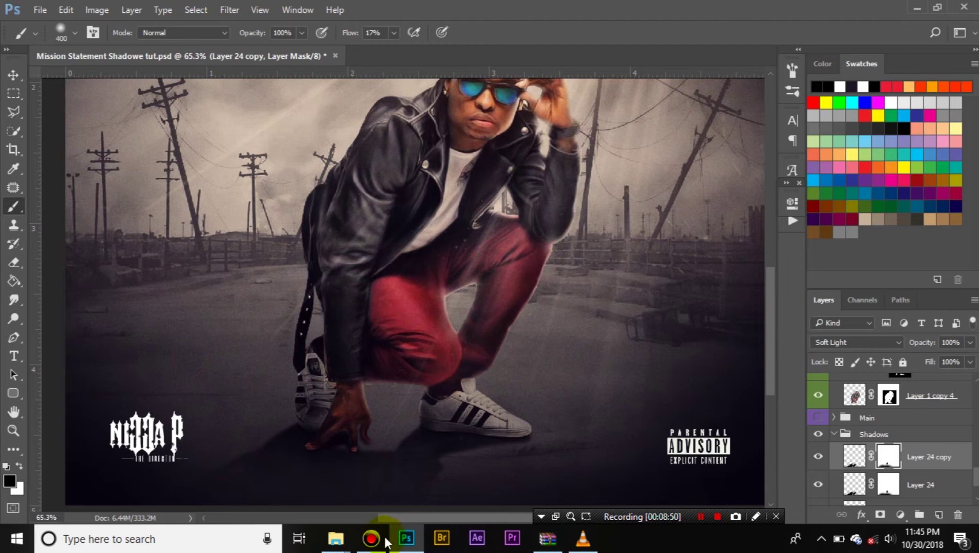
{"action": "left_click", "coordinate": [247, 494]}
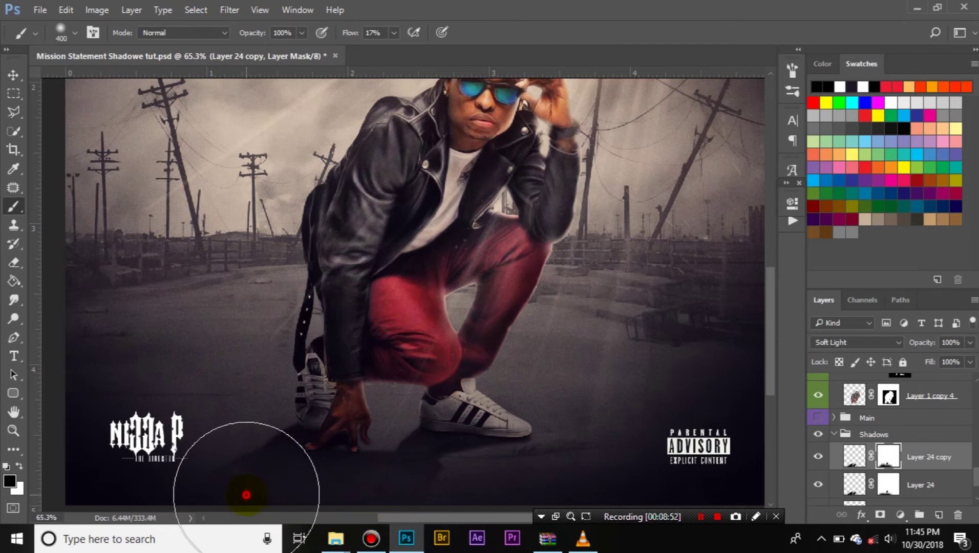
{"action": "left_click", "coordinate": [235, 492]}
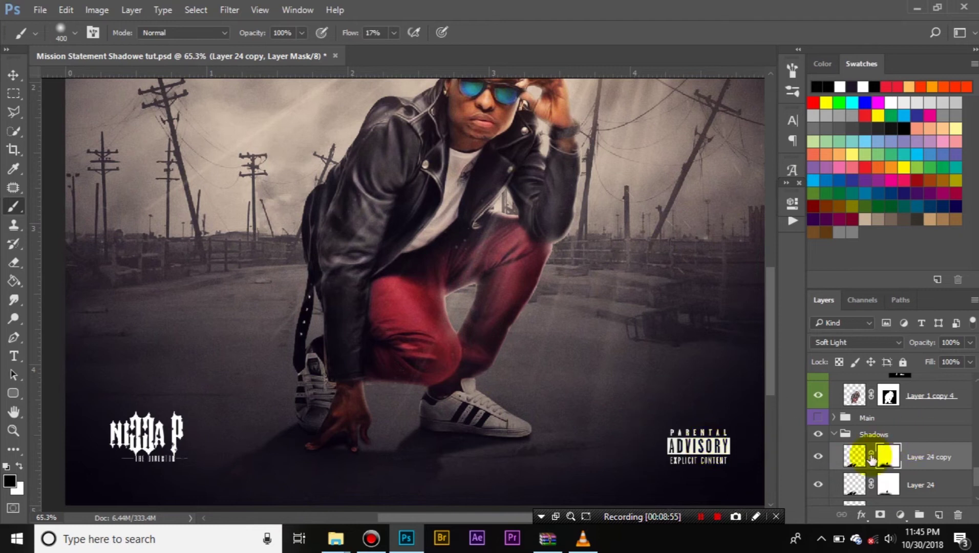
{"action": "key", "text": "bracketleft"}
{"action": "key", "text": "bracketleft"}
{"action": "key", "text": "bracketleft"}
{"action": "key", "text": "bracketleft"}
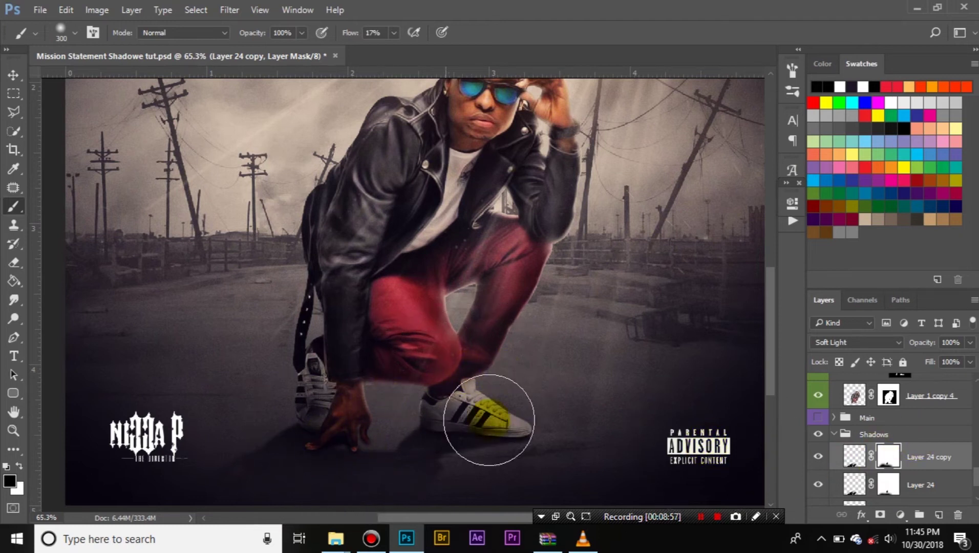
Step: Compare the artwork with Layer 24 copy off and on, and review the shadows across the whole cover
{"action": "left_click", "coordinate": [819, 458]}
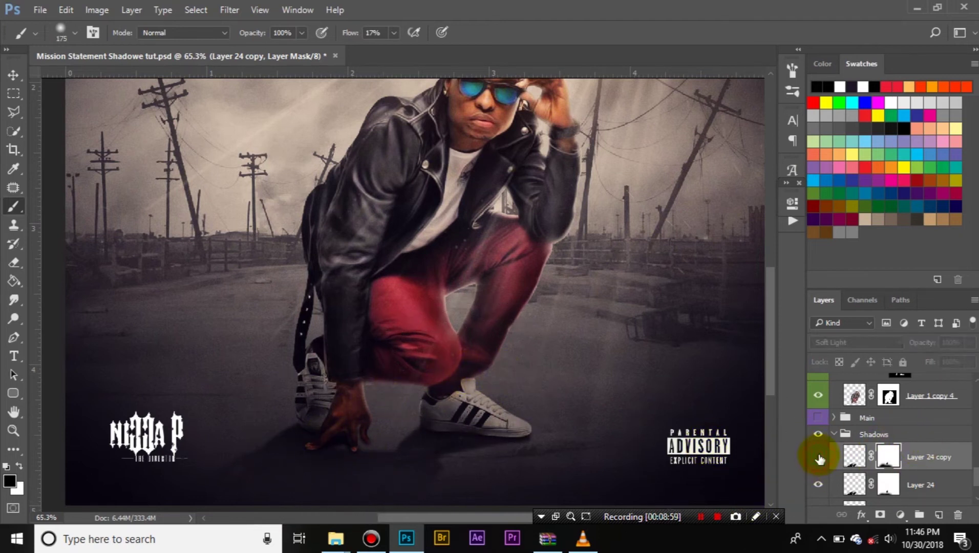
{"action": "left_click", "coordinate": [819, 457]}
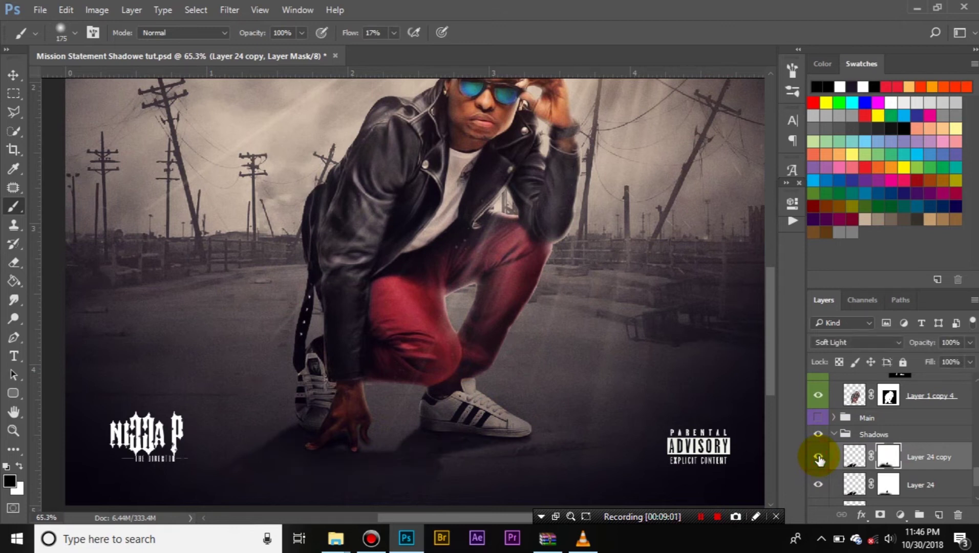
{"action": "left_click", "coordinate": [819, 458]}
{"action": "left_click", "coordinate": [819, 459]}
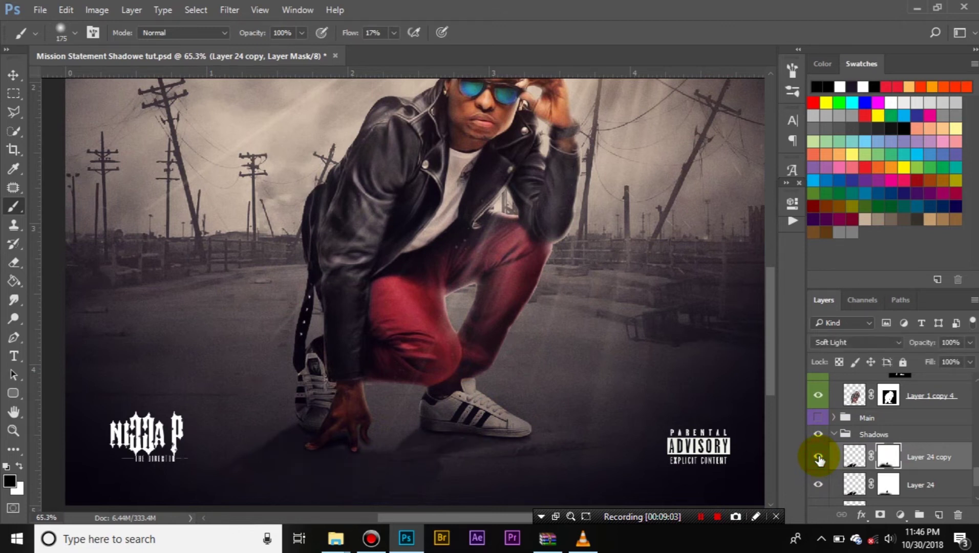
{"action": "left_click", "coordinate": [818, 458]}
{"action": "left_click", "coordinate": [818, 458]}
{"action": "scroll", "coordinate": [469, 407], "scroll_direction": "down", "scroll_amount": 5}
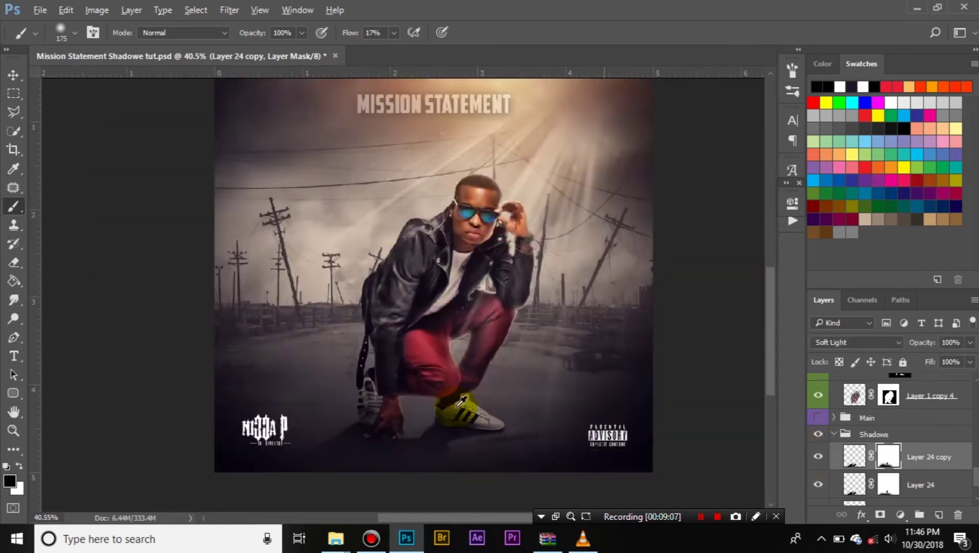
{"action": "scroll", "coordinate": [365, 409], "scroll_direction": "down", "scroll_amount": 1}
{"action": "scroll", "coordinate": [466, 409], "scroll_direction": "up", "scroll_amount": 6}
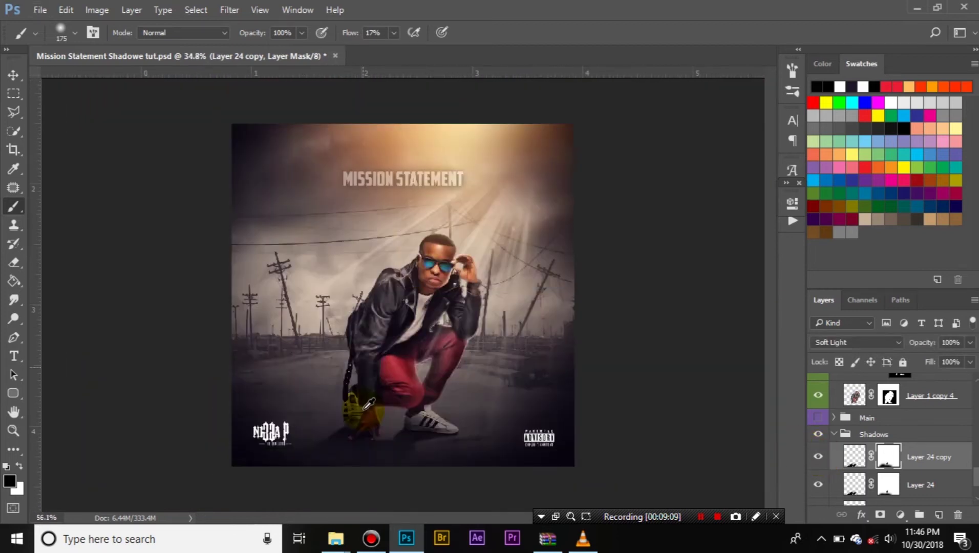
{"action": "scroll", "coordinate": [466, 350], "scroll_direction": "down", "scroll_amount": 2}
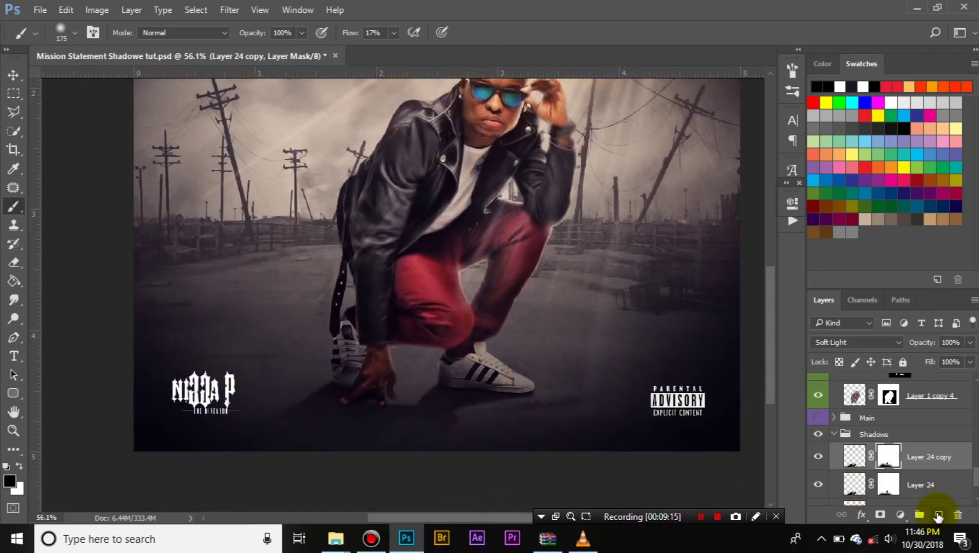
Step: Add a new layer above Layer 24 copy and hide Layer 24 copy, Layer 24 and Layer 23
{"action": "left_click", "coordinate": [939, 516]}
{"action": "key", "text": "p"}
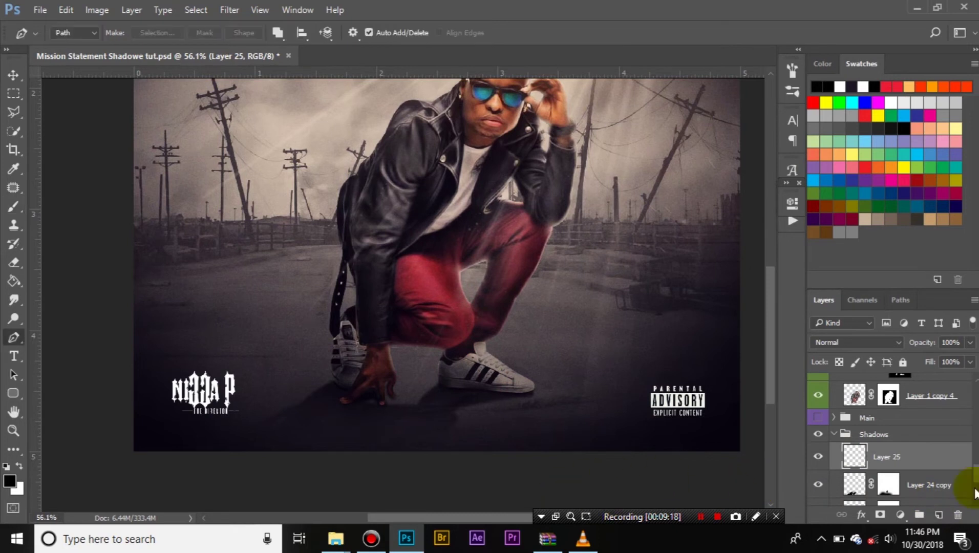
{"action": "scroll", "coordinate": [820, 474], "scroll_direction": "down", "scroll_amount": 2}
{"action": "left_click", "coordinate": [818, 435]}
{"action": "left_click_drag", "start_coordinate": [818, 467], "coordinate": [818, 492]}
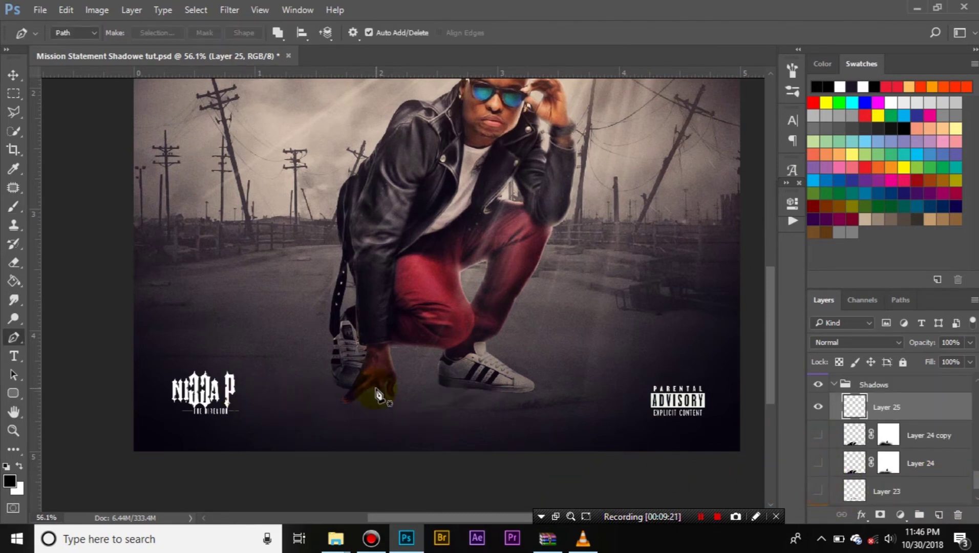
Step: Draw a closed pen path on the ground from the rear shoe, behind the hand, to just below the front shoe's sole and toe
{"action": "scroll", "coordinate": [426, 393], "scroll_direction": "up", "scroll_amount": 4}
{"action": "left_click", "coordinate": [607, 388]}
{"action": "left_click", "coordinate": [457, 373]}
{"action": "left_click", "coordinate": [408, 365]}
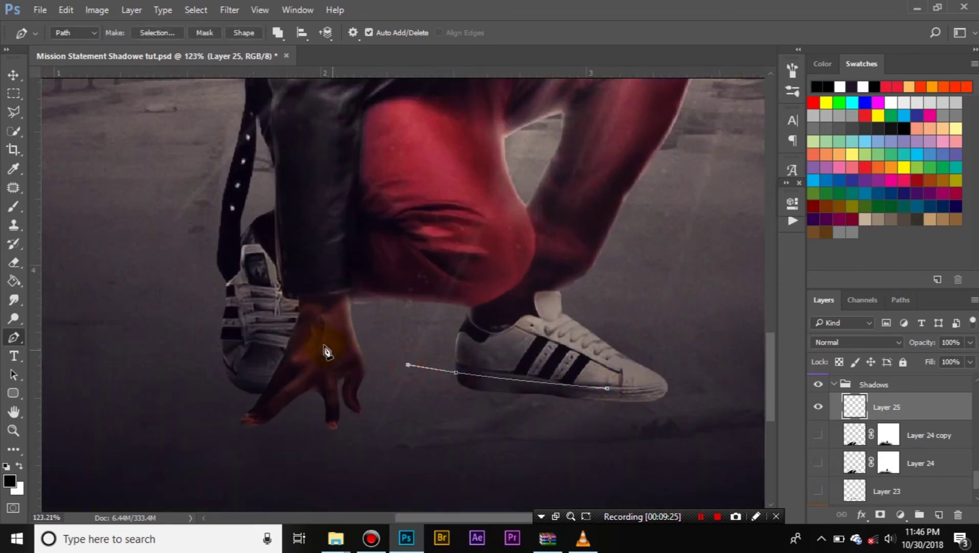
{"action": "left_click_drag", "start_coordinate": [297, 337], "coordinate": [257, 351]}
{"action": "left_click_drag", "start_coordinate": [240, 390], "coordinate": [261, 397]}
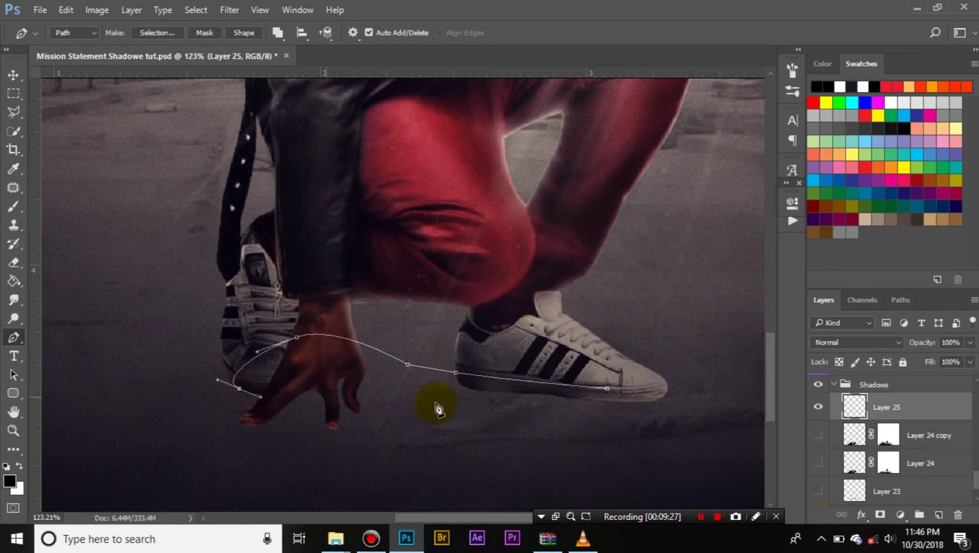
{"action": "left_click_drag", "start_coordinate": [444, 416], "coordinate": [531, 421]}
{"action": "left_click_drag", "start_coordinate": [599, 426], "coordinate": [616, 419]}
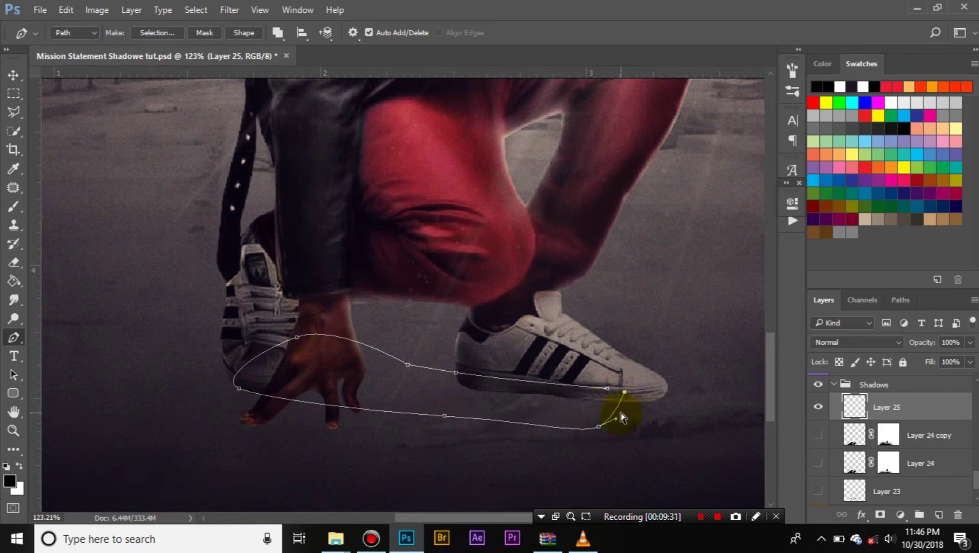
{"action": "left_click_drag", "start_coordinate": [651, 413], "coordinate": [660, 399]}
{"action": "left_click_drag", "start_coordinate": [616, 423], "coordinate": [619, 428]}
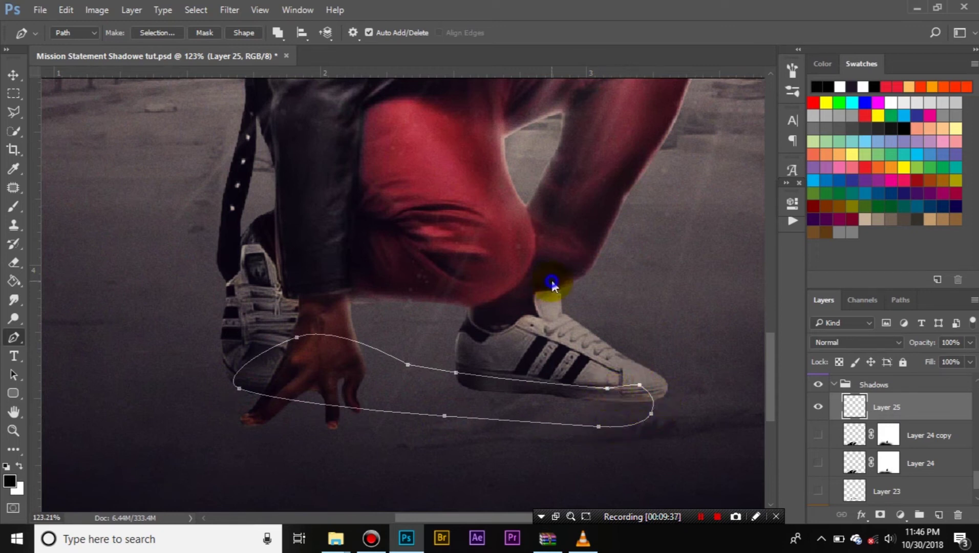
Step: Fill the path with black at 100% opacity on Layer 25 and delete the path
{"action": "right_click", "coordinate": [544, 302]}
{"action": "left_click", "coordinate": [588, 291]}
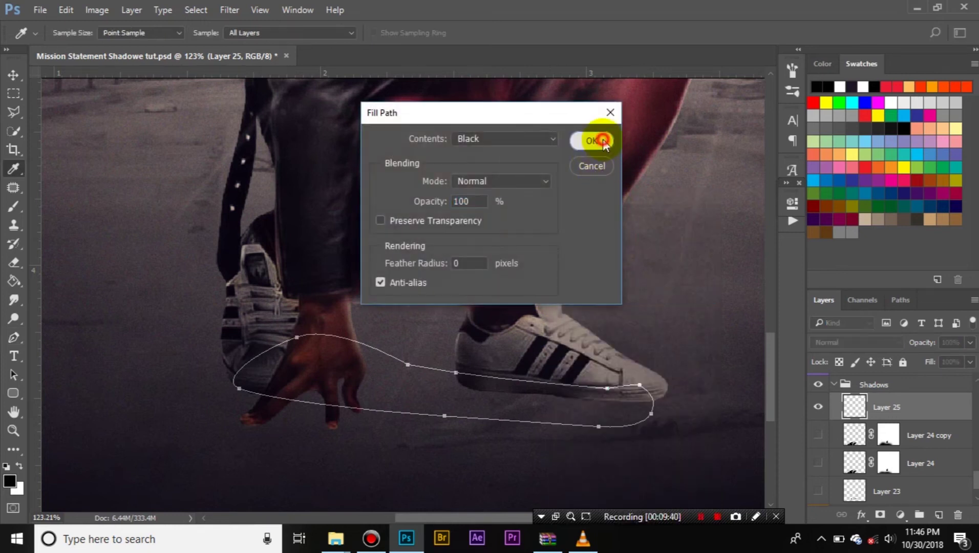
{"action": "left_click", "coordinate": [591, 140]}
{"action": "right_click", "coordinate": [528, 153]}
{"action": "left_click", "coordinate": [589, 179]}
Step: Apply an 8.6-pixel Gaussian Blur to the black shadow shape on Layer 25
{"action": "left_click", "coordinate": [227, 10]}
{"action": "mouse_move", "coordinate": [266, 170]}
{"action": "left_click", "coordinate": [450, 223]}
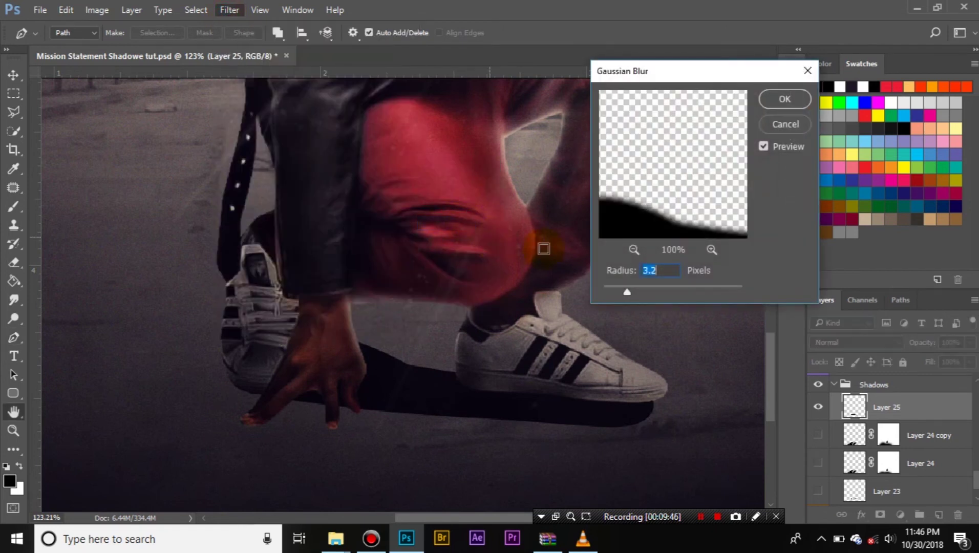
{"action": "left_click", "coordinate": [636, 292]}
{"action": "left_click_drag", "start_coordinate": [643, 293], "coordinate": [654, 288]}
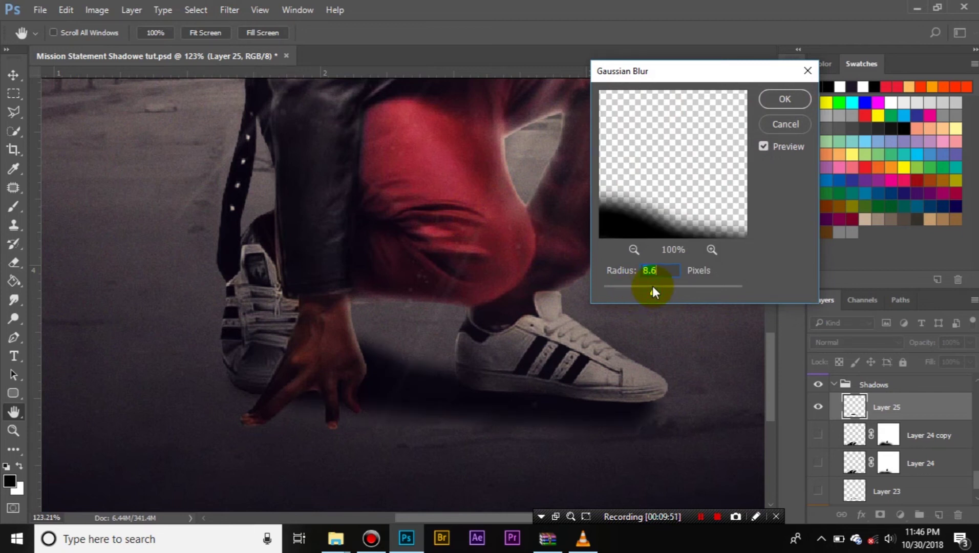
{"action": "left_click", "coordinate": [782, 99]}
Step: Add a mask to Layer 25 and paint with black to soften the shadow between the hand and front shoe and below the fingers
{"action": "key", "text": "p"}
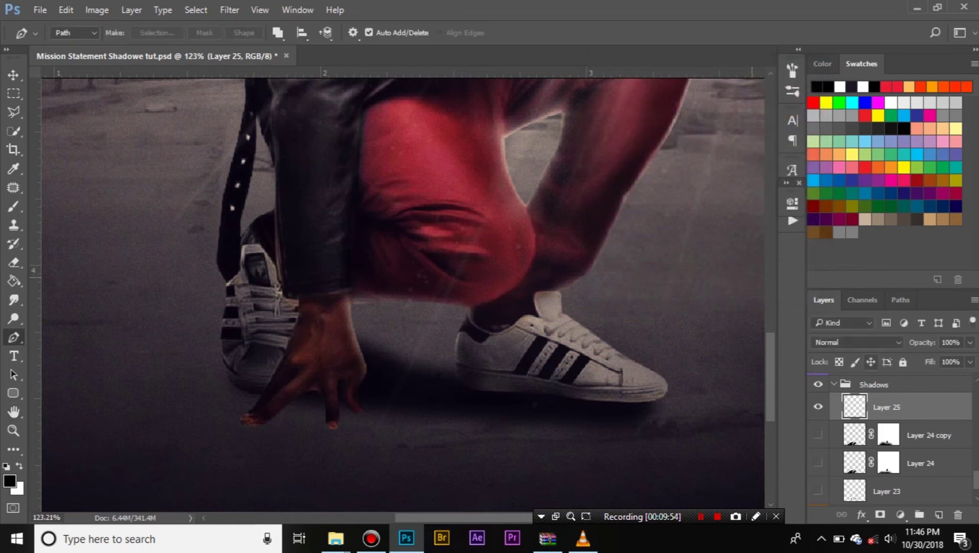
{"action": "left_click", "coordinate": [881, 514]}
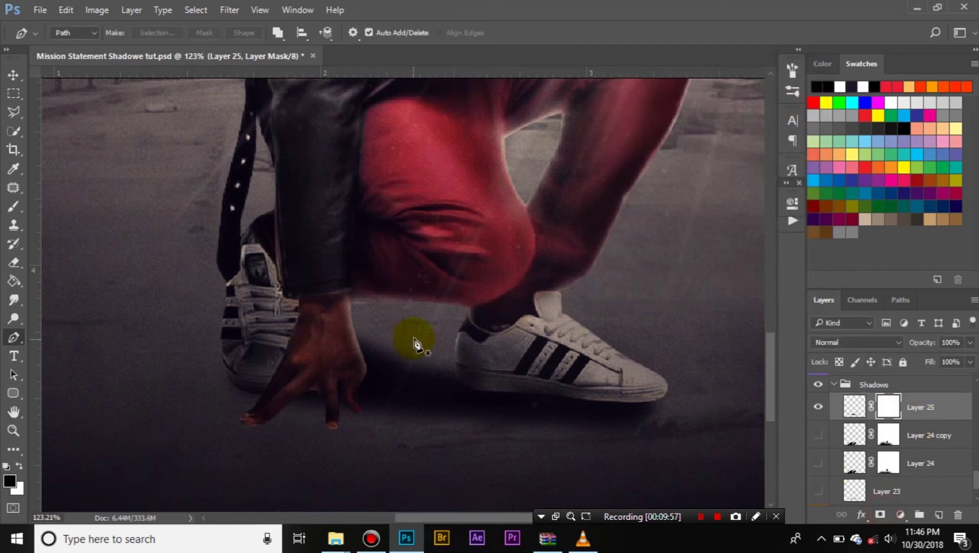
{"action": "key", "text": "b"}
{"action": "mouse_move", "coordinate": [400, 317]}
{"action": "left_mouse_down"}
{"action": "mouse_move", "coordinate": [363, 313]}
{"action": "mouse_move", "coordinate": [435, 300]}
{"action": "mouse_move", "coordinate": [384, 294]}
{"action": "mouse_move", "coordinate": [498, 292]}
{"action": "mouse_move", "coordinate": [416, 311]}
{"action": "left_mouse_up"}
{"action": "mouse_move", "coordinate": [342, 459]}
{"action": "left_mouse_down"}
{"action": "mouse_move", "coordinate": [314, 451]}
{"action": "mouse_move", "coordinate": [410, 465]}
{"action": "mouse_move", "coordinate": [337, 452]}
{"action": "left_mouse_up"}
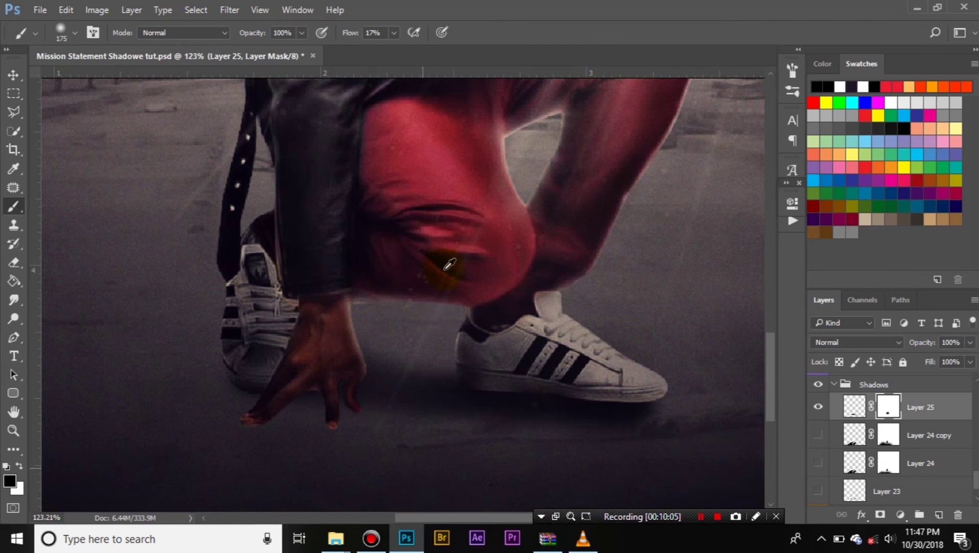
Step: Compare the full cover with Layer 25 off and on, and fade the shadow below the front shoe's toe on its mask
{"action": "key", "text": "ctrl+0"}
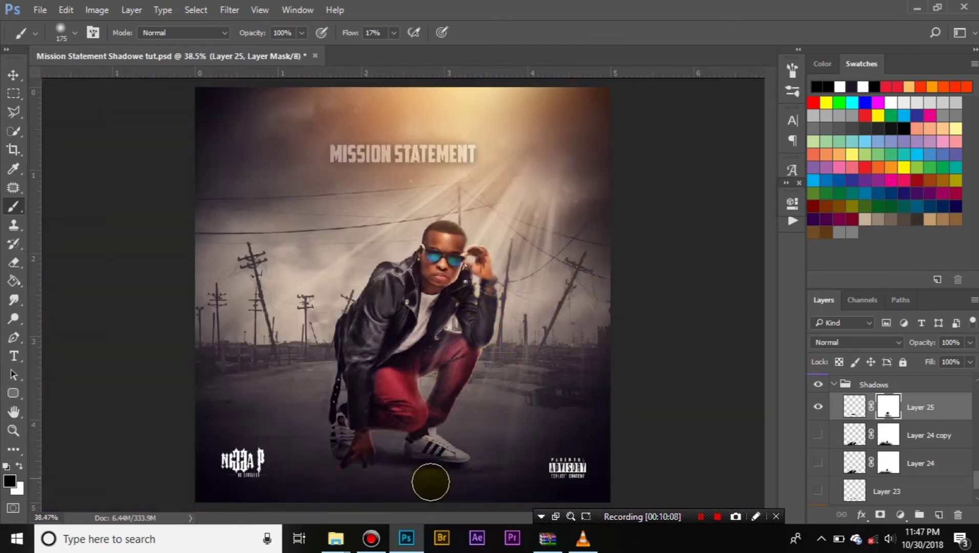
{"action": "left_click", "coordinate": [817, 407]}
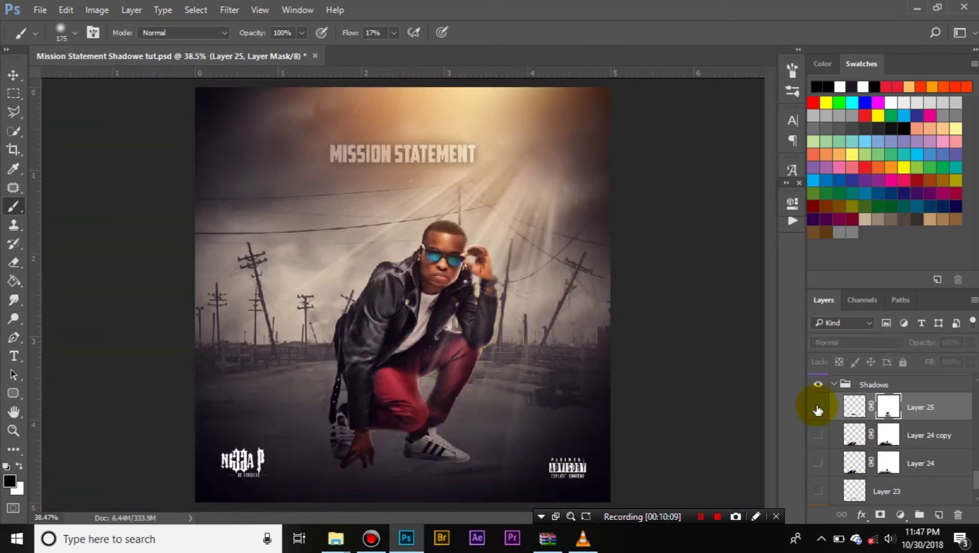
{"action": "left_click", "coordinate": [817, 408]}
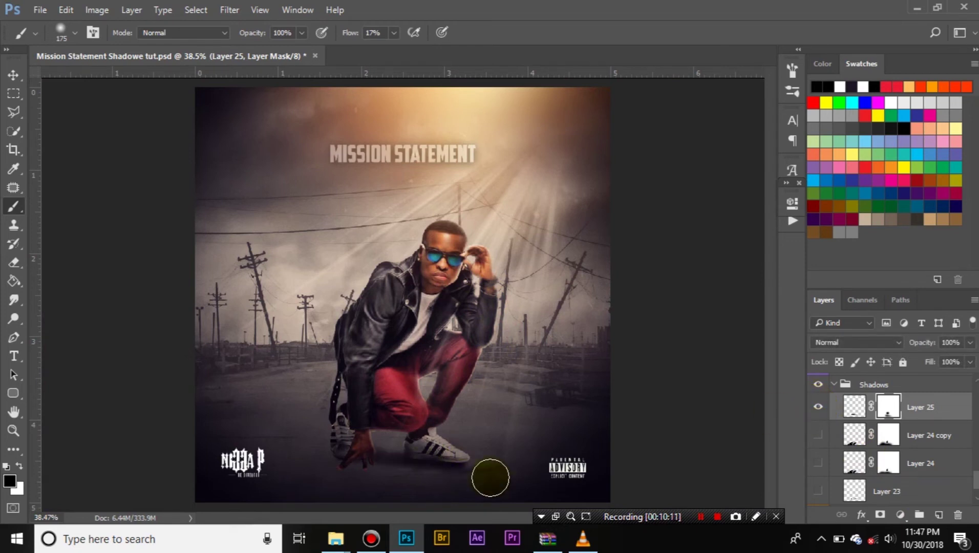
{"action": "left_click_drag", "start_coordinate": [469, 485], "coordinate": [487, 478]}
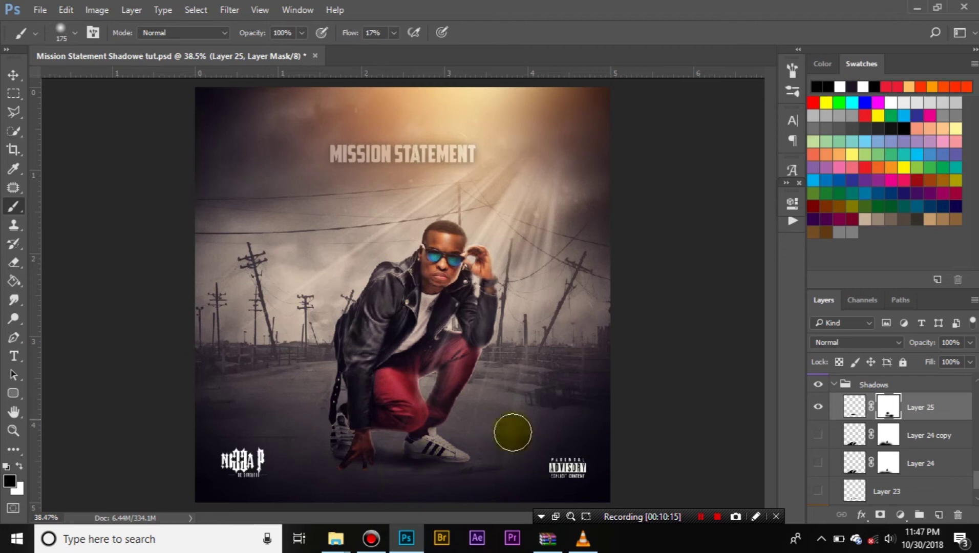
Step: Make Layer 24 copy, Layer 24 and Layer 23 visible again and review all the shadows together on the cover
{"action": "scroll", "coordinate": [335, 449], "scroll_direction": "up", "scroll_amount": 3}
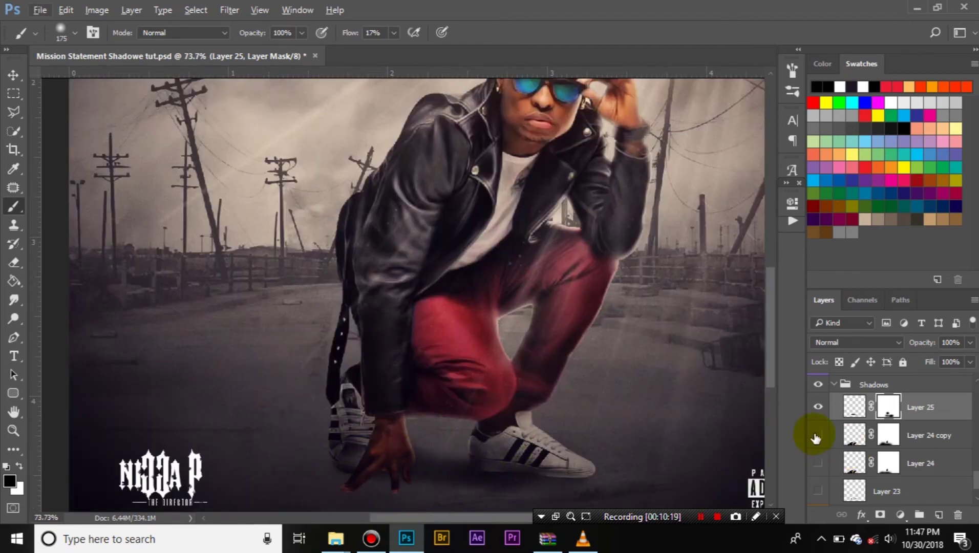
{"action": "left_click", "coordinate": [818, 463]}
{"action": "left_click", "coordinate": [818, 492]}
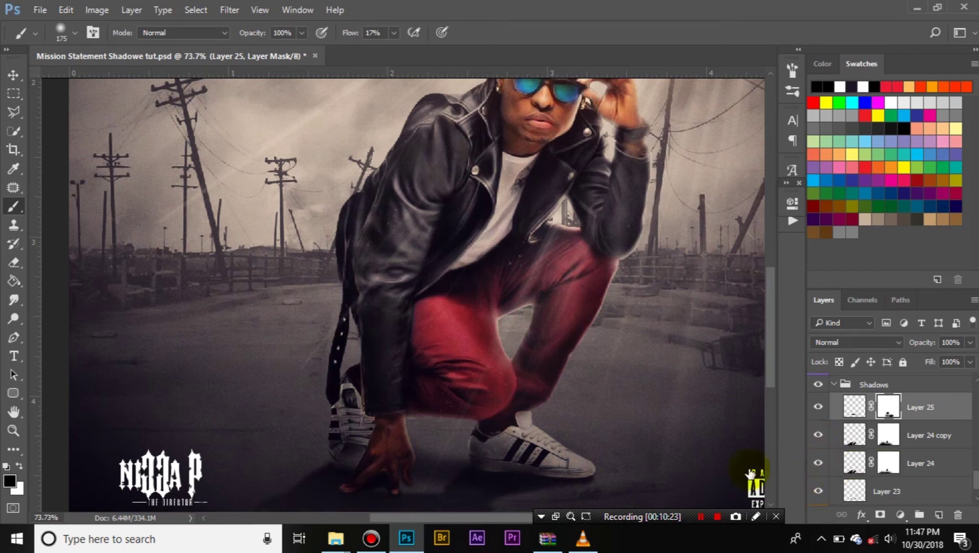
{"action": "scroll", "coordinate": [482, 413], "scroll_direction": "down", "scroll_amount": 3}
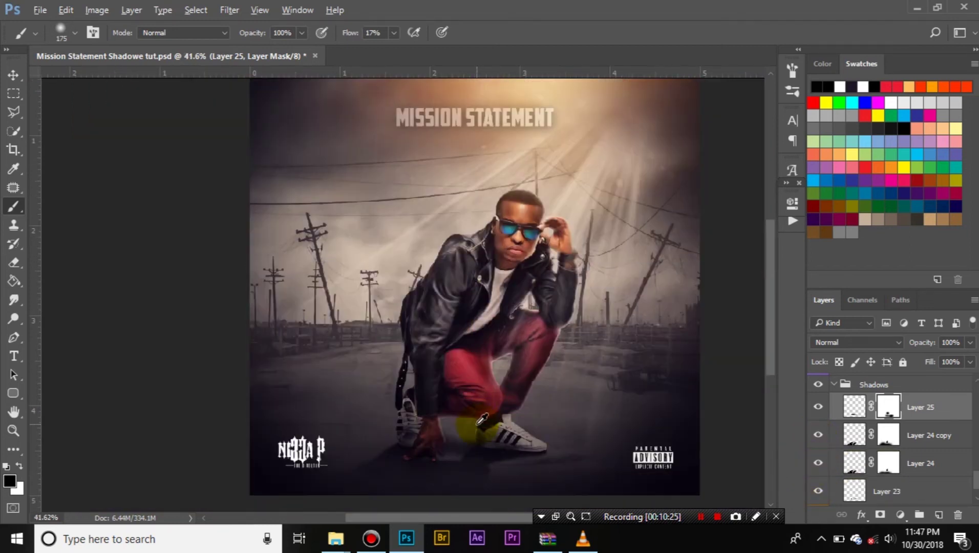
Step: Duplicate the masked Layer 25 shadow within the Shadows group
{"action": "scroll", "coordinate": [482, 419], "scroll_direction": "down", "scroll_amount": 3}
{"action": "scroll", "coordinate": [376, 433], "scroll_direction": "up", "scroll_amount": 5}
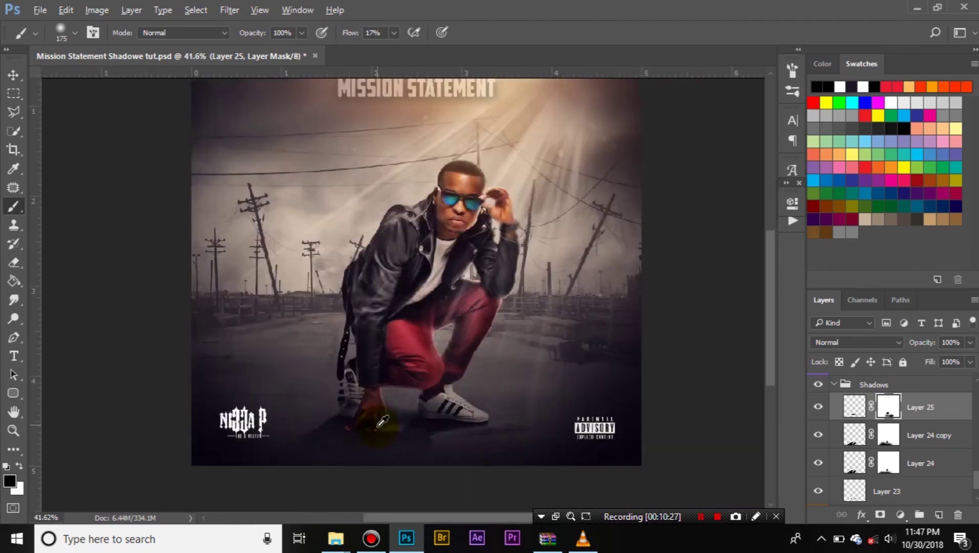
{"action": "left_click", "coordinate": [927, 406]}
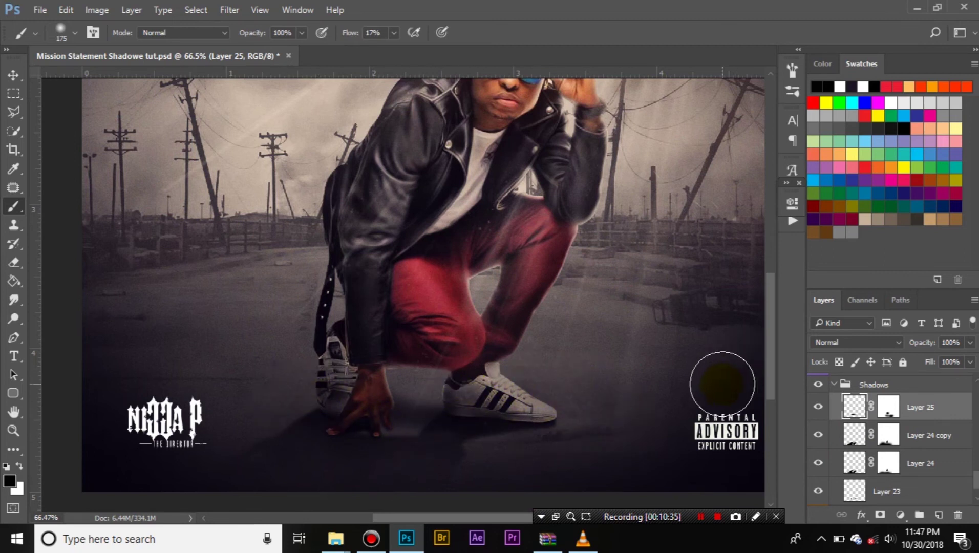
{"action": "key", "text": "j"}
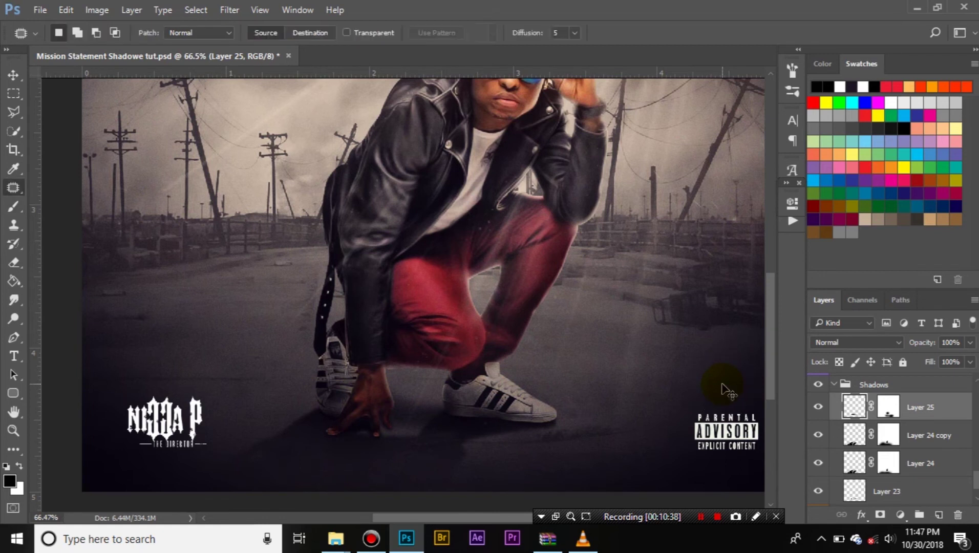
{"action": "key", "text": "ctrl+j"}
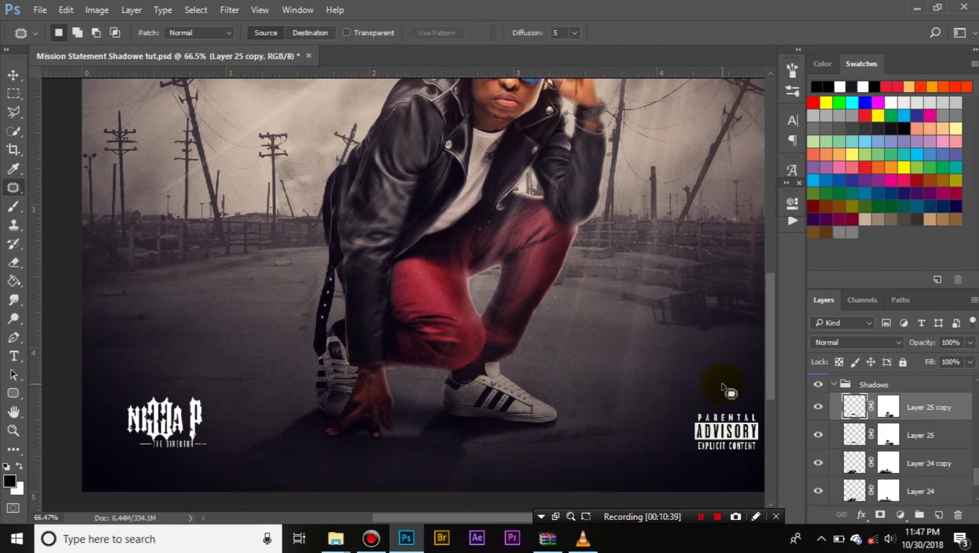
Step: Set the Layer 25 copy's blend mode to Soft Light and its opacity to 55%
{"action": "left_click", "coordinate": [859, 344]}
{"action": "left_click", "coordinate": [826, 204]}
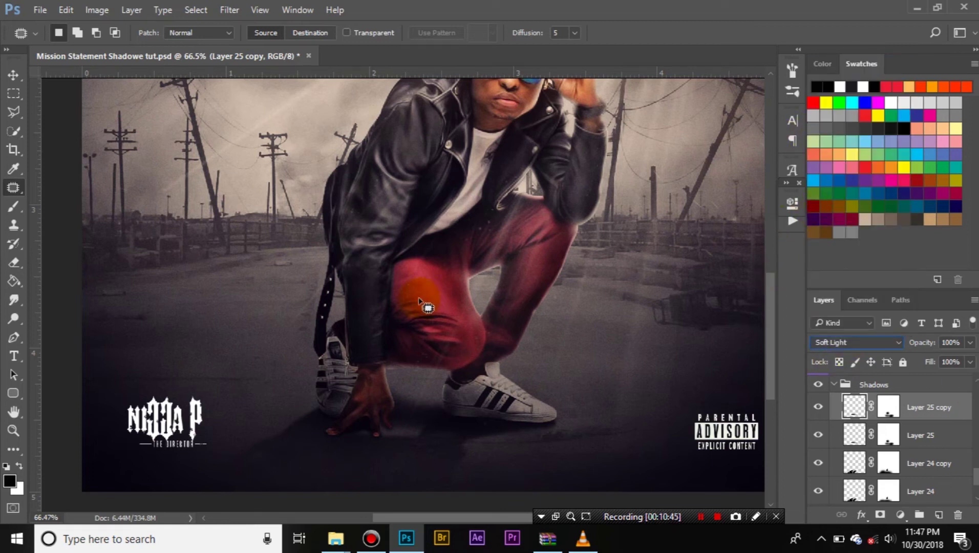
{"action": "left_click", "coordinate": [970, 342]}
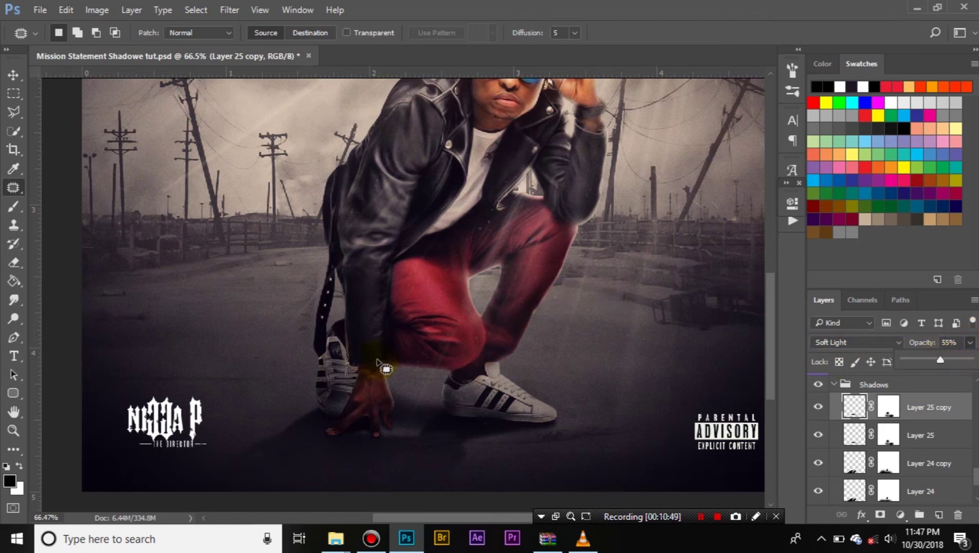
{"action": "left_click", "coordinate": [518, 366]}
{"action": "key", "text": "v"}
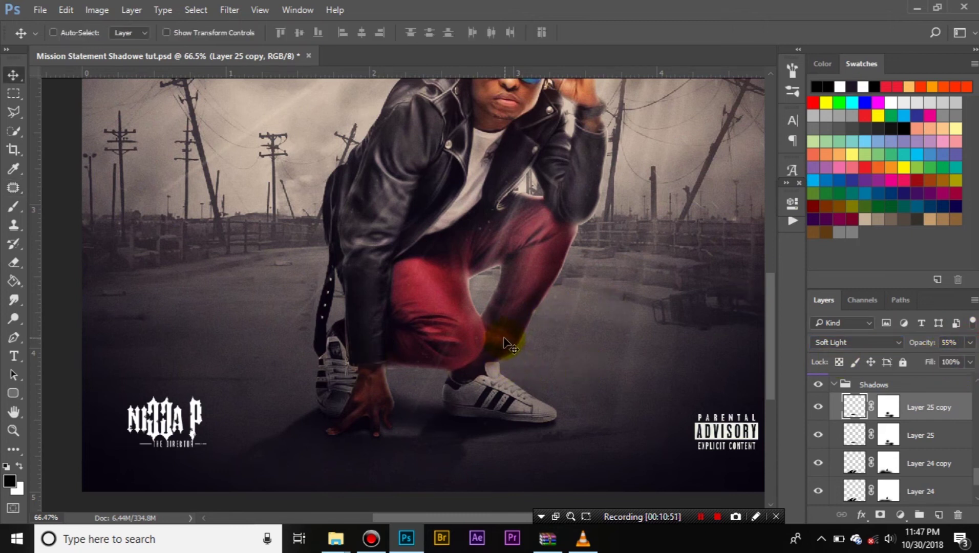
Step: Compare the cover with Layer 25 copy and Layer 25 off and on to judge the shadows below the man
{"action": "scroll", "coordinate": [494, 339], "scroll_direction": "down", "scroll_amount": 6}
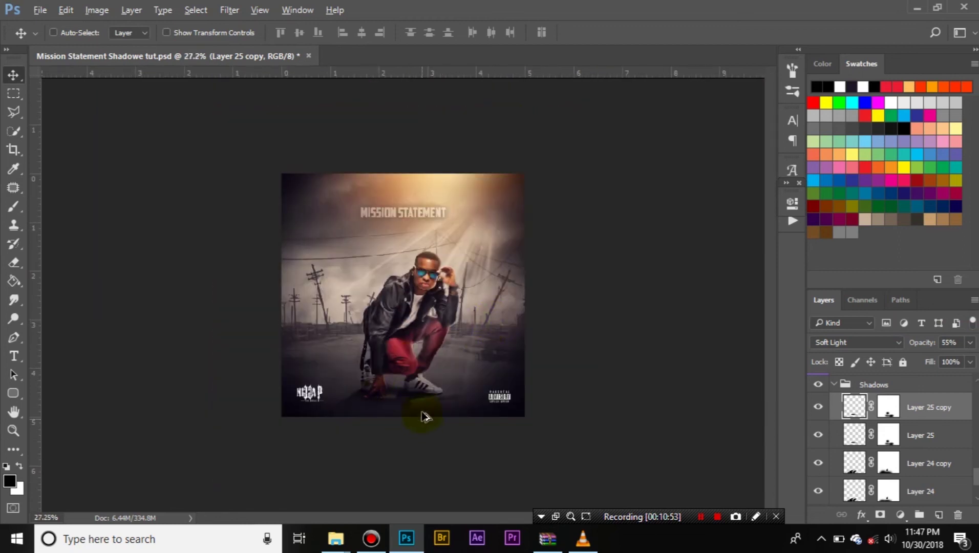
{"action": "scroll", "coordinate": [439, 398], "scroll_direction": "up", "scroll_amount": 3}
{"action": "left_click", "coordinate": [818, 407]}
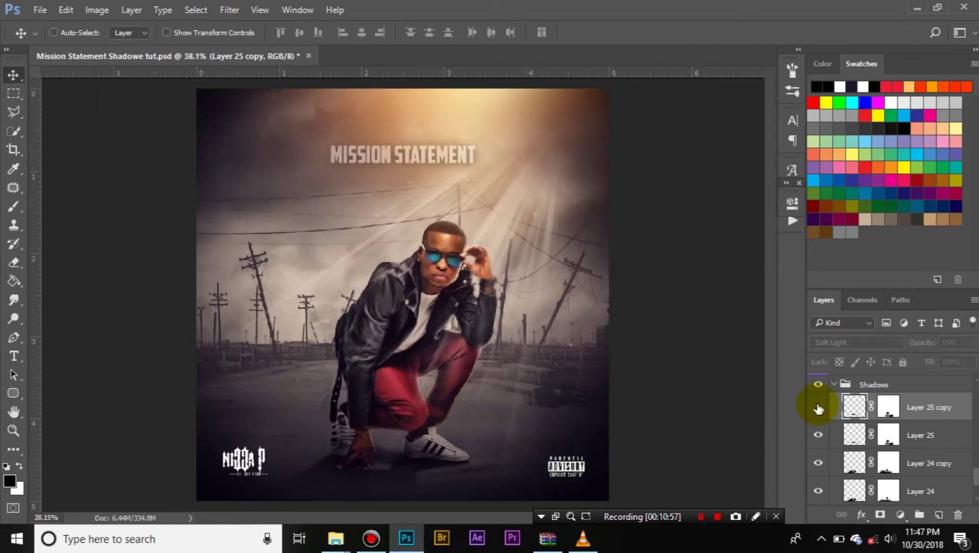
{"action": "left_click", "coordinate": [818, 407]}
{"action": "scroll", "coordinate": [385, 415], "scroll_direction": "down", "scroll_amount": 3}
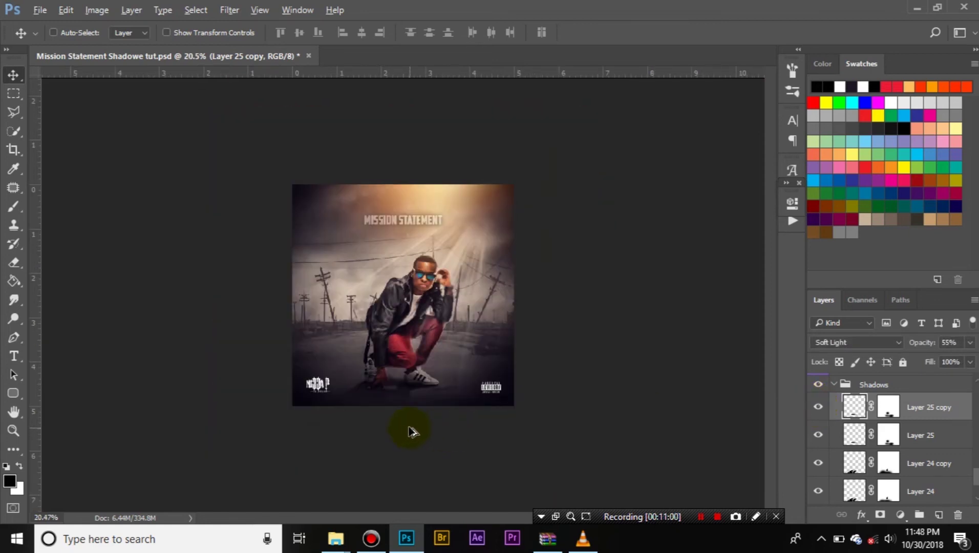
{"action": "scroll", "coordinate": [413, 432], "scroll_direction": "up", "scroll_amount": 3}
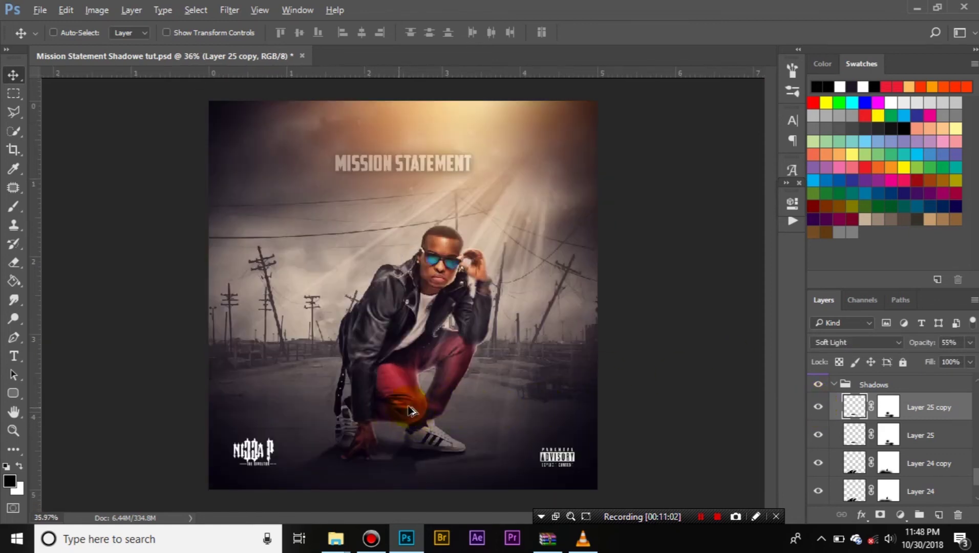
{"action": "scroll", "coordinate": [448, 416], "scroll_direction": "up", "scroll_amount": 2}
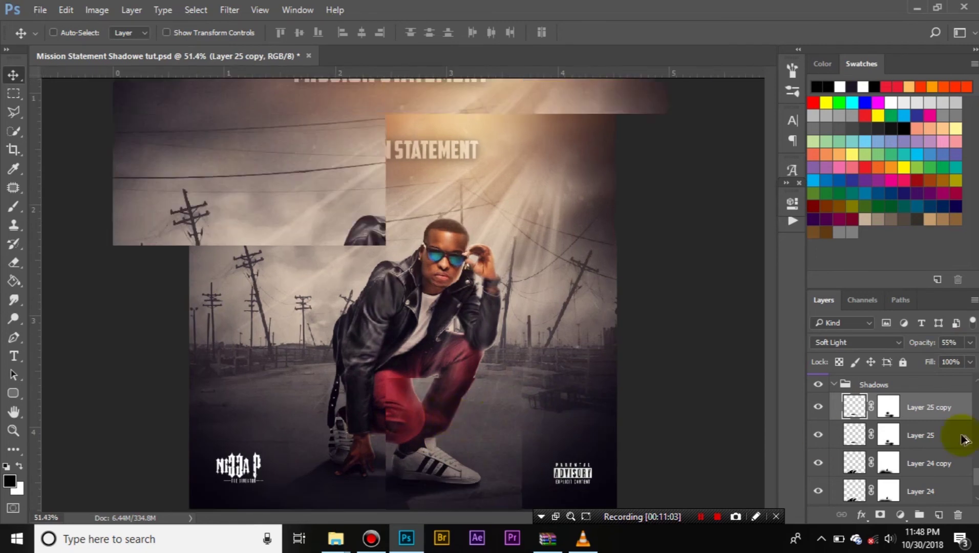
{"action": "left_click", "coordinate": [818, 408]}
{"action": "left_click", "coordinate": [818, 436]}
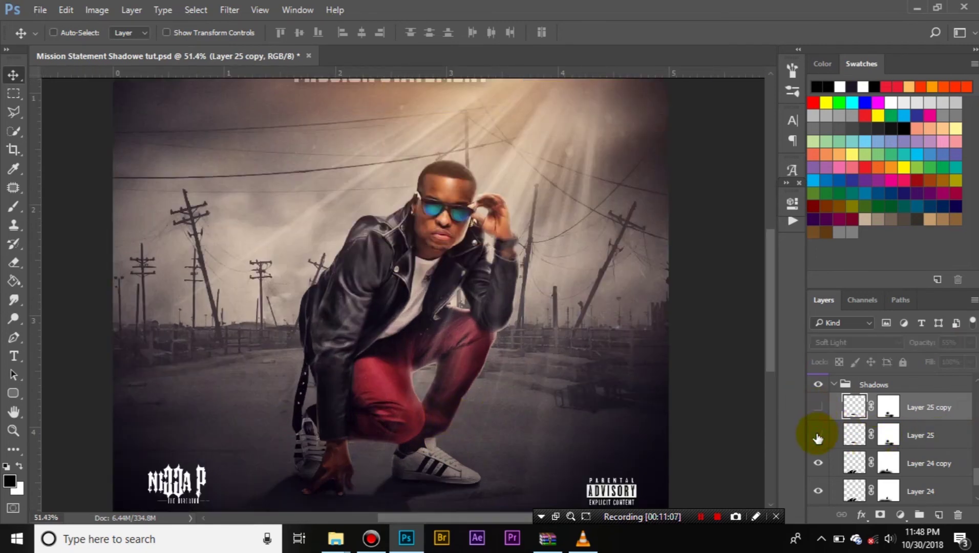
{"action": "left_click", "coordinate": [818, 407]}
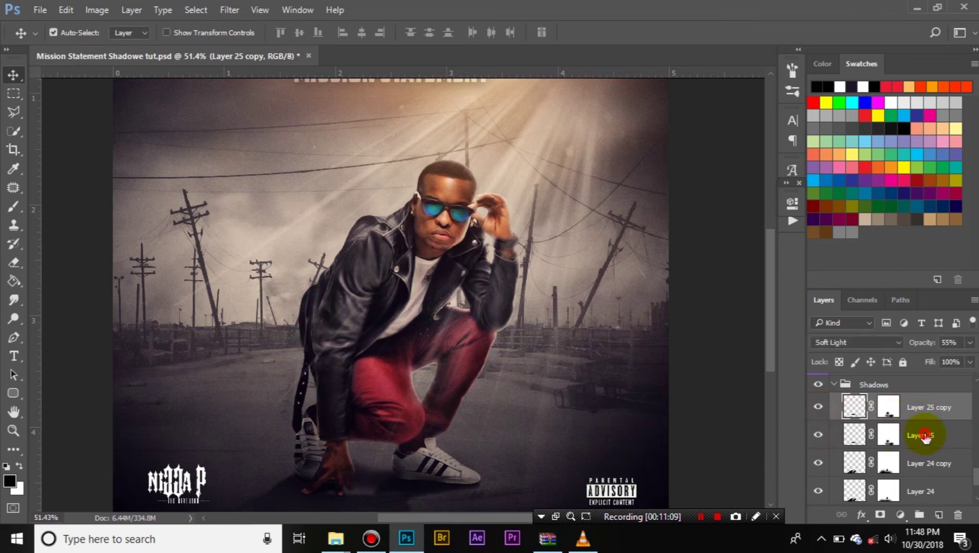
{"action": "left_click", "coordinate": [921, 436], "text": "shift"}
{"action": "key", "text": "ctrl+t"}
{"action": "right_click", "coordinate": [402, 247]}
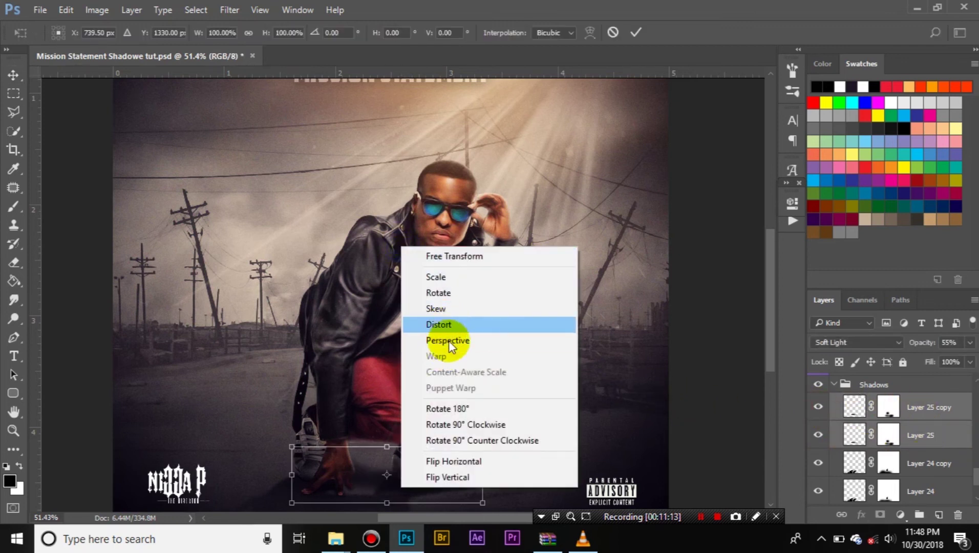
{"action": "left_click", "coordinate": [925, 434]}
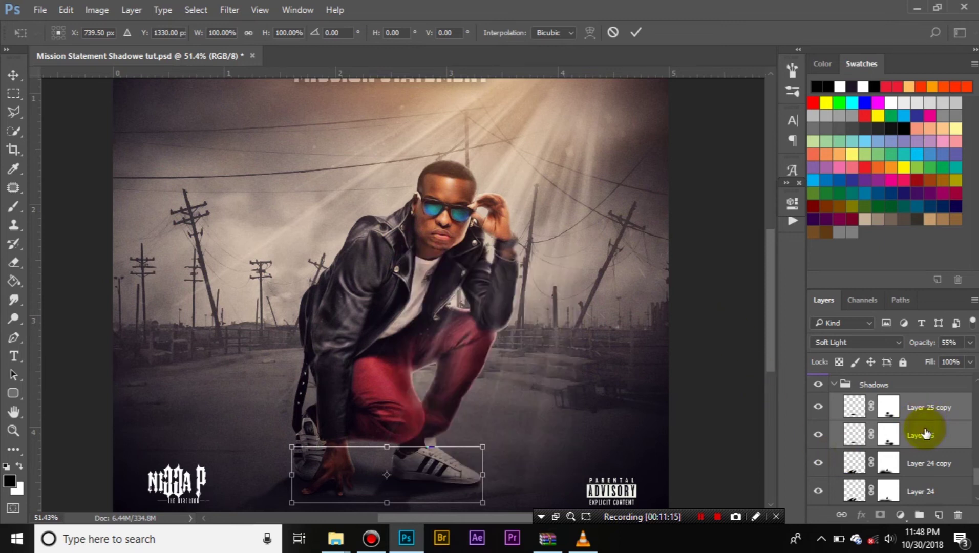
{"action": "left_click", "coordinate": [613, 32]}
Step: Merge the selected Layer 25 copy and Layer 25 into a single shadow layer
{"action": "right_click", "coordinate": [945, 430]}
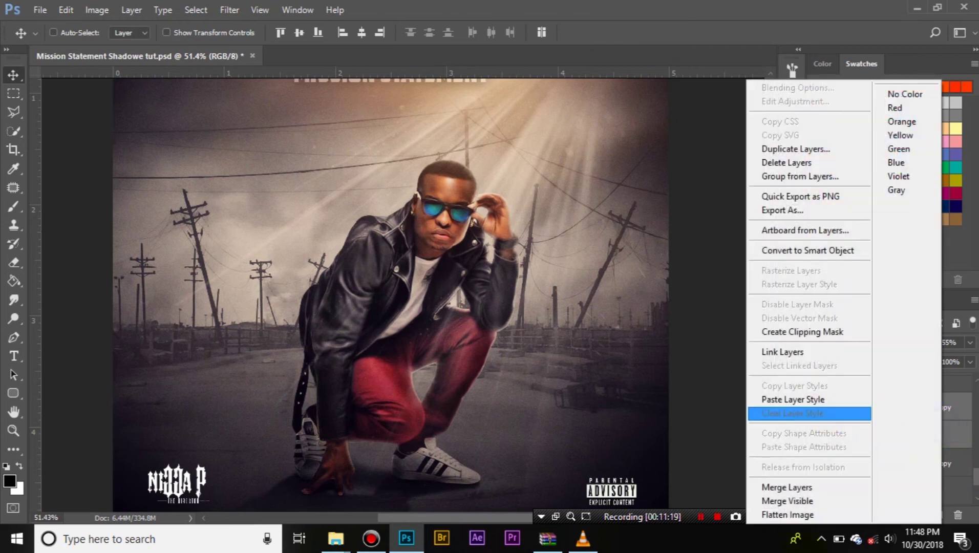
{"action": "left_click", "coordinate": [794, 484]}
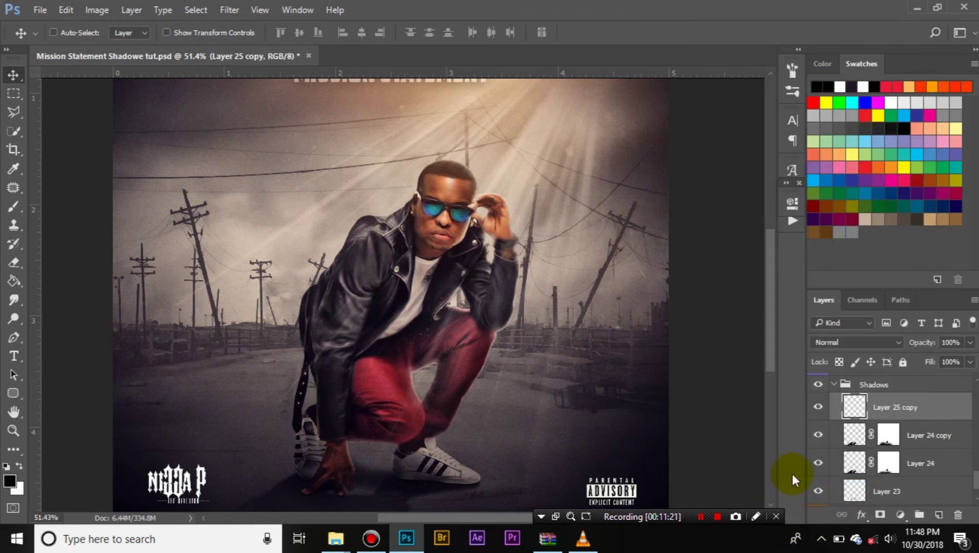
Step: Warp the merged Layer 25 copy, bowing its lower edge down below the hand and easing its upper edge slightly downward
{"action": "key", "text": "ctrl+t"}
{"action": "right_click", "coordinate": [430, 295]}
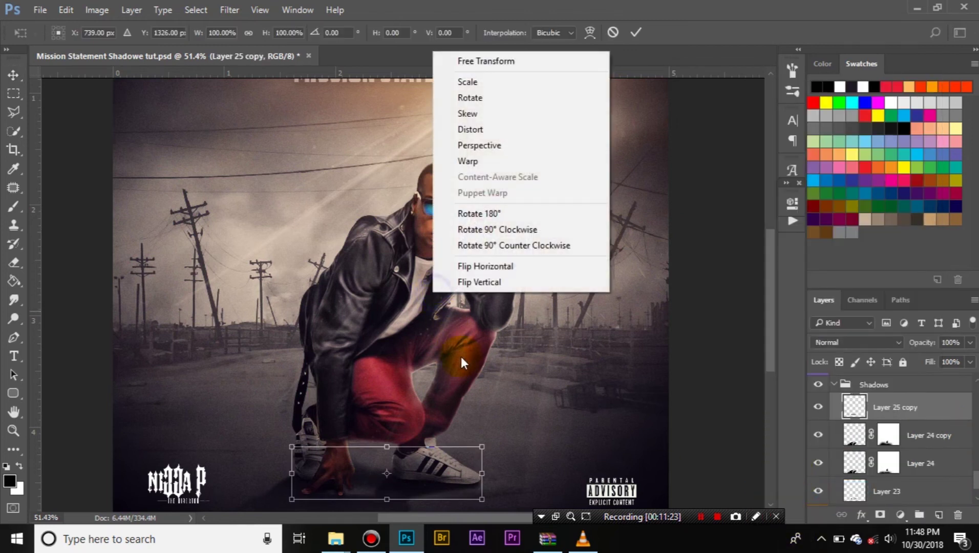
{"action": "left_click", "coordinate": [487, 162]}
{"action": "scroll", "coordinate": [431, 370], "scroll_direction": "up", "scroll_amount": 5}
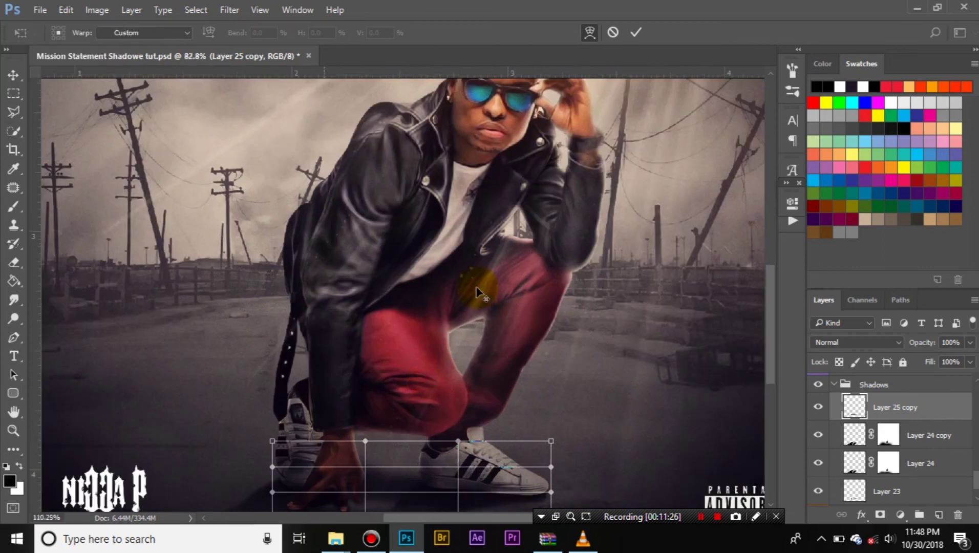
{"action": "scroll", "coordinate": [477, 292], "scroll_direction": "up", "scroll_amount": 1}
{"action": "left_click_drag", "start_coordinate": [431, 402], "coordinate": [527, 92]}
{"action": "left_click_drag", "start_coordinate": [491, 361], "coordinate": [498, 252]}
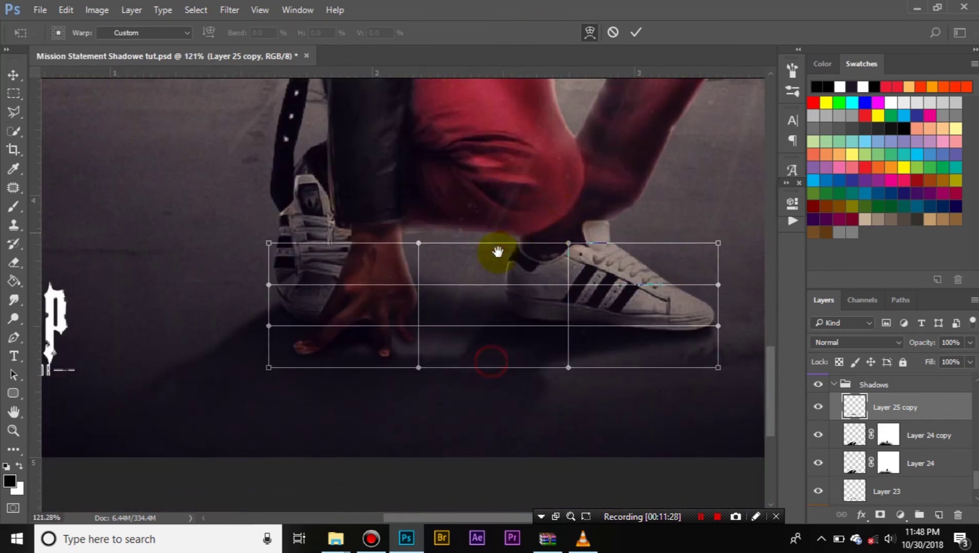
{"action": "left_click_drag", "start_coordinate": [421, 368], "coordinate": [386, 433]}
{"action": "left_click", "coordinate": [569, 369]}
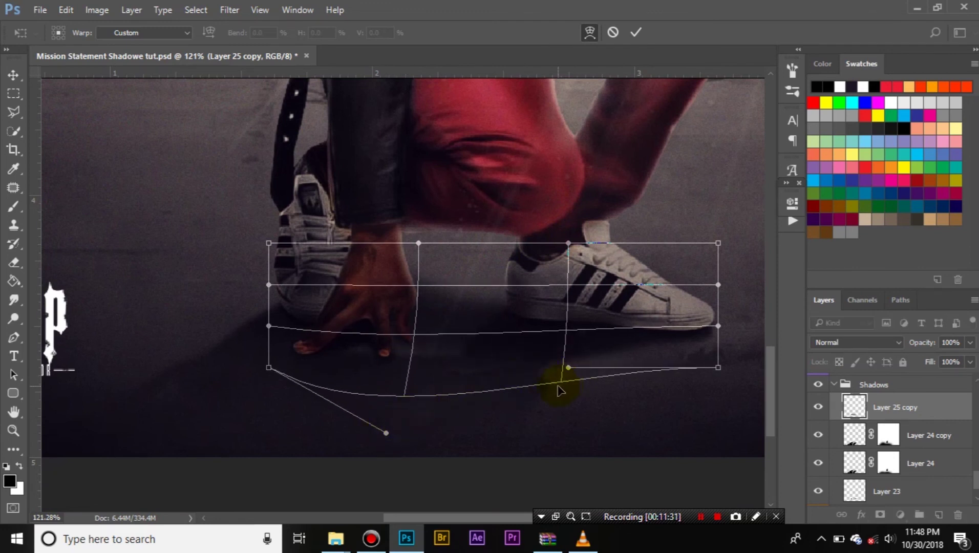
{"action": "left_click_drag", "start_coordinate": [420, 245], "coordinate": [414, 272]}
{"action": "left_click_drag", "start_coordinate": [569, 250], "coordinate": [568, 260]}
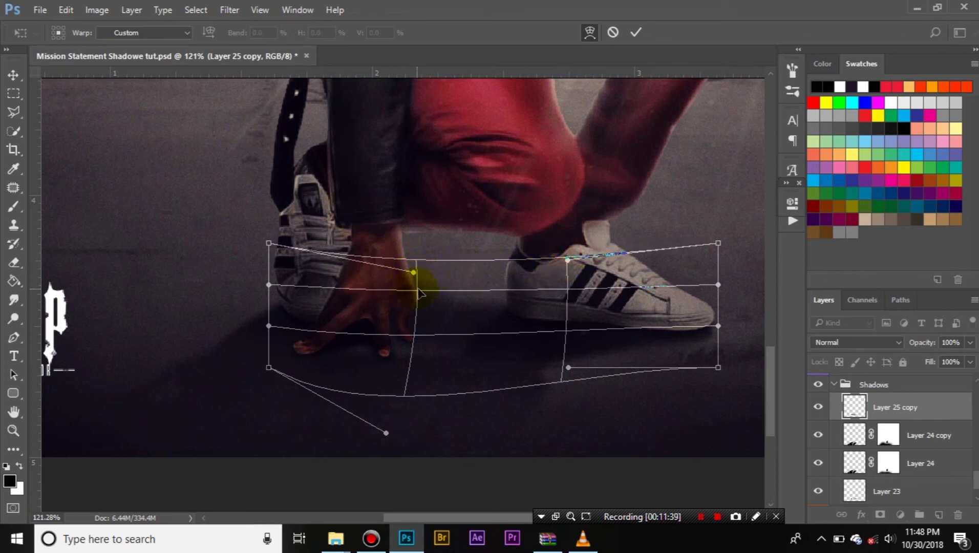
{"action": "mouse_move", "coordinate": [419, 293]}
{"action": "left_mouse_down"}
{"action": "mouse_move", "coordinate": [411, 307]}
{"action": "mouse_move", "coordinate": [416, 278]}
{"action": "mouse_move", "coordinate": [414, 296]}
{"action": "left_mouse_up"}
{"action": "left_click", "coordinate": [637, 32]}
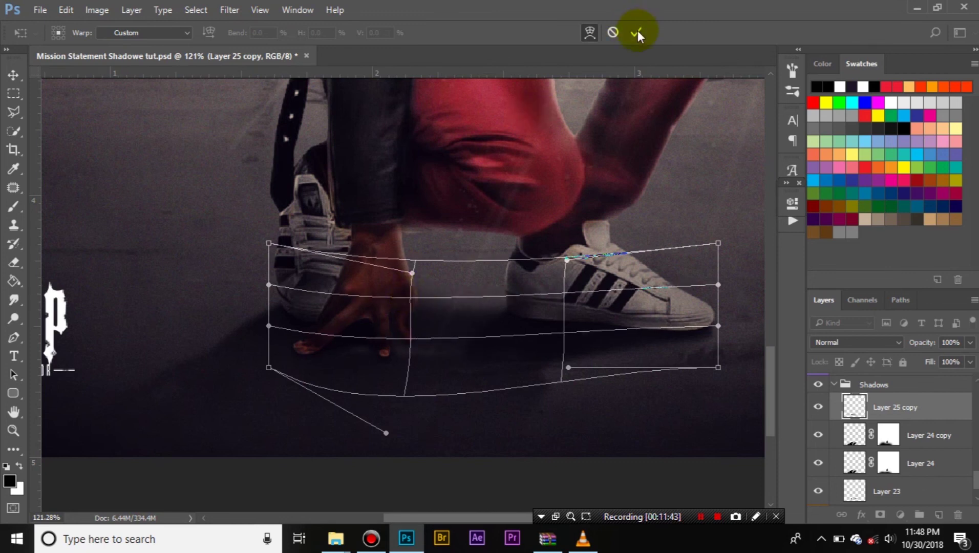
Step: Lower the merged Layer 25 copy's opacity to 78% and check the shadow on the full cover and around the feet
{"action": "key", "text": "ctrl+0"}
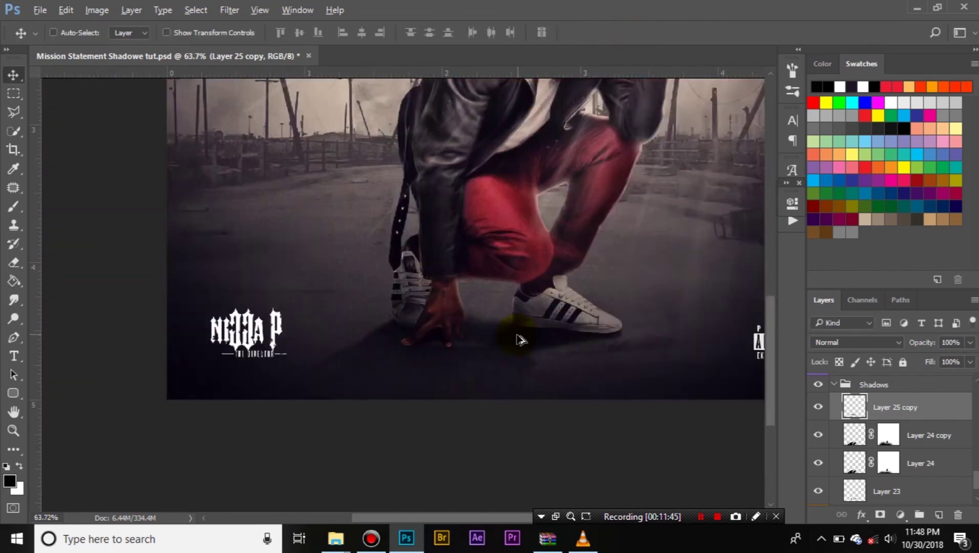
{"action": "scroll", "coordinate": [437, 455], "scroll_direction": "up", "scroll_amount": 4}
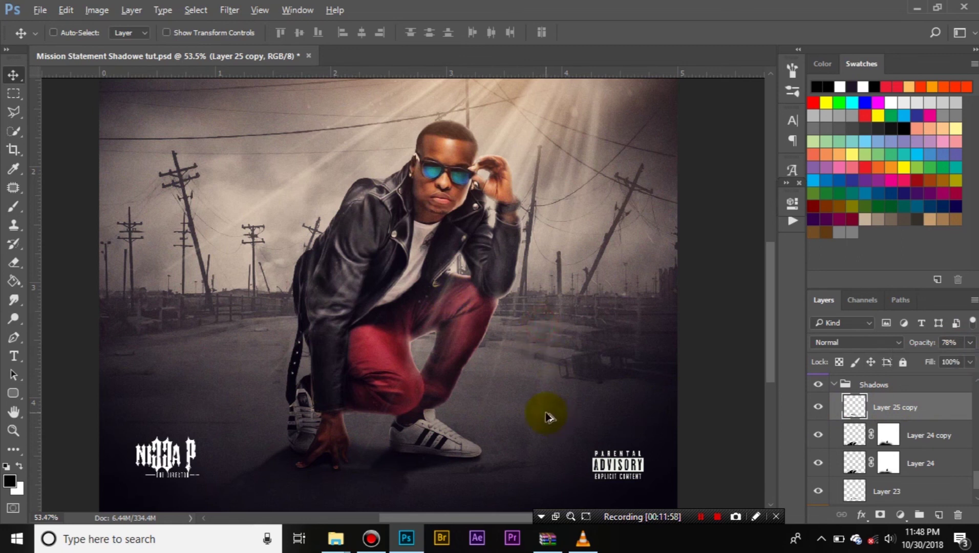
{"action": "scroll", "coordinate": [542, 409], "scroll_direction": "down", "scroll_amount": 2}
{"action": "scroll", "coordinate": [374, 447], "scroll_direction": "up", "scroll_amount": 2}
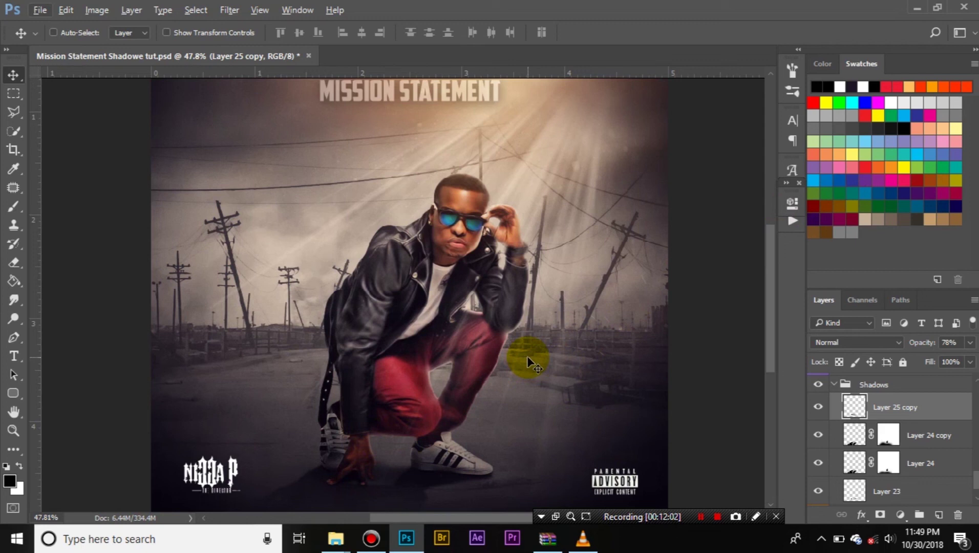
{"action": "scroll", "coordinate": [389, 434], "scroll_direction": "up", "scroll_amount": 5}
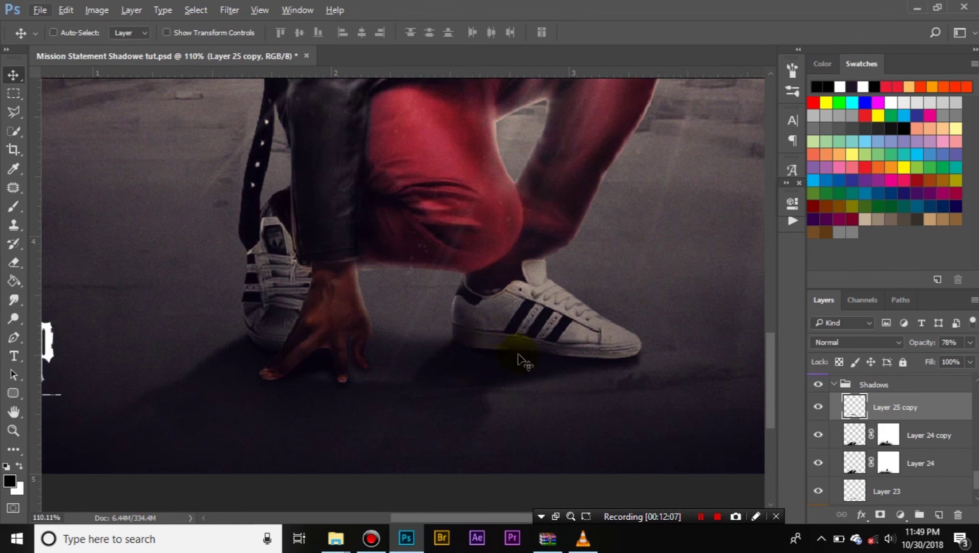
Step: Collapse the Shadows and Main copy groups and add a new empty layer directly above the Main copy group
{"action": "left_click", "coordinate": [837, 385]}
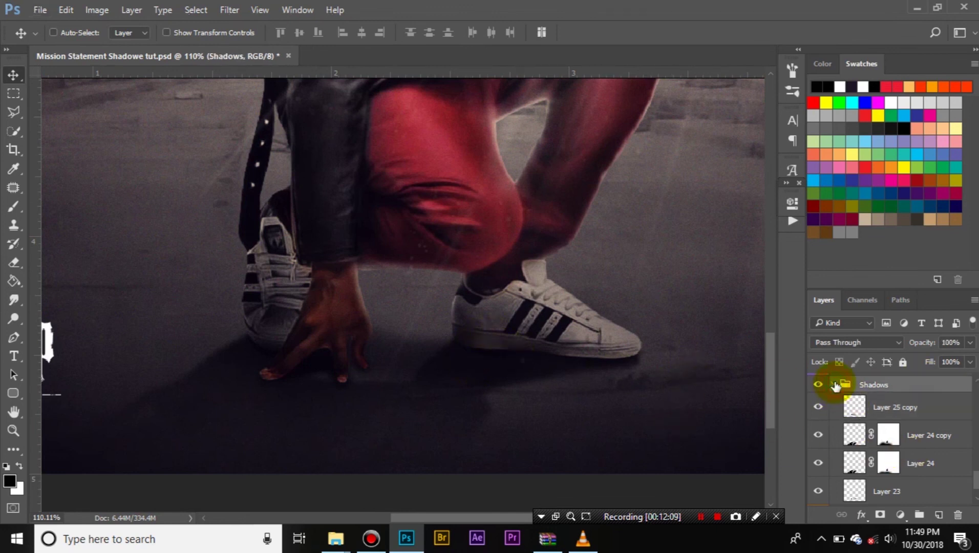
{"action": "left_click", "coordinate": [836, 385]}
{"action": "scroll", "coordinate": [861, 415], "scroll_direction": "up", "scroll_amount": 3}
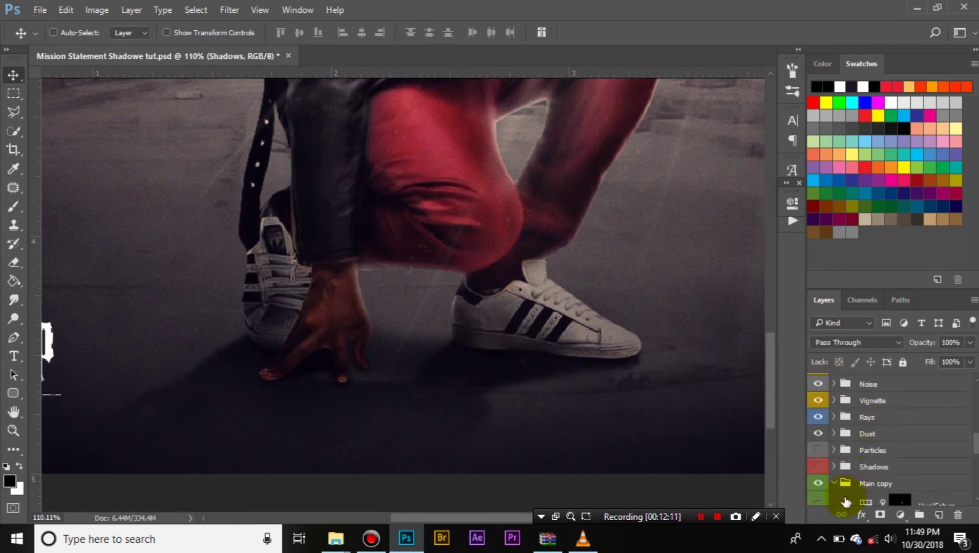
{"action": "left_click", "coordinate": [834, 483]}
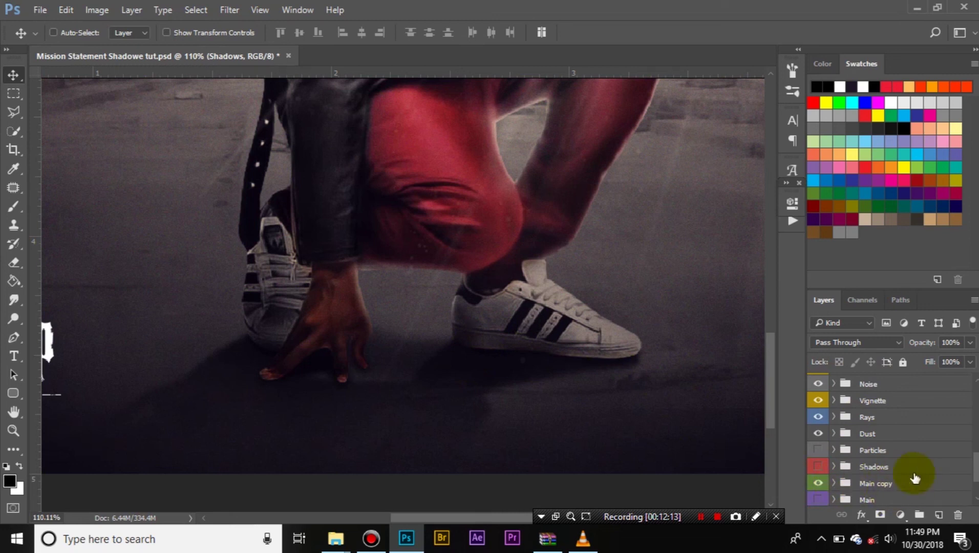
{"action": "left_click", "coordinate": [909, 483]}
{"action": "left_click", "coordinate": [937, 515]}
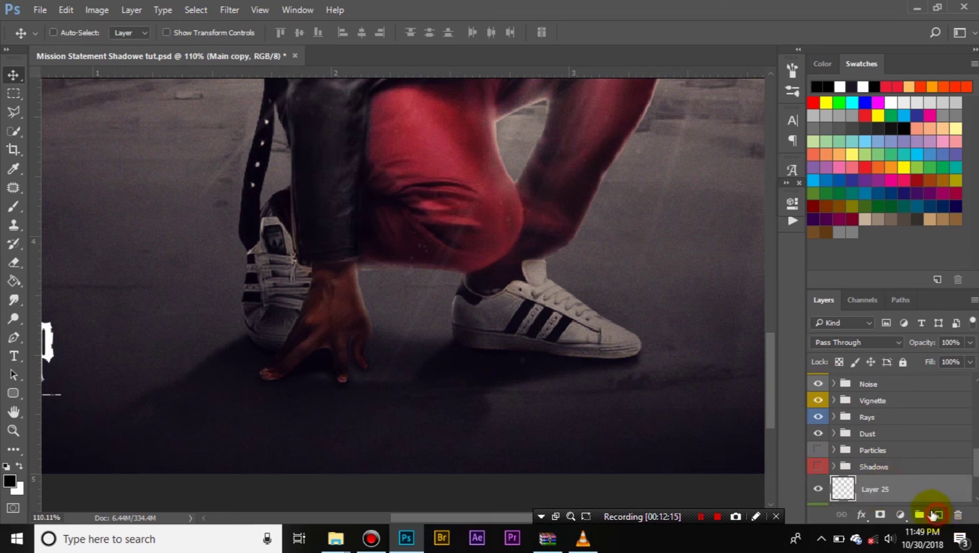
Step: Paint a soft black contact shadow along the front shoe's sole on the new layer with a 25-pixel brush at 17% flow
{"action": "key", "text": "b"}
{"action": "scroll", "coordinate": [462, 287], "scroll_direction": "up", "scroll_amount": 3}
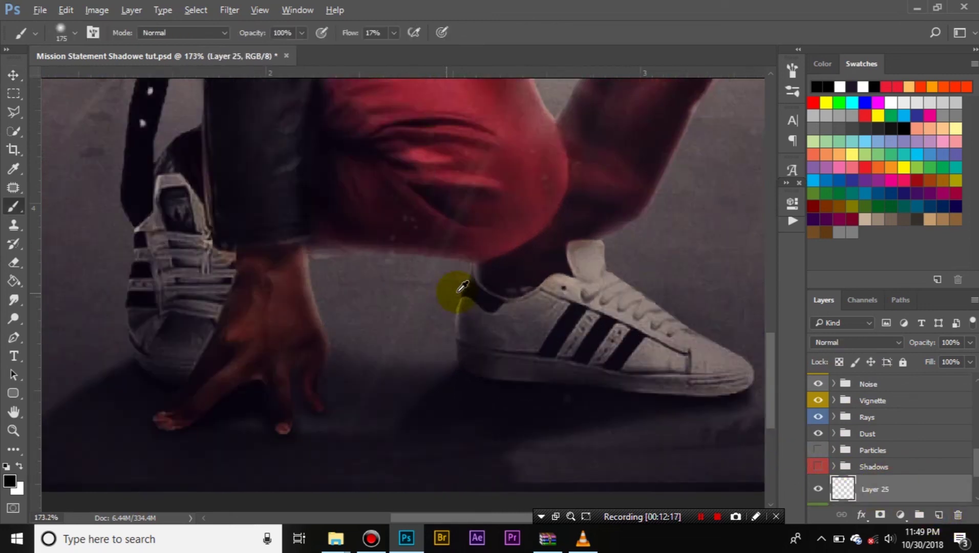
{"action": "scroll", "coordinate": [462, 287], "scroll_direction": "up", "scroll_amount": 2}
{"action": "key", "text": "bracketleft"}
{"action": "key", "text": "bracketleft"}
{"action": "key", "text": "bracketleft"}
{"action": "key", "text": "bracketleft"}
{"action": "key", "text": "bracketleft"}
{"action": "key", "text": "bracketleft"}
{"action": "key", "text": "bracketleft"}
{"action": "key", "text": "bracketleft"}
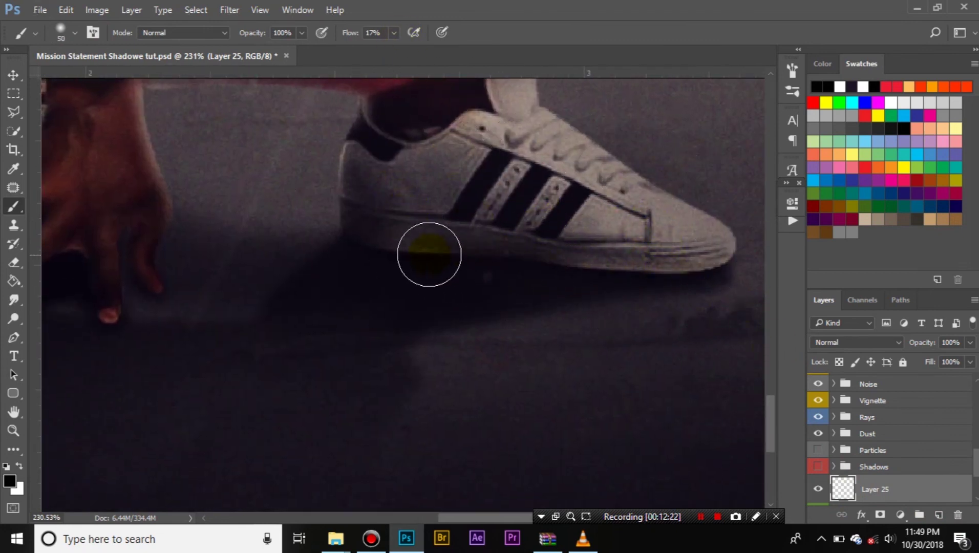
{"action": "key", "text": "bracketleft"}
{"action": "mouse_move", "coordinate": [357, 258]}
{"action": "left_mouse_down"}
{"action": "mouse_move", "coordinate": [445, 249]}
{"action": "mouse_move", "coordinate": [388, 257]}
{"action": "mouse_move", "coordinate": [695, 267]}
{"action": "mouse_move", "coordinate": [551, 275]}
{"action": "mouse_move", "coordinate": [671, 272]}
{"action": "mouse_move", "coordinate": [336, 249]}
{"action": "mouse_move", "coordinate": [573, 310]}
{"action": "mouse_move", "coordinate": [513, 233]}
{"action": "mouse_move", "coordinate": [577, 229]}
{"action": "mouse_move", "coordinate": [286, 228]}
{"action": "mouse_move", "coordinate": [560, 270]}
{"action": "left_mouse_up"}
Step: Paint soft black contact shadows below the rear shoe's toe and beneath the fingers touching the ground
{"action": "left_click_drag", "start_coordinate": [242, 297], "coordinate": [717, 241]}
{"action": "mouse_move", "coordinate": [412, 190]}
{"action": "left_mouse_down"}
{"action": "mouse_move", "coordinate": [509, 218]}
{"action": "mouse_move", "coordinate": [426, 278]}
{"action": "mouse_move", "coordinate": [465, 258]}
{"action": "left_mouse_up"}
{"action": "left_click_drag", "start_coordinate": [439, 255], "coordinate": [406, 246]}
{"action": "mouse_move", "coordinate": [409, 245]}
{"action": "left_mouse_down"}
{"action": "mouse_move", "coordinate": [509, 262]}
{"action": "mouse_move", "coordinate": [563, 259]}
{"action": "left_mouse_up"}
{"action": "mouse_move", "coordinate": [584, 258]}
{"action": "left_mouse_down"}
{"action": "mouse_move", "coordinate": [625, 260]}
{"action": "mouse_move", "coordinate": [564, 271]}
{"action": "left_mouse_up"}
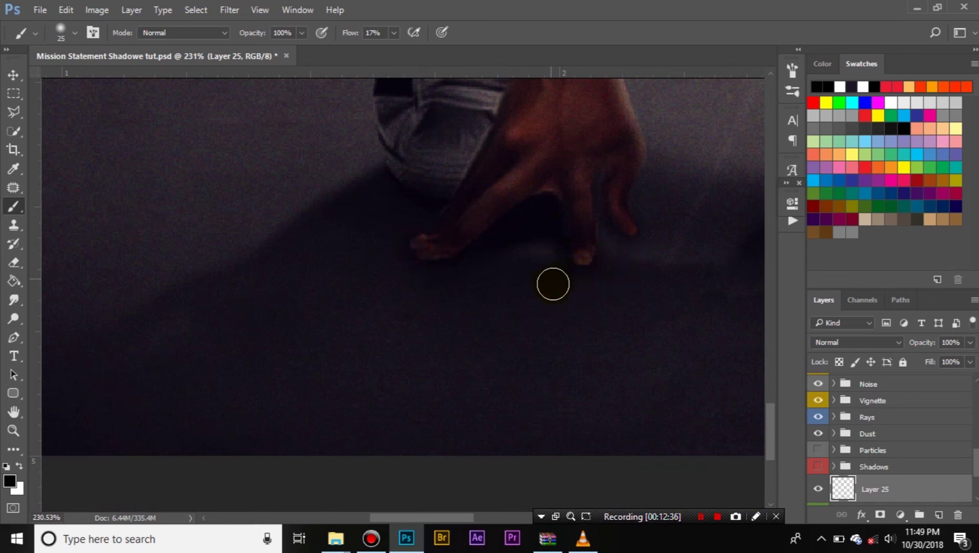
Step: Undo the last two painting steps, repaint the contact shadow around the thumb and fingertips, and review the full cover
{"action": "key", "text": "ctrl+alt+z"}
{"action": "key", "text": "ctrl+alt+z"}
{"action": "left_click_drag", "start_coordinate": [431, 266], "coordinate": [422, 262]}
{"action": "mouse_move", "coordinate": [568, 260]}
{"action": "left_mouse_down"}
{"action": "mouse_move", "coordinate": [581, 271]}
{"action": "mouse_move", "coordinate": [567, 262]}
{"action": "left_mouse_up"}
{"action": "left_click_drag", "start_coordinate": [632, 217], "coordinate": [616, 225]}
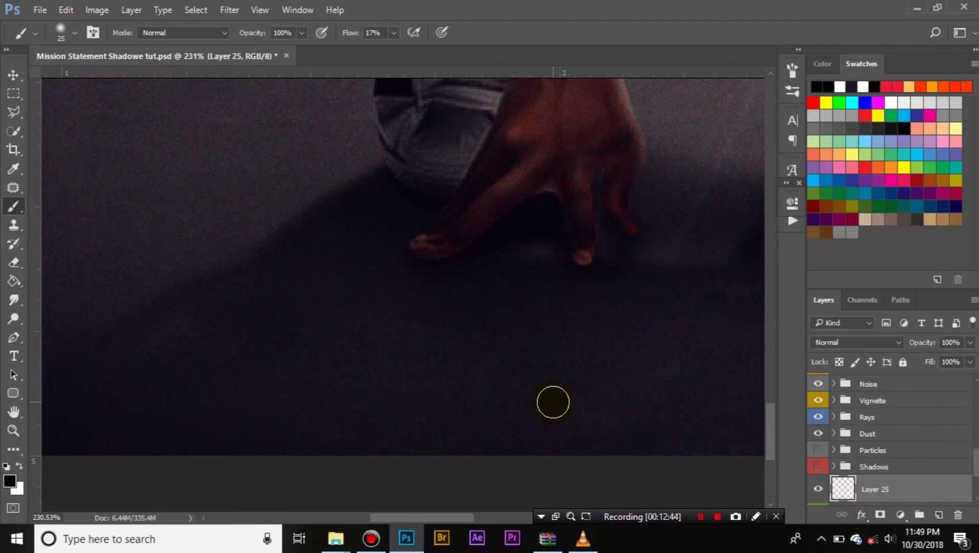
{"action": "scroll", "coordinate": [550, 405], "scroll_direction": "down", "scroll_amount": 5}
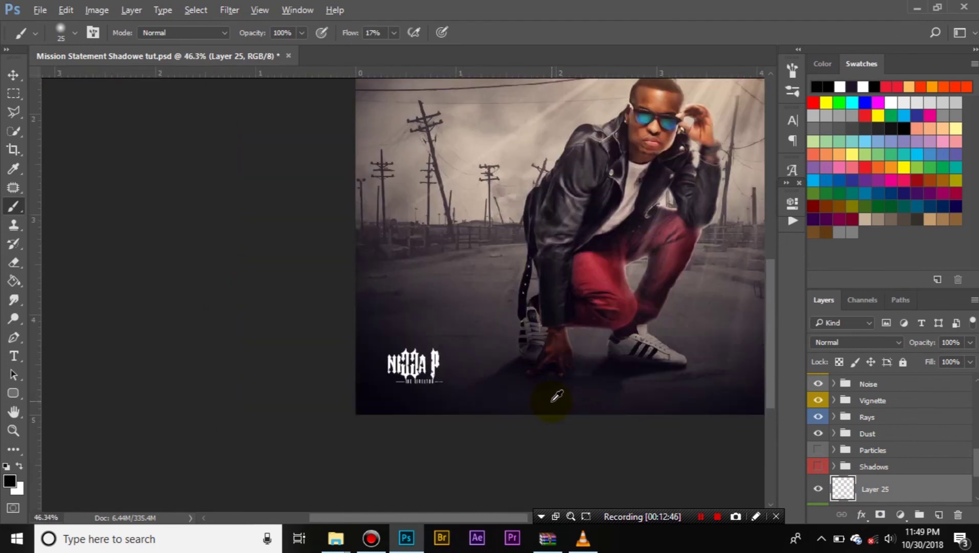
{"action": "scroll", "coordinate": [552, 402], "scroll_direction": "down", "scroll_amount": 2}
{"action": "scroll", "coordinate": [387, 418], "scroll_direction": "up", "scroll_amount": 3}
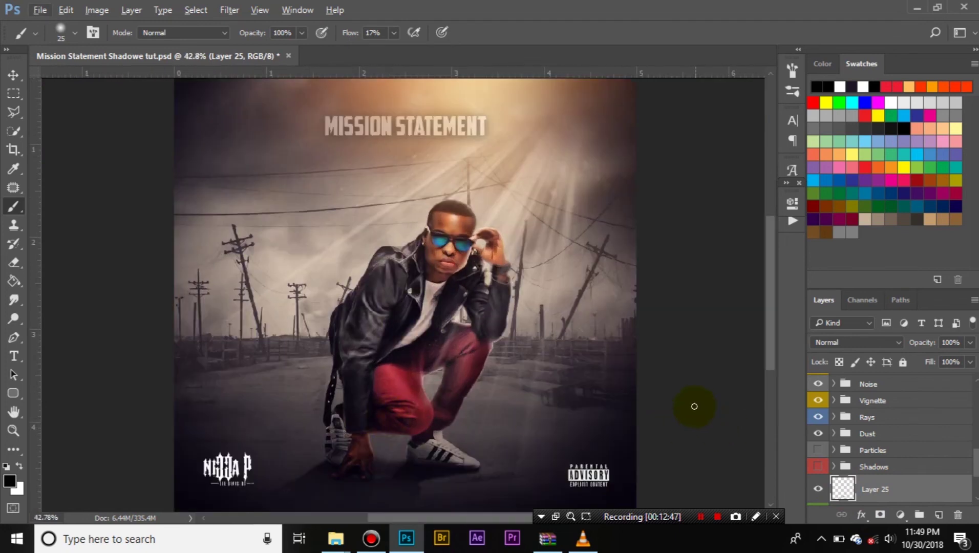